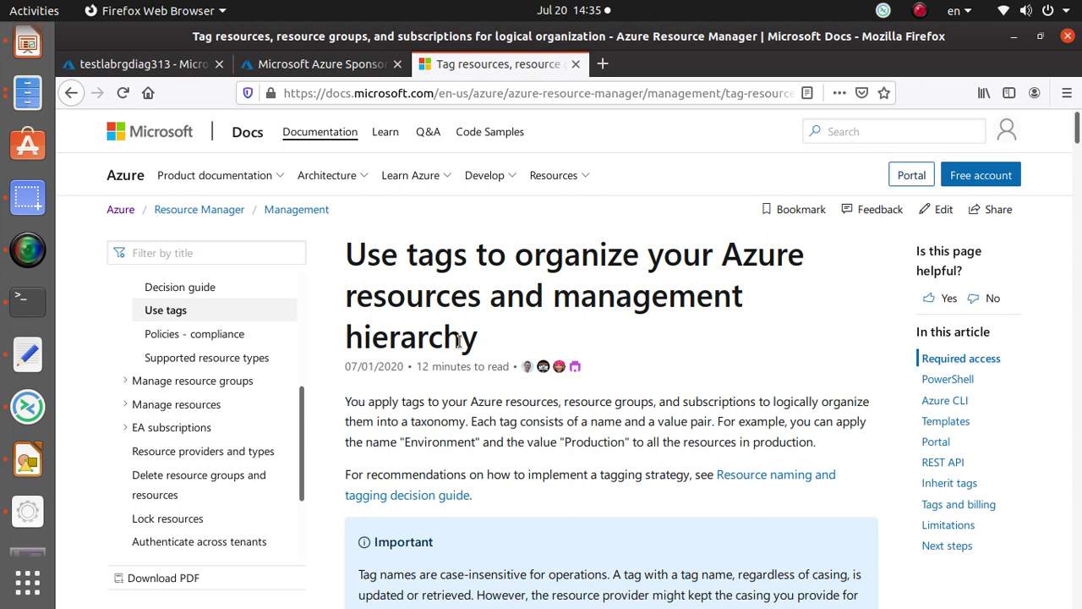
{"action": "left_click", "coordinate": [26, 264]}
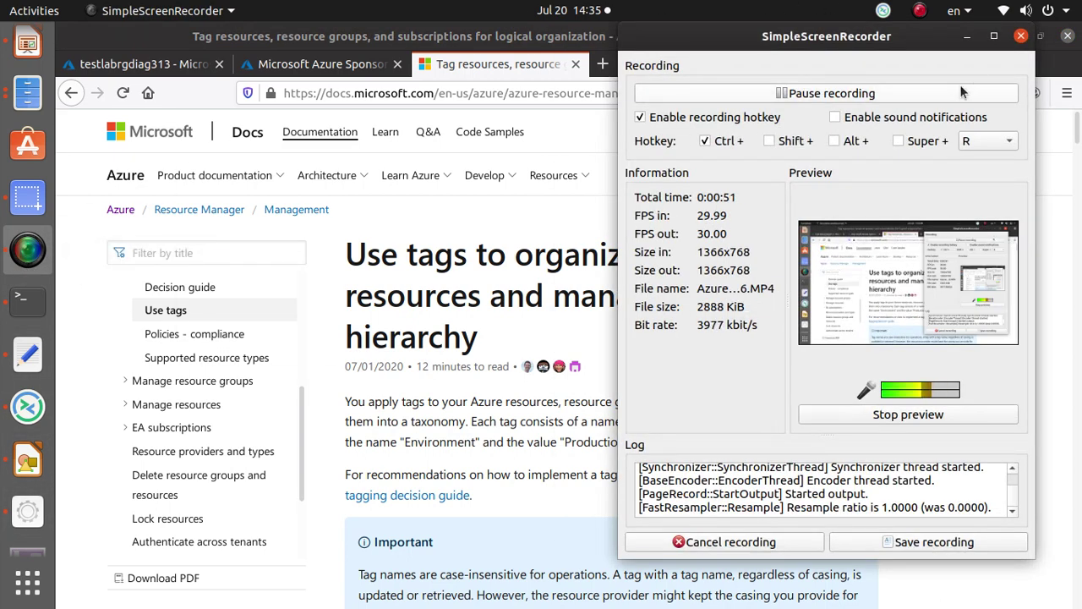
{"action": "left_click", "coordinate": [967, 36]}
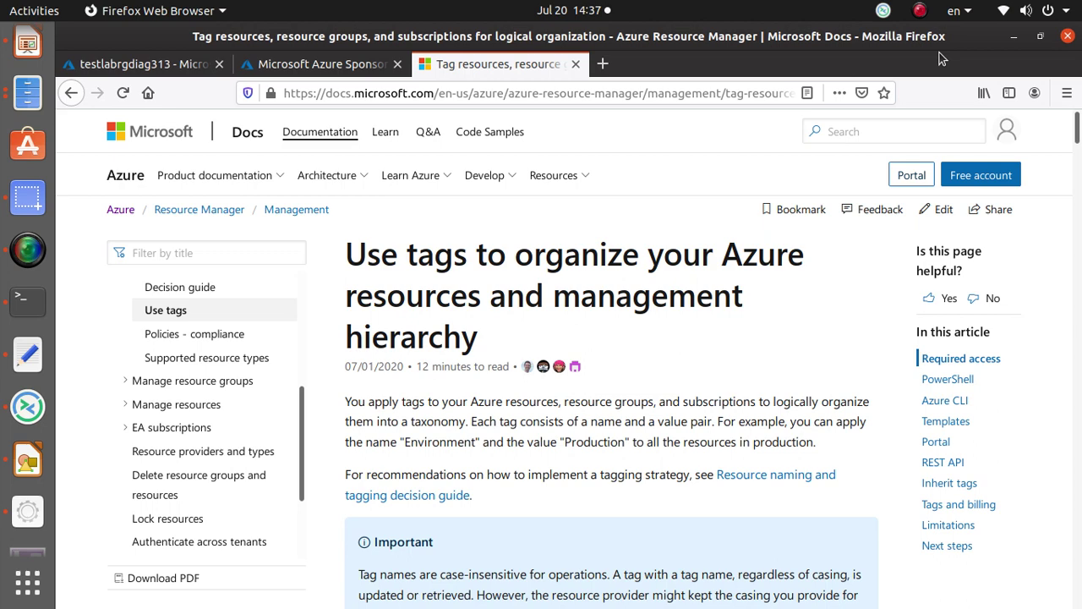
Step: Switch to the Azure portal and open the testuserRG resource group from the list of resource groups
{"action": "left_click", "coordinate": [140, 63]}
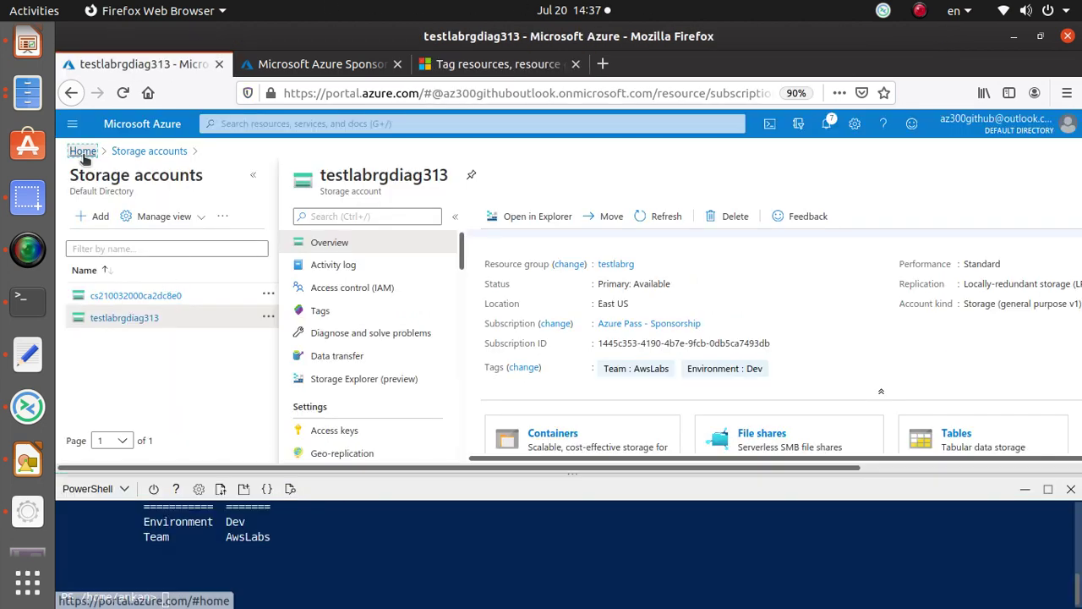
{"action": "left_click", "coordinate": [82, 151]}
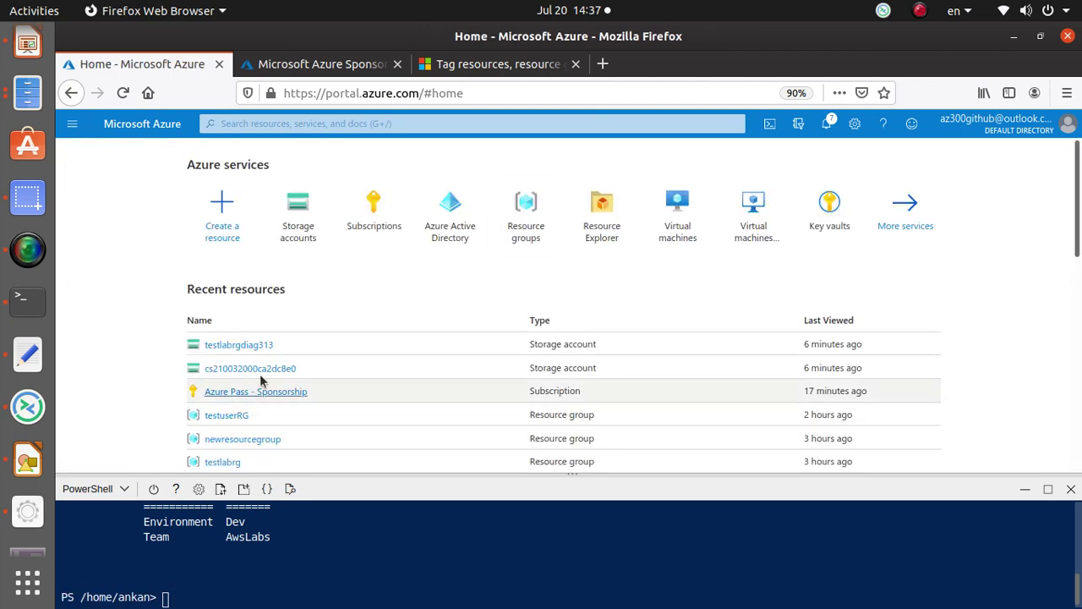
{"action": "left_click", "coordinate": [515, 240]}
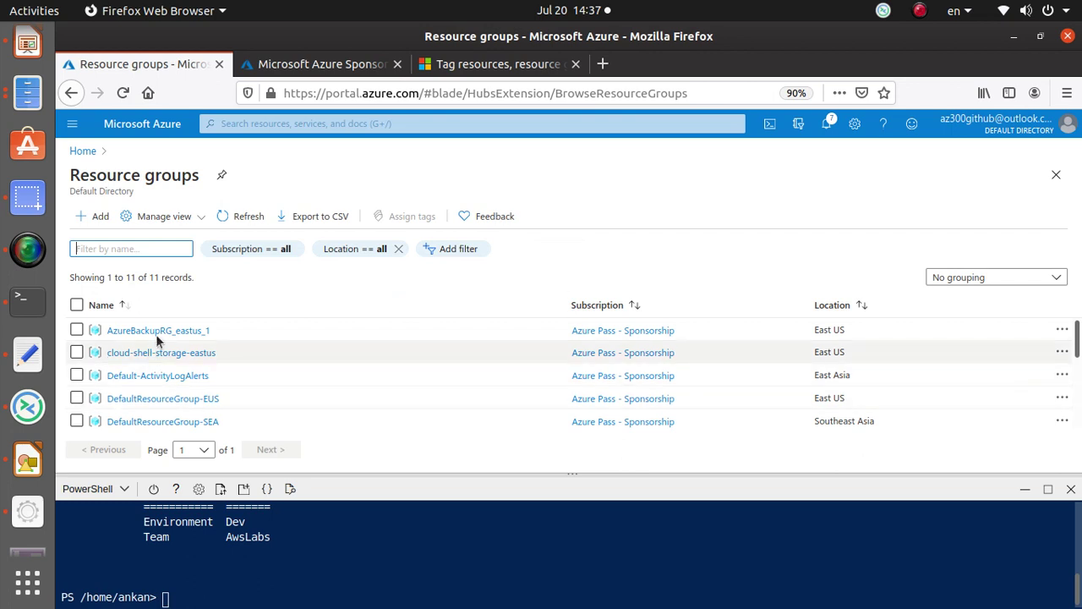
{"action": "scroll", "coordinate": [160, 334], "scroll_direction": "down", "scroll_amount": 3}
{"action": "left_click", "coordinate": [145, 414]}
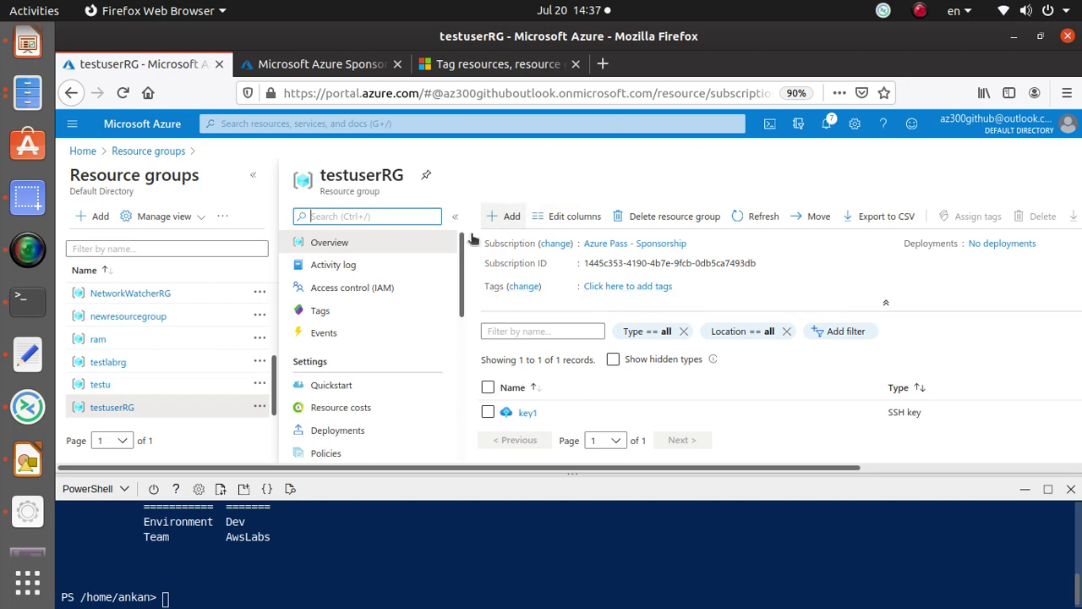
Step: Add the tag Environment with the value Prod to the testuserRG resource group and save it
{"action": "left_click", "coordinate": [651, 288]}
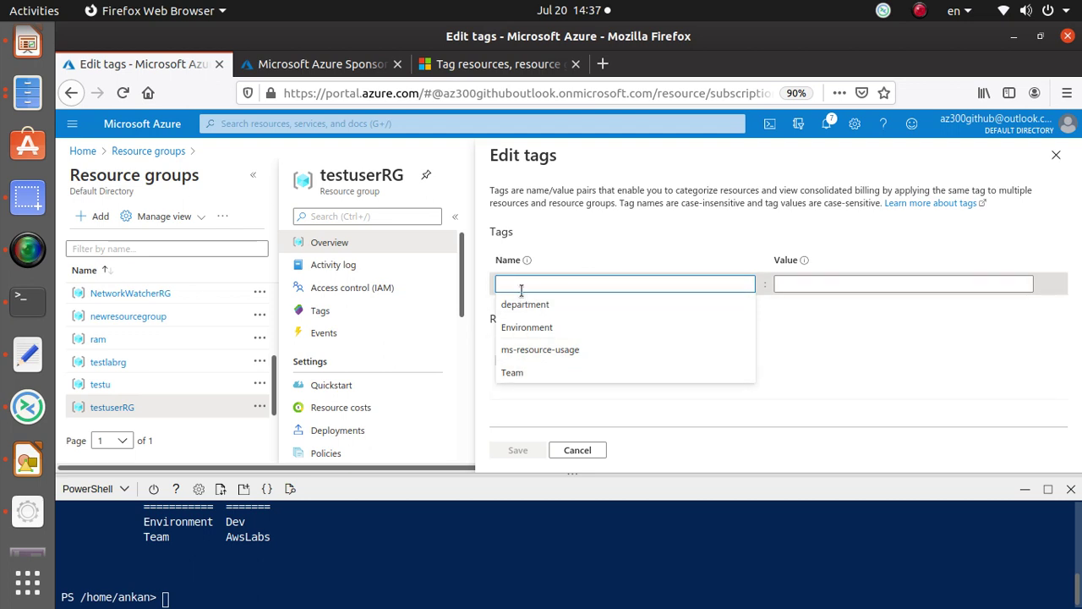
{"action": "left_click", "coordinate": [545, 328]}
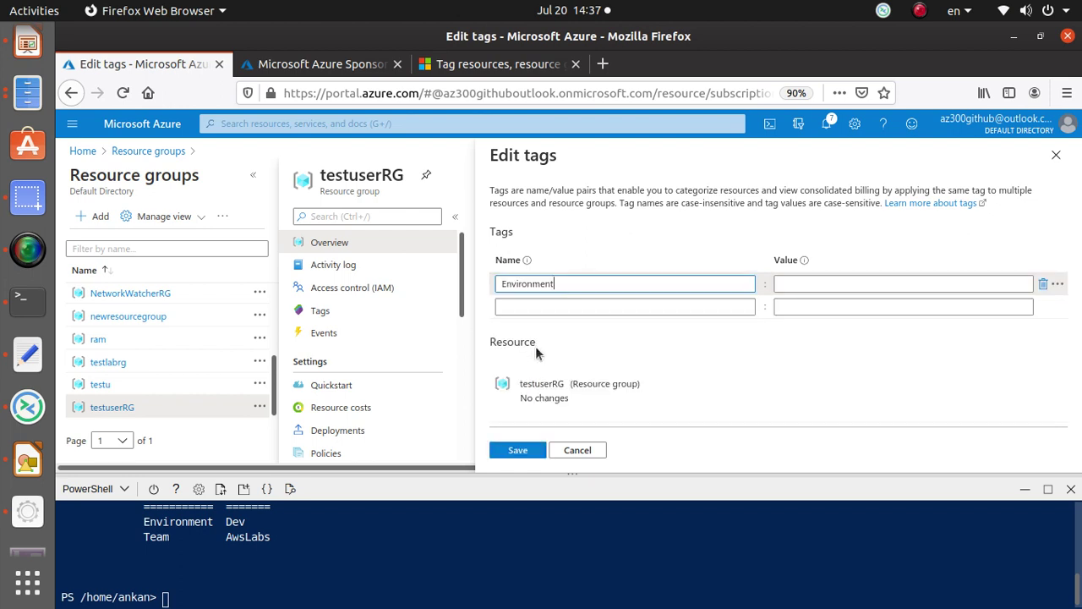
{"action": "left_click", "coordinate": [849, 284]}
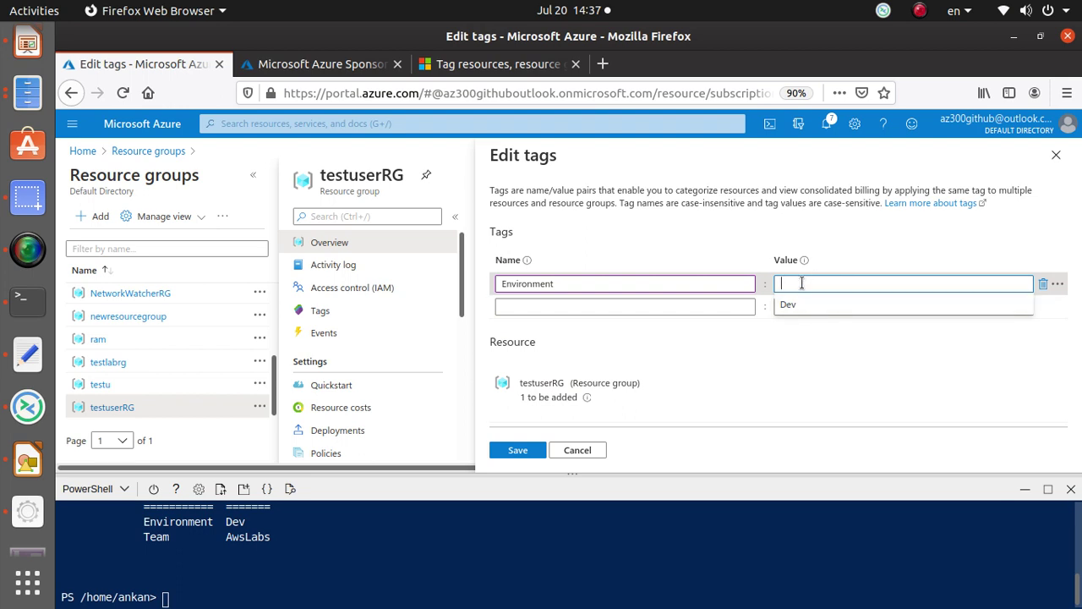
{"action": "left_click", "coordinate": [627, 283]}
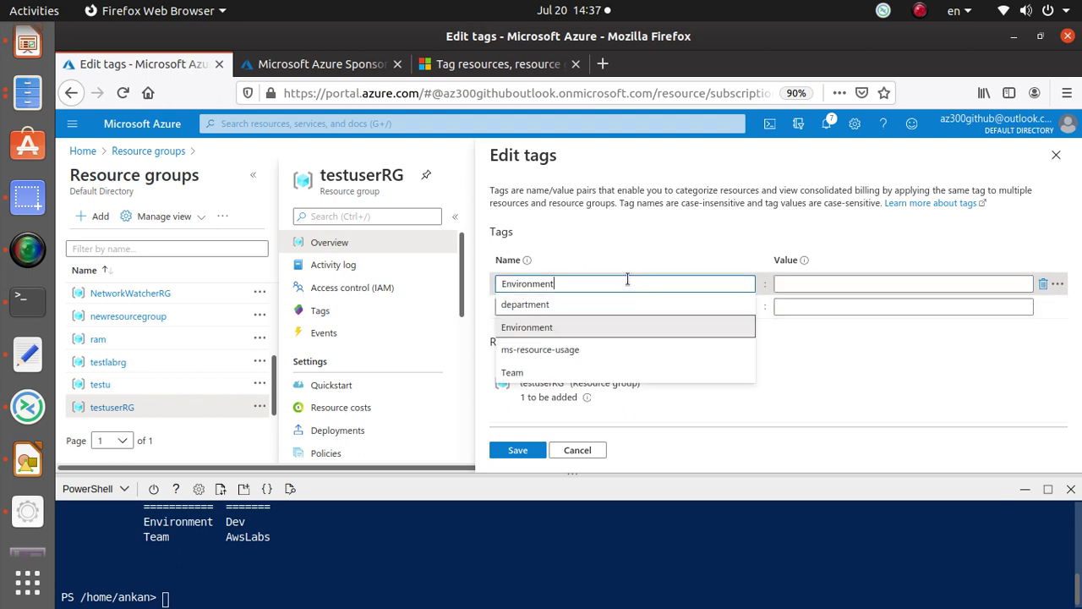
{"action": "left_click", "coordinate": [892, 284]}
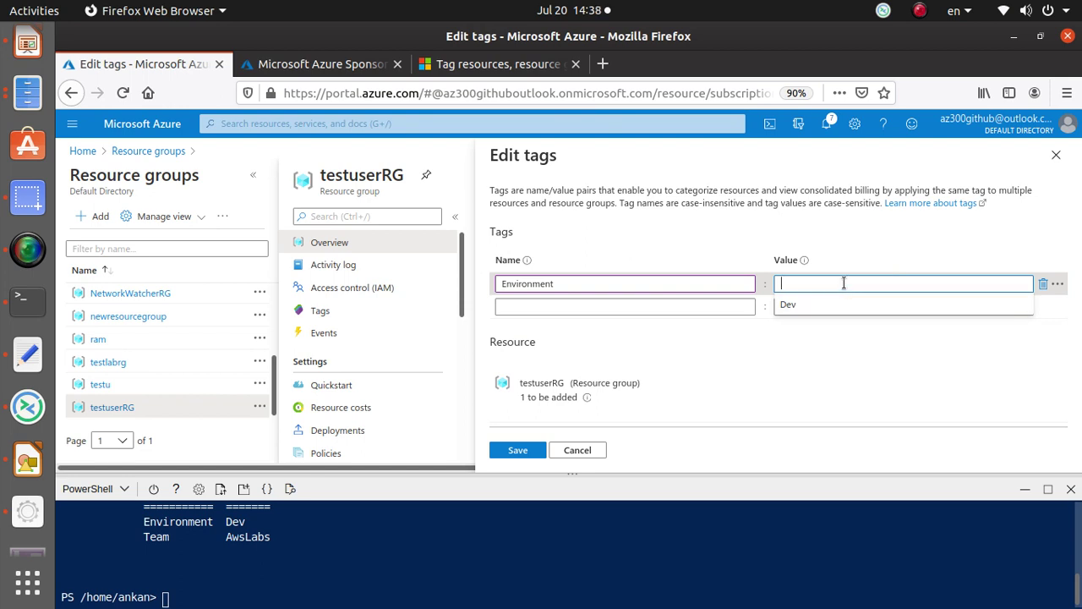
{"action": "type", "text": "Prod"}
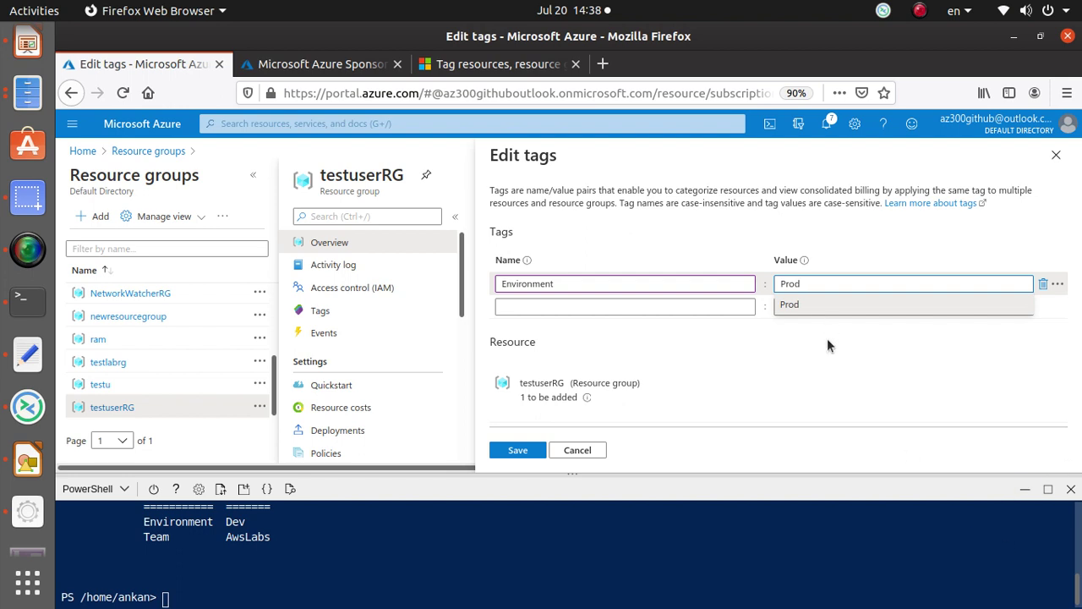
{"action": "left_click", "coordinate": [841, 359]}
{"action": "left_click", "coordinate": [532, 450]}
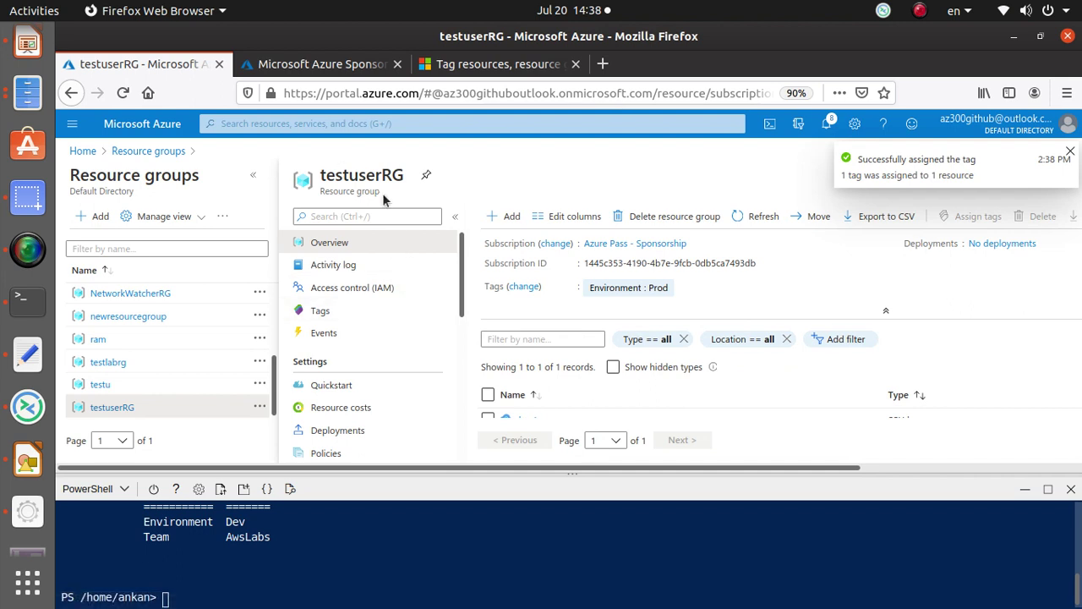
Step: Shrink the Cloud Shell pane and open the key1 SSH key in the testuserRG resource group
{"action": "left_click_drag", "start_coordinate": [378, 192], "coordinate": [314, 170]}
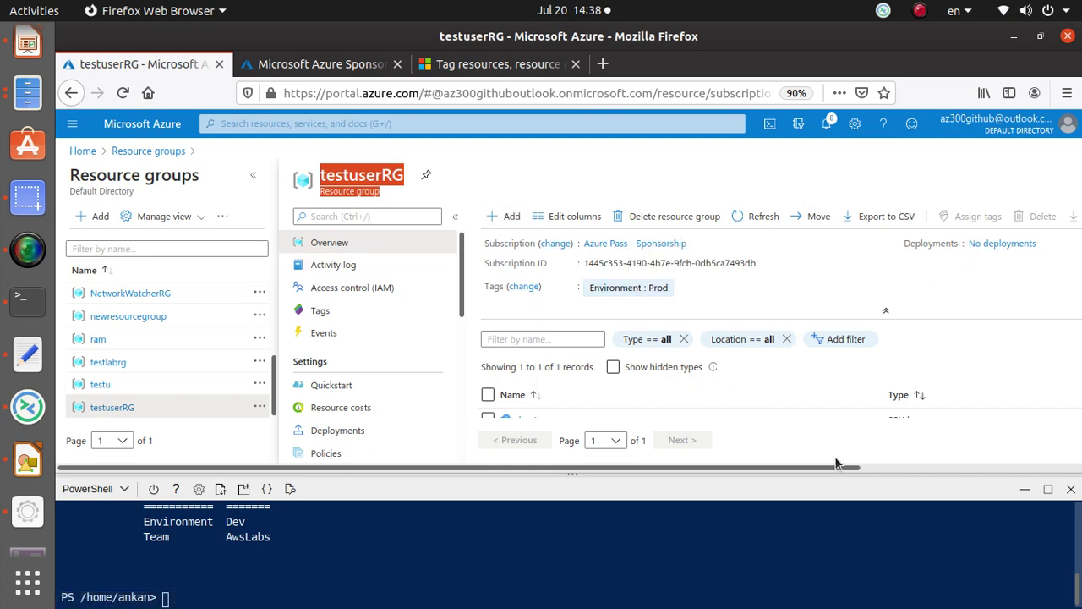
{"action": "left_click_drag", "start_coordinate": [869, 474], "coordinate": [871, 582]}
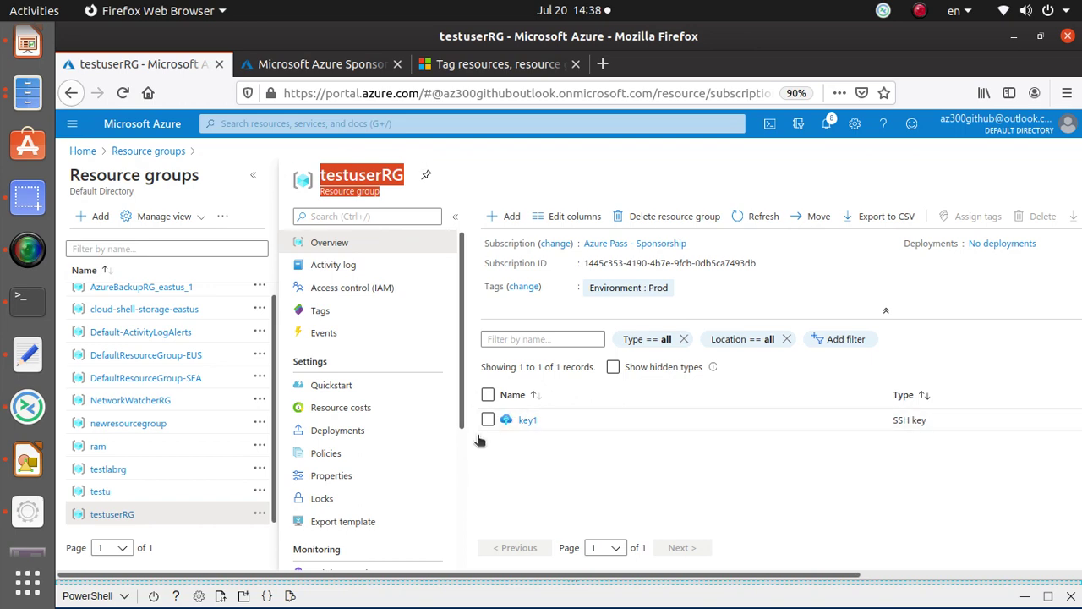
{"action": "left_click", "coordinate": [527, 421]}
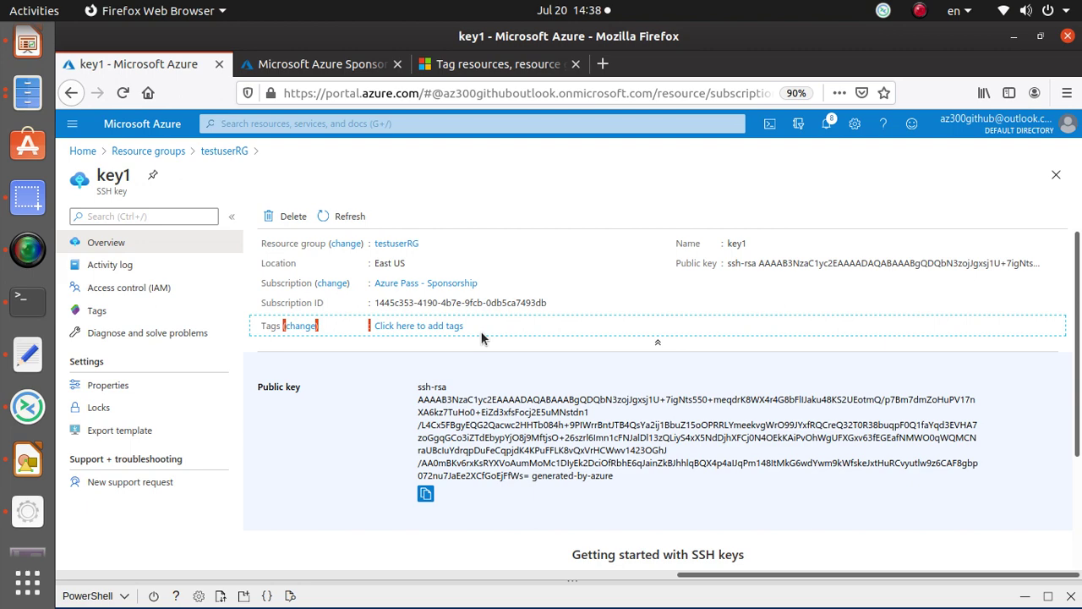
Step: Add the tag Environment with the value Dev to the key1 SSH key and save it
{"action": "left_click", "coordinate": [301, 326]}
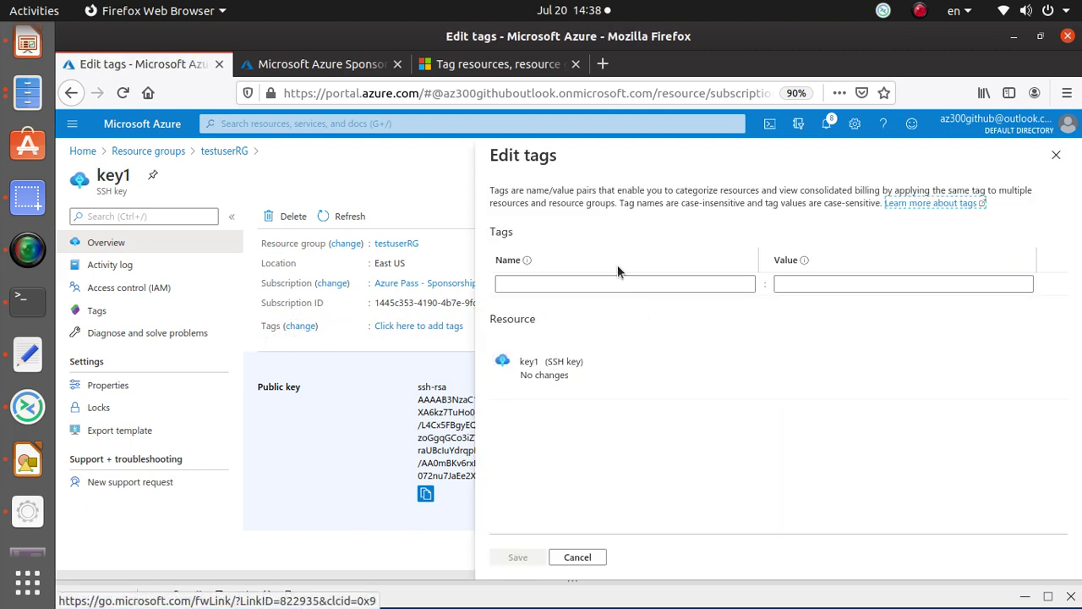
{"action": "left_click", "coordinate": [628, 285]}
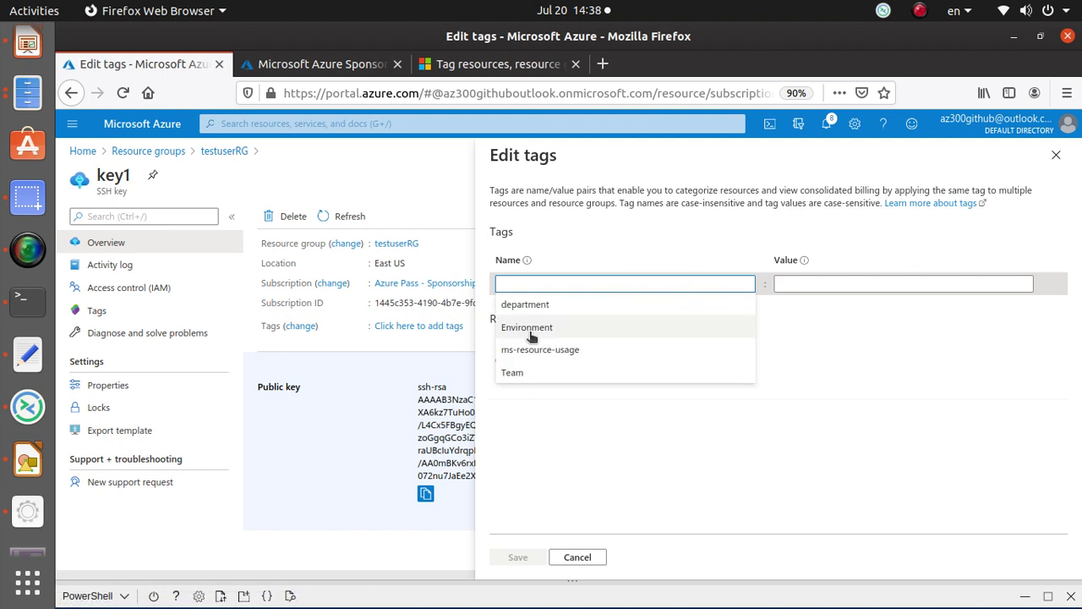
{"action": "left_click", "coordinate": [829, 283]}
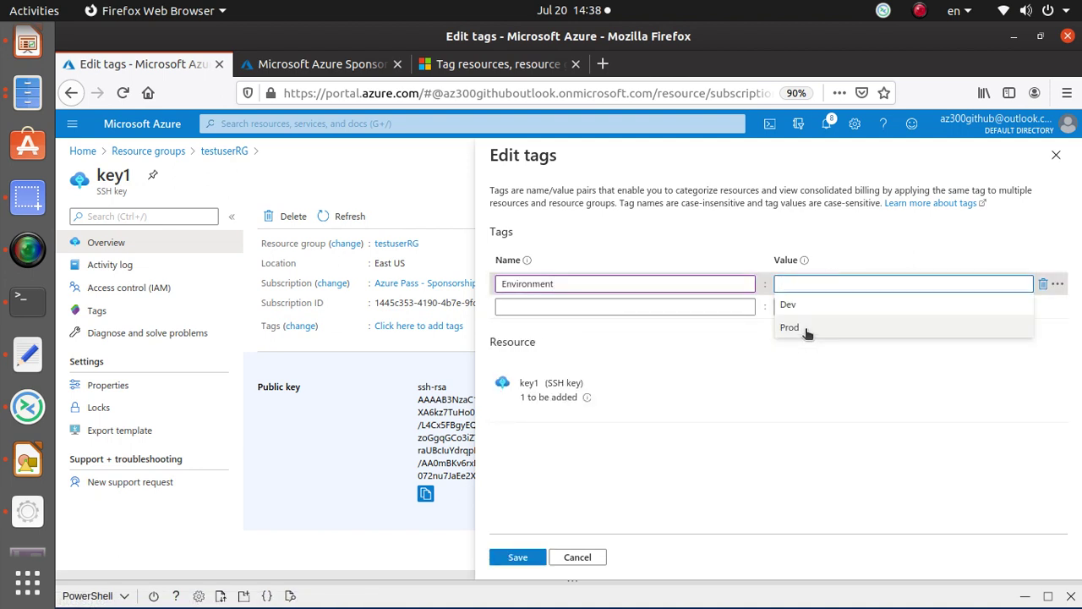
{"action": "left_click", "coordinate": [816, 303]}
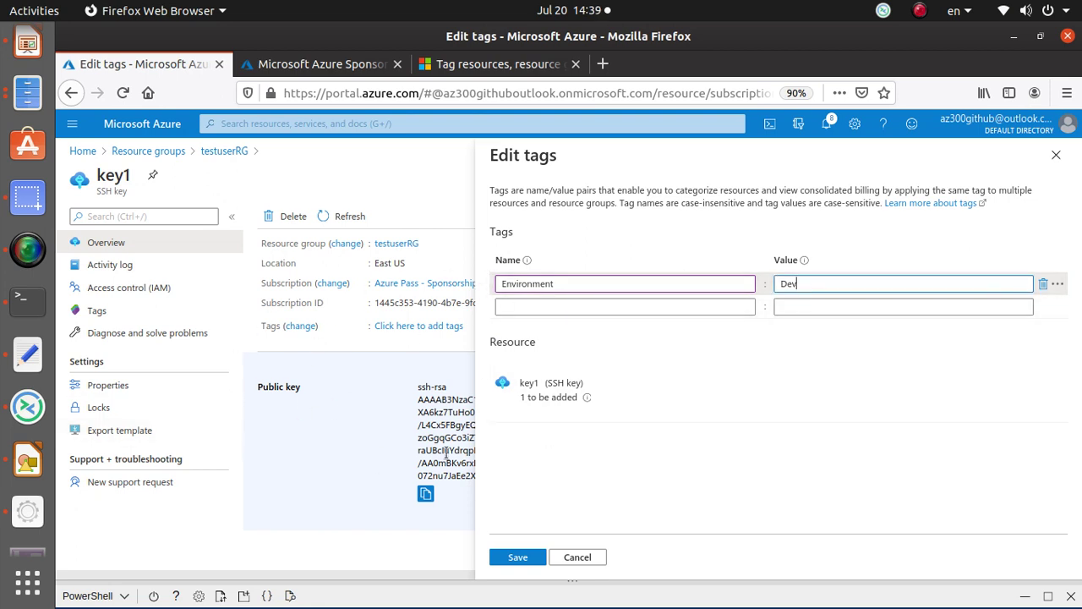
{"action": "left_click", "coordinate": [526, 556]}
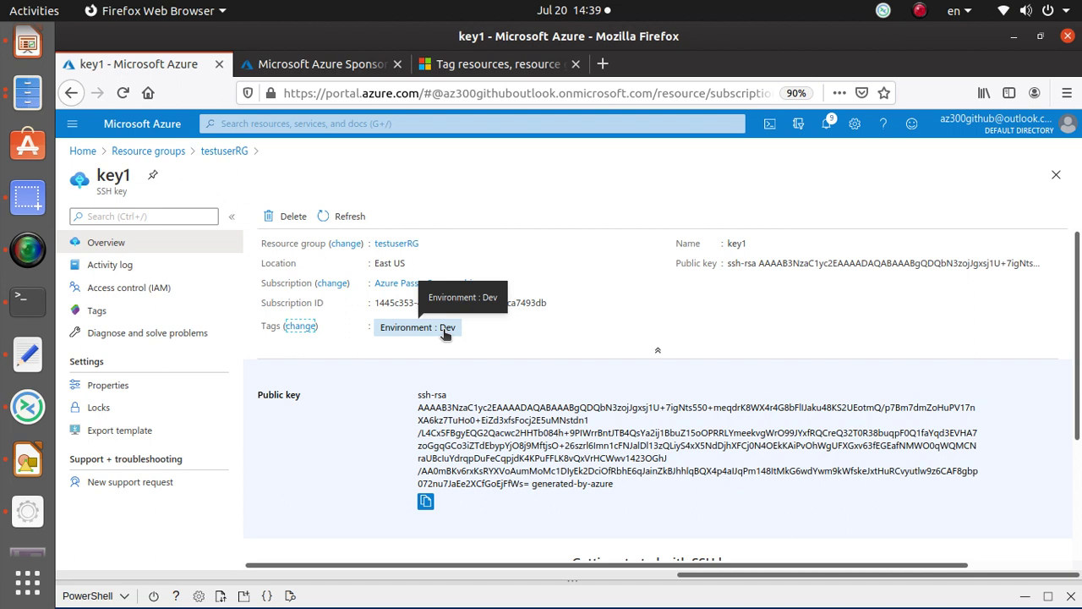
Step: Switch to the text editor and review the note about case sensitivity of tag names and values
{"action": "left_click", "coordinate": [33, 359]}
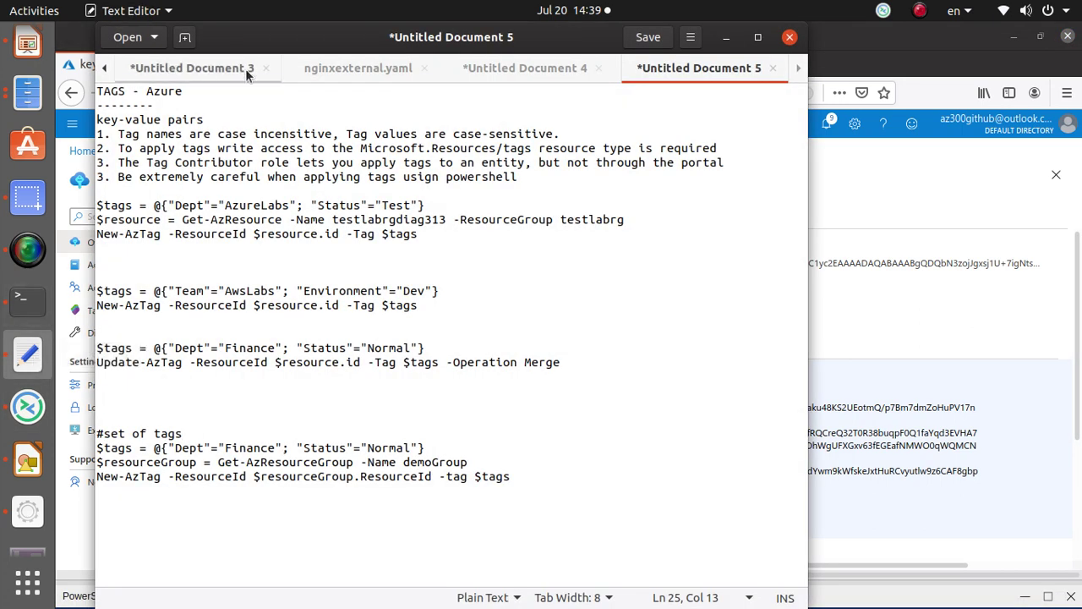
{"action": "triple_click", "coordinate": [288, 133]}
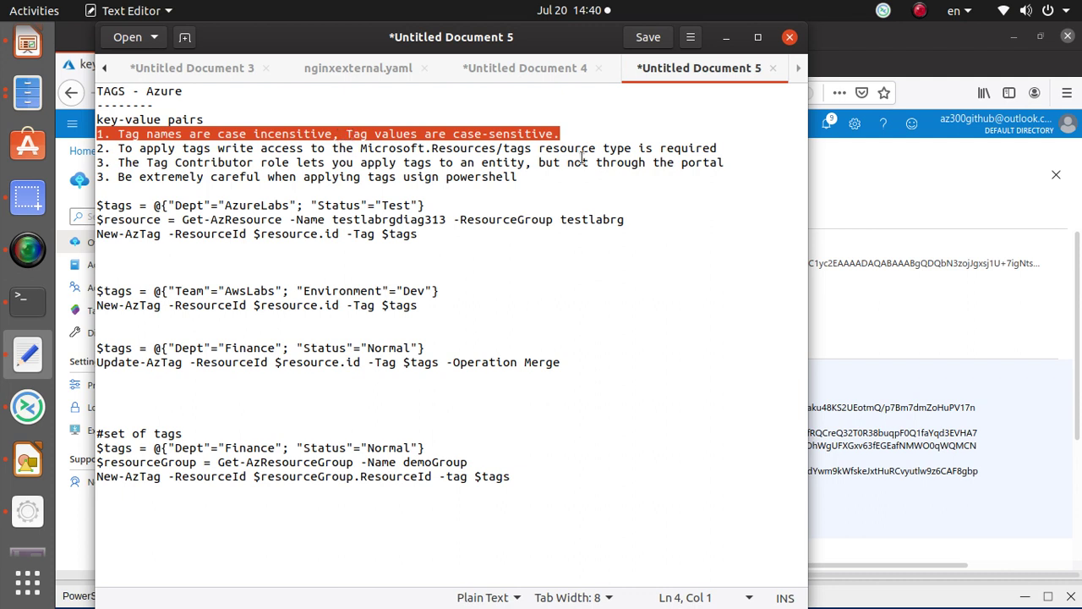
{"action": "left_click", "coordinate": [503, 138]}
{"action": "left_click_drag", "start_coordinate": [560, 133], "coordinate": [113, 131]}
Step: Return to the Azure portal and examine the name and value fields of key1's Environment tag in the tag editor
{"action": "left_click", "coordinate": [847, 272]}
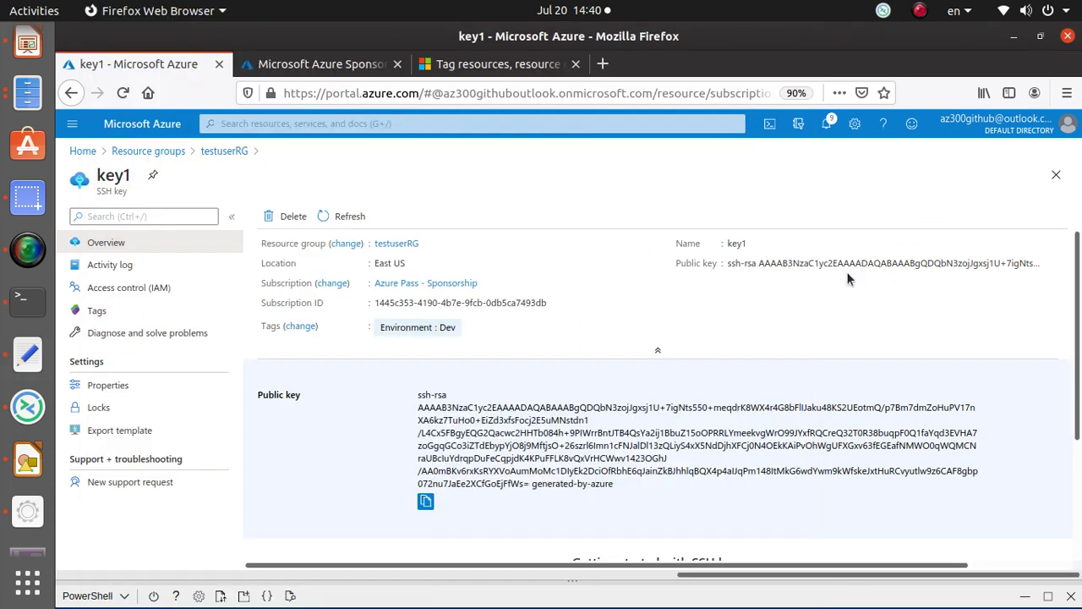
{"action": "left_click", "coordinate": [302, 327]}
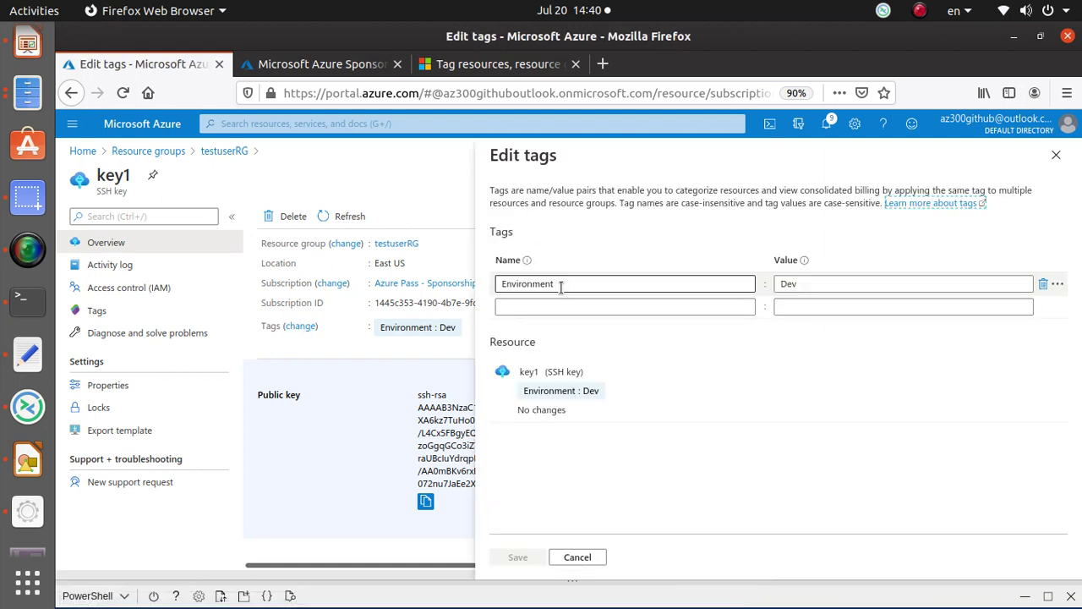
{"action": "left_click_drag", "start_coordinate": [563, 284], "coordinate": [496, 285]}
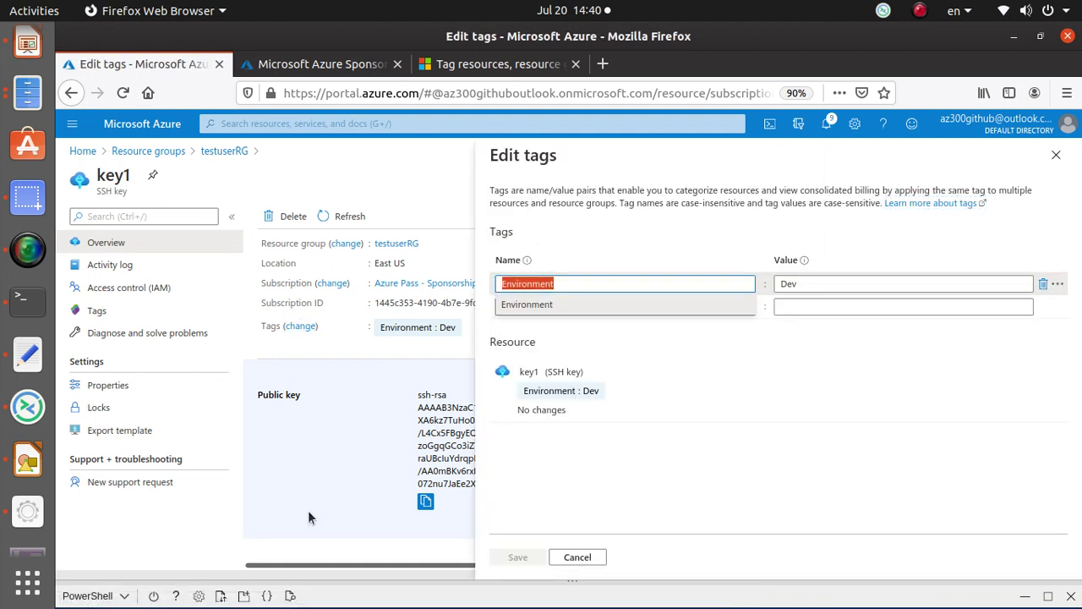
{"action": "left_click", "coordinate": [687, 237]}
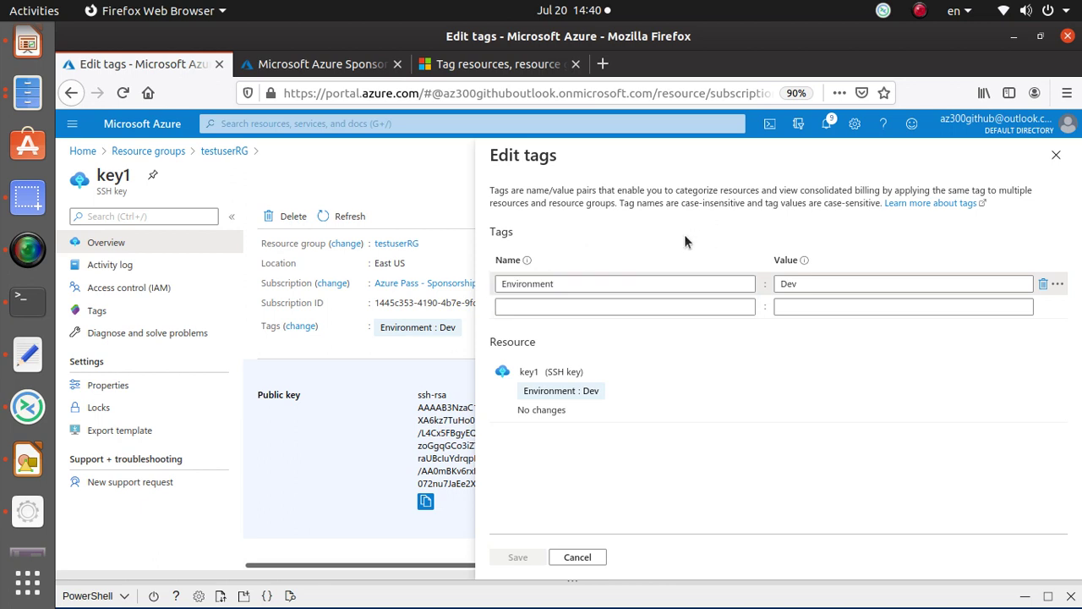
{"action": "left_click", "coordinate": [509, 308]}
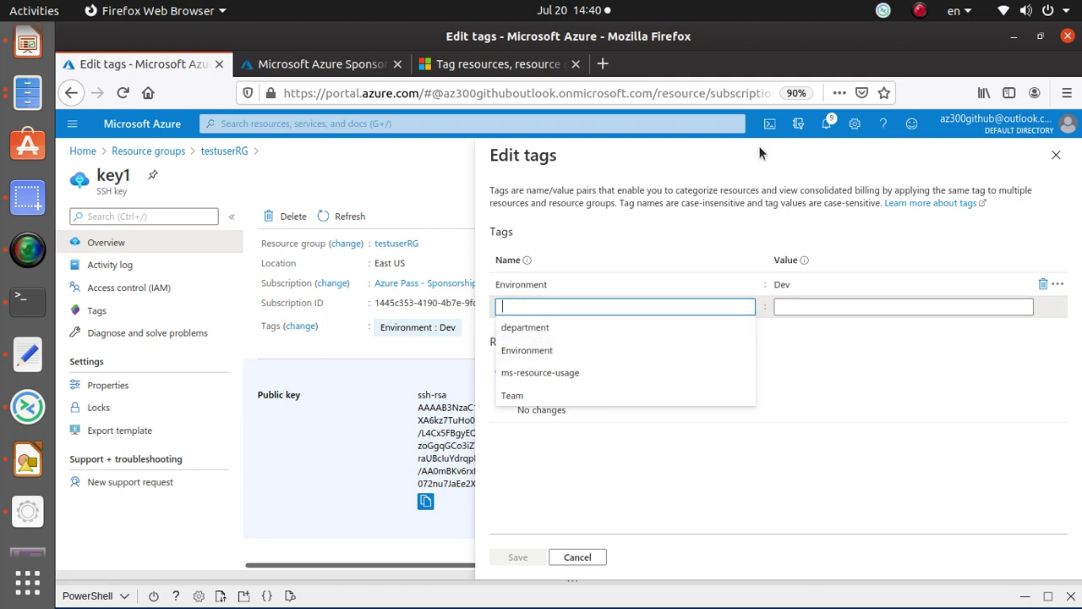
{"action": "left_click", "coordinate": [819, 288]}
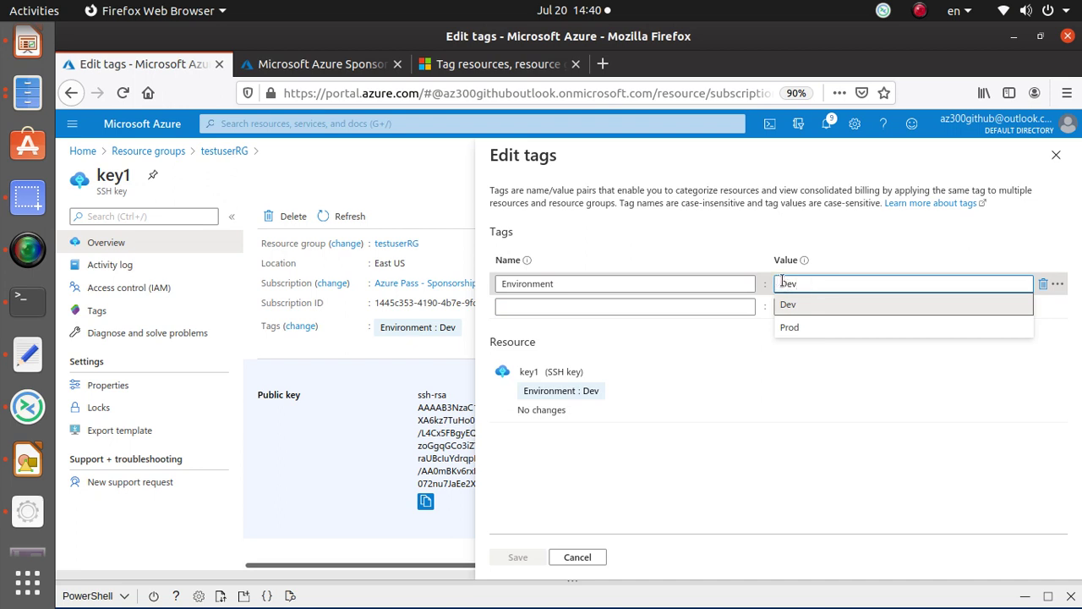
{"action": "left_click", "coordinate": [887, 227]}
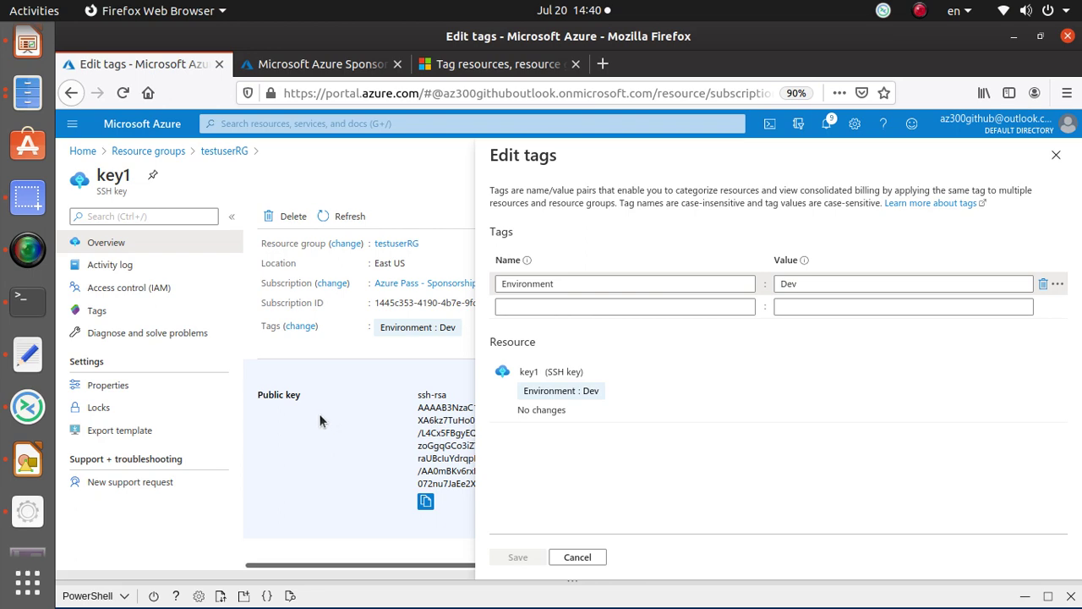
Step: Switch to the text editor and review the note on write access to Microsoft.Resources/tags, highlighting that resource type
{"action": "key", "text": "alt+Tab"}
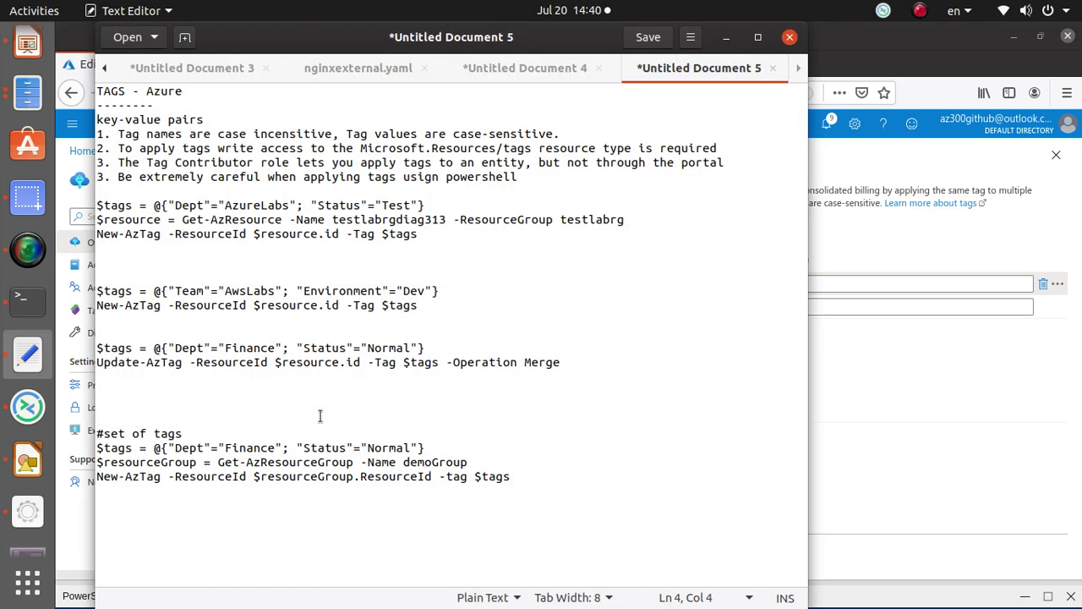
{"action": "left_click", "coordinate": [297, 148]}
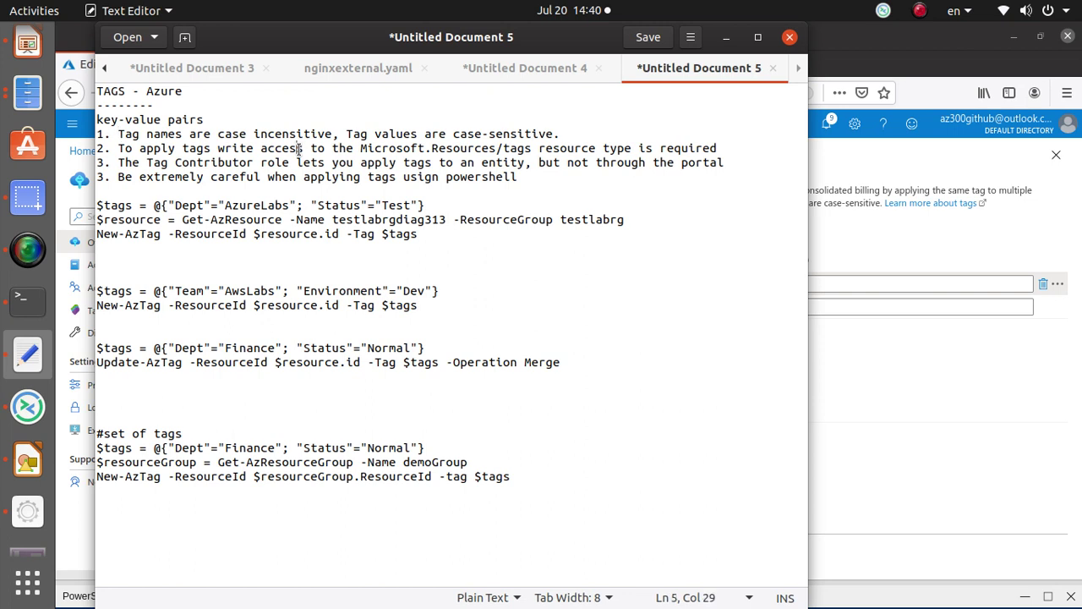
{"action": "triple_click", "coordinate": [298, 148]}
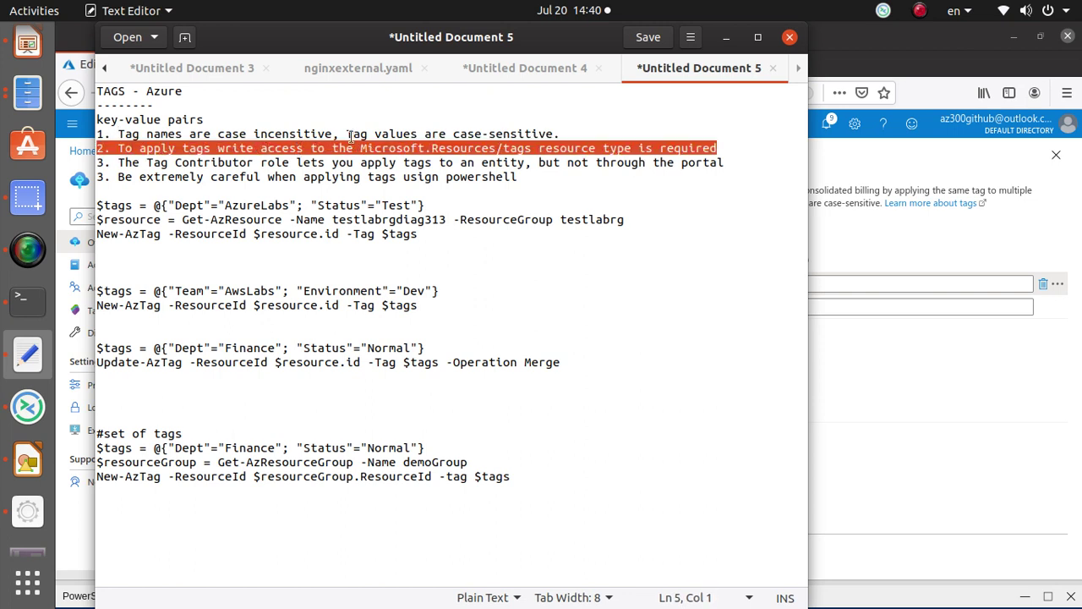
{"action": "left_click", "coordinate": [414, 148]}
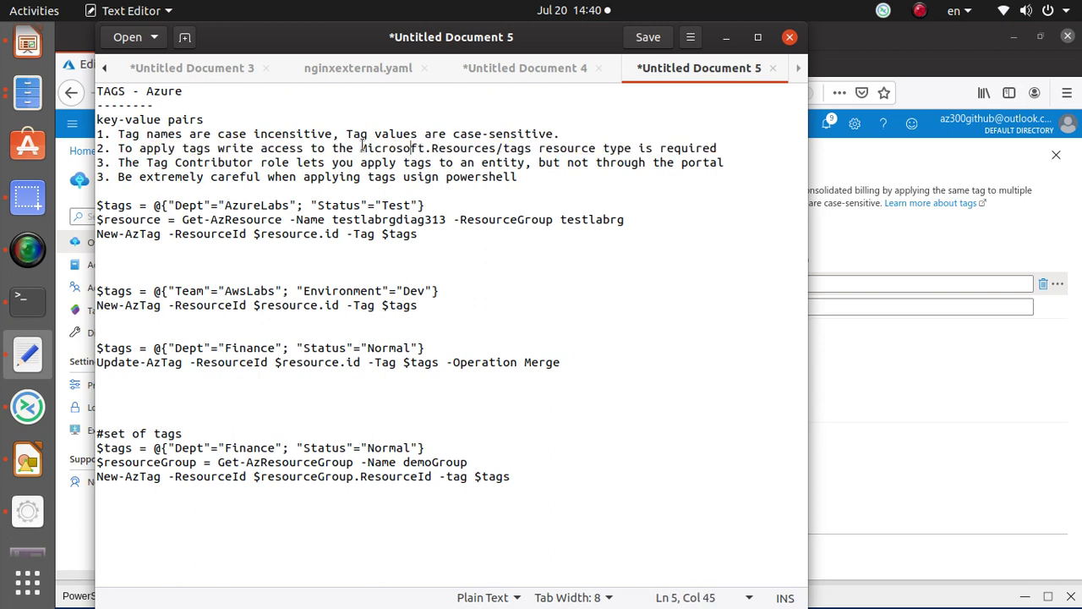
{"action": "left_click_drag", "start_coordinate": [354, 148], "coordinate": [533, 149]}
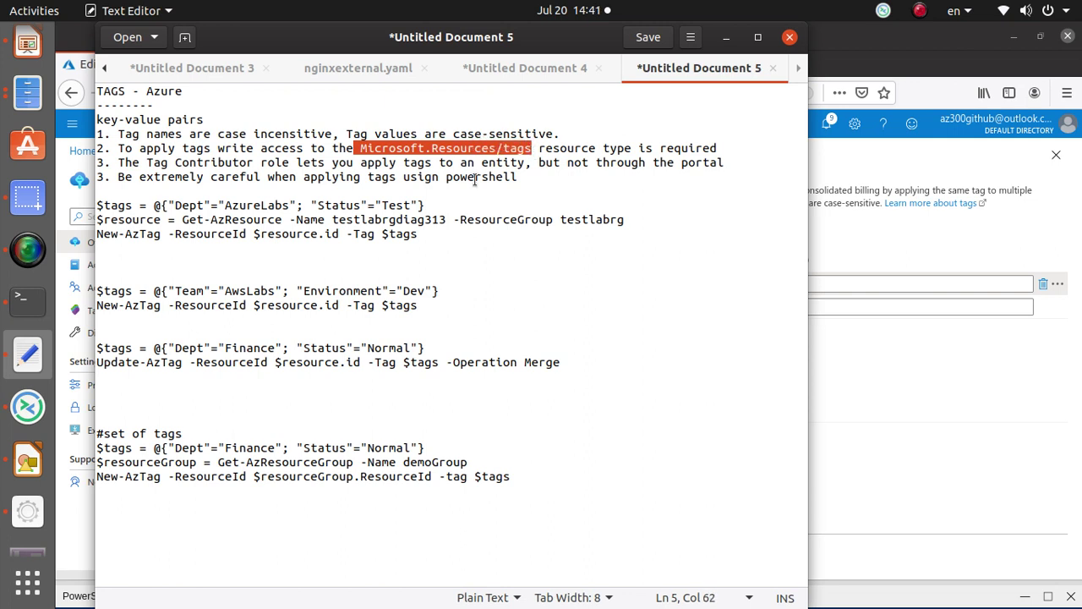
Step: Review the note on the Tag Contributor role, highlighting the role name and the phrase about the portal
{"action": "left_click", "coordinate": [180, 162]}
{"action": "left_click_drag", "start_coordinate": [179, 162], "coordinate": [294, 163]}
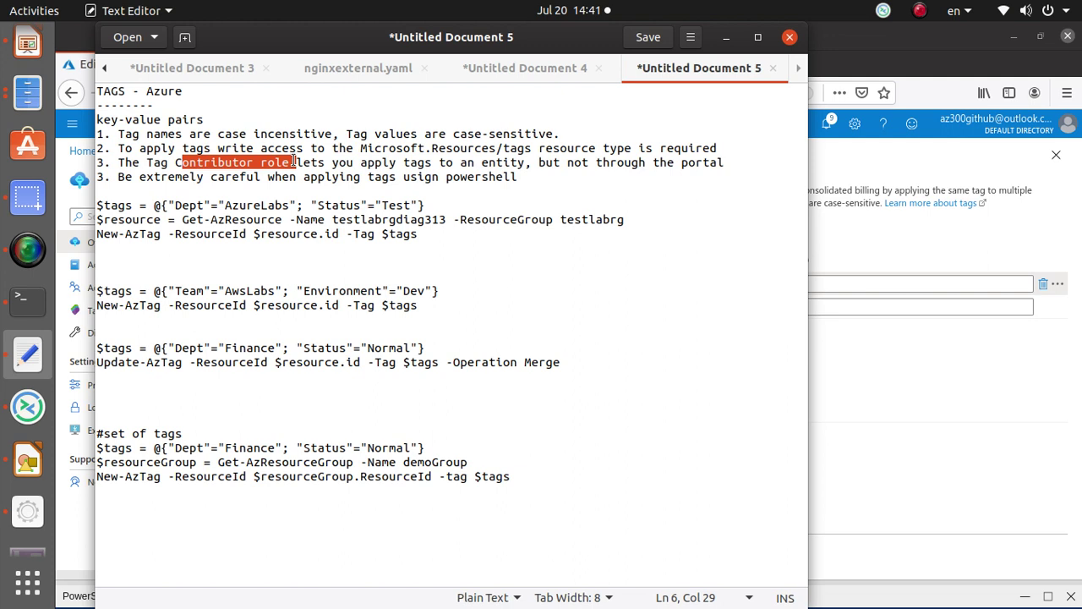
{"action": "left_click", "coordinate": [247, 172]}
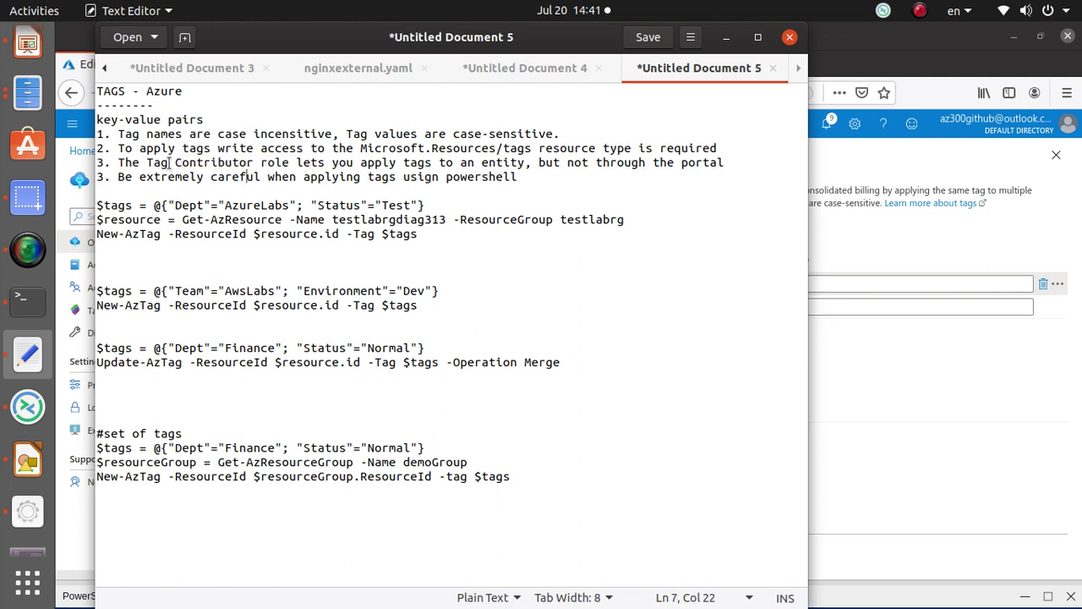
{"action": "left_click_drag", "start_coordinate": [179, 162], "coordinate": [289, 161]}
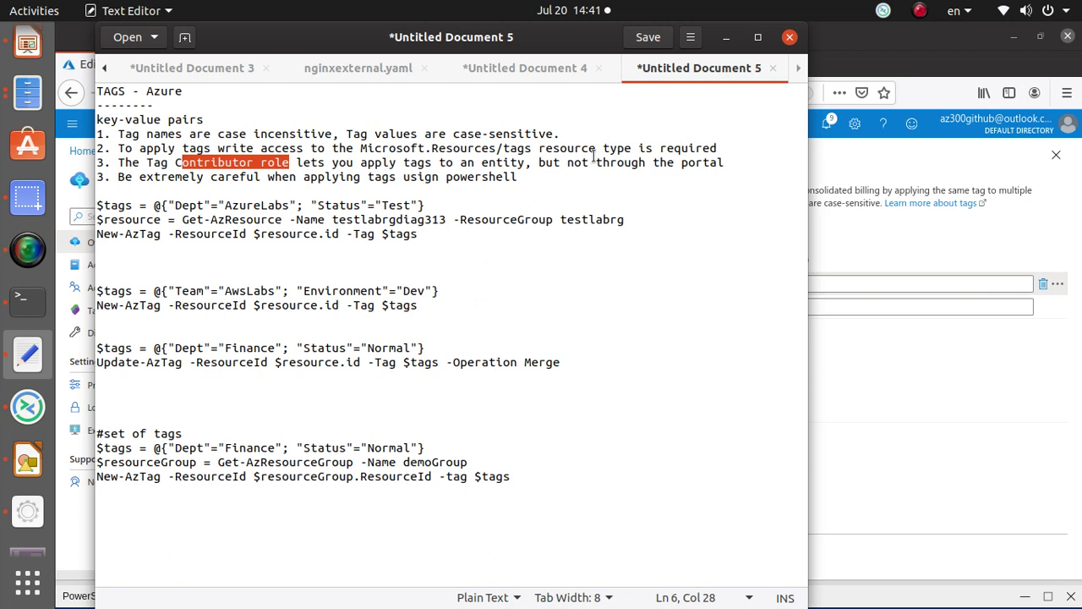
{"action": "left_click_drag", "start_coordinate": [602, 163], "coordinate": [741, 157]}
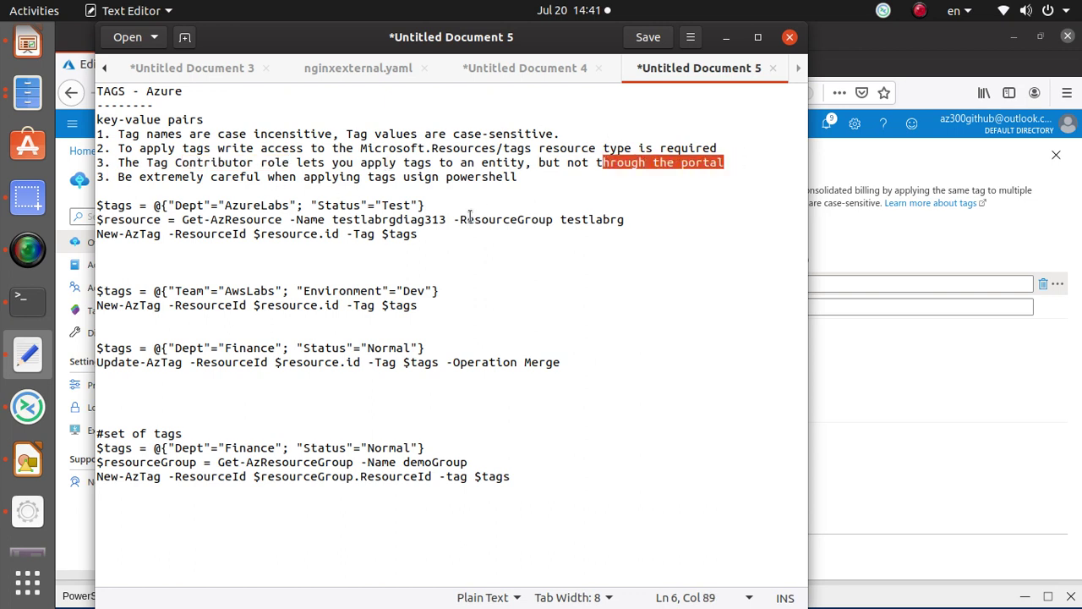
{"action": "left_click", "coordinate": [28, 251]}
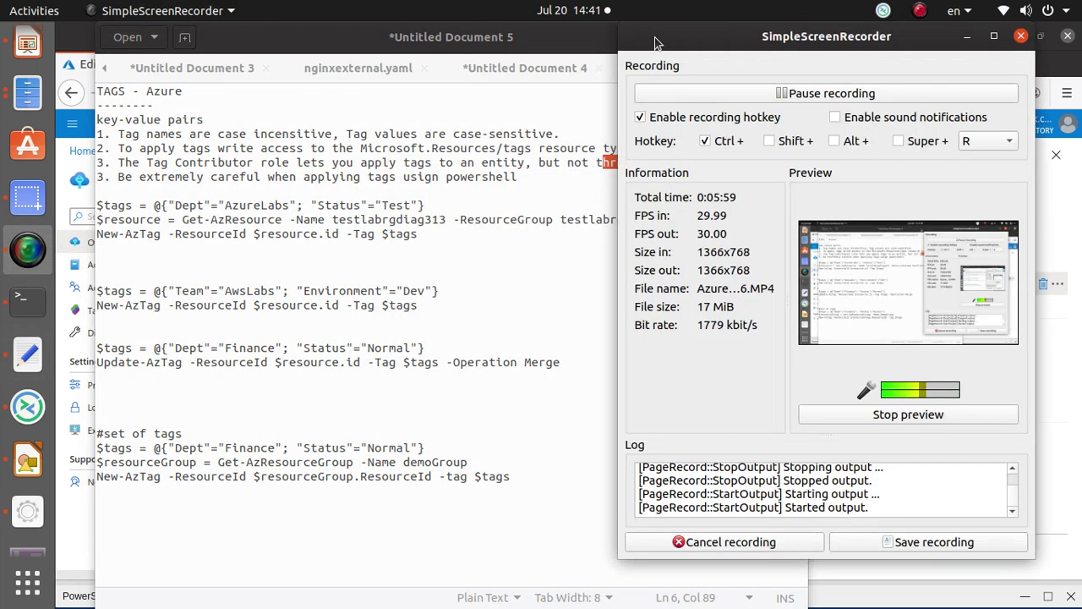
{"action": "left_click", "coordinate": [864, 94]}
{"action": "left_click", "coordinate": [865, 95]}
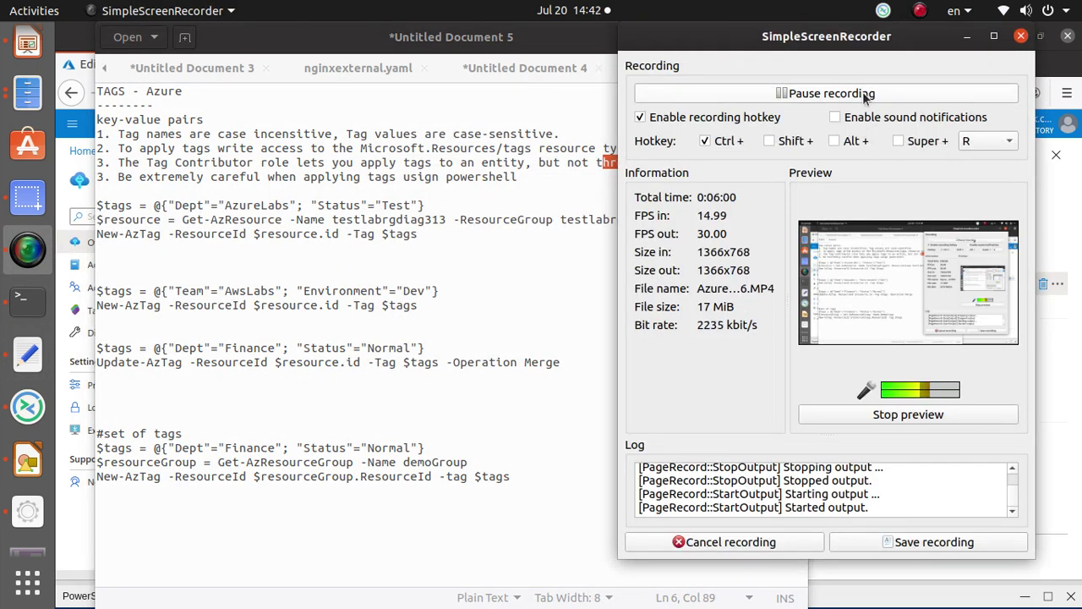
{"action": "left_click", "coordinate": [969, 38]}
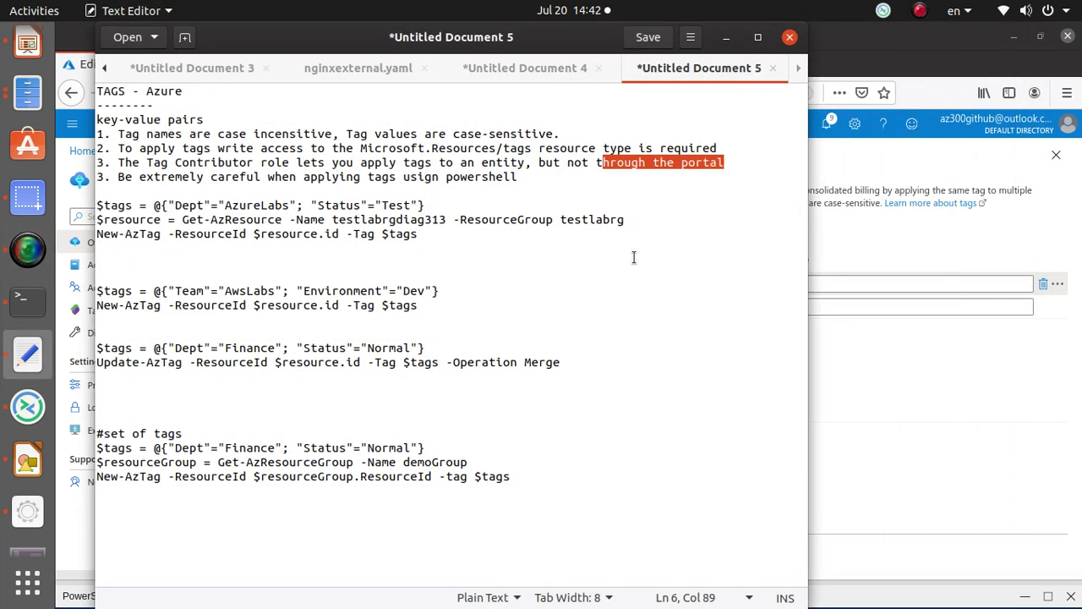
Step: Return to the Azure portal and close the tag editor of the key1 SSH key
{"action": "left_click", "coordinate": [896, 167]}
{"action": "scroll", "coordinate": [384, 530], "scroll_direction": "down", "scroll_amount": 5}
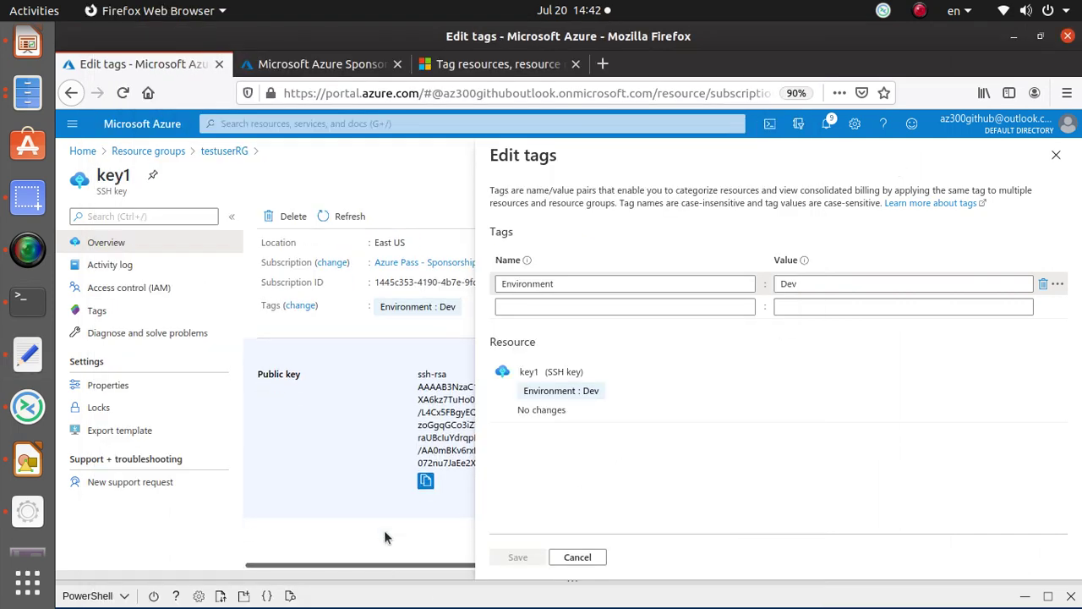
{"action": "scroll", "coordinate": [394, 501], "scroll_direction": "up", "scroll_amount": 5}
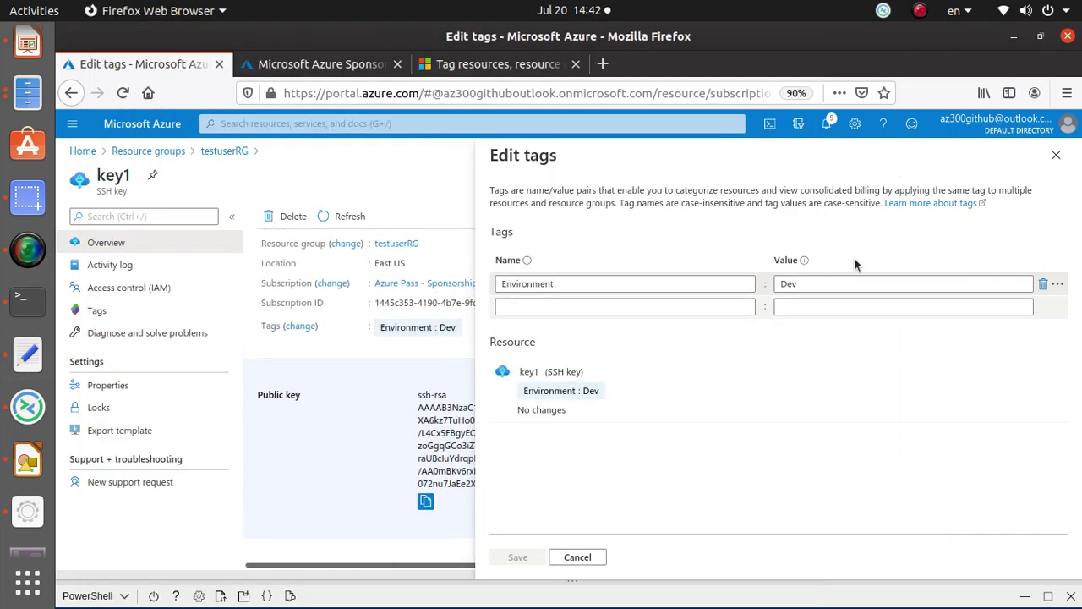
{"action": "left_click", "coordinate": [1056, 155]}
Step: Try closing and reopening Cloud Shell on the key1 page
{"action": "left_click", "coordinate": [769, 124]}
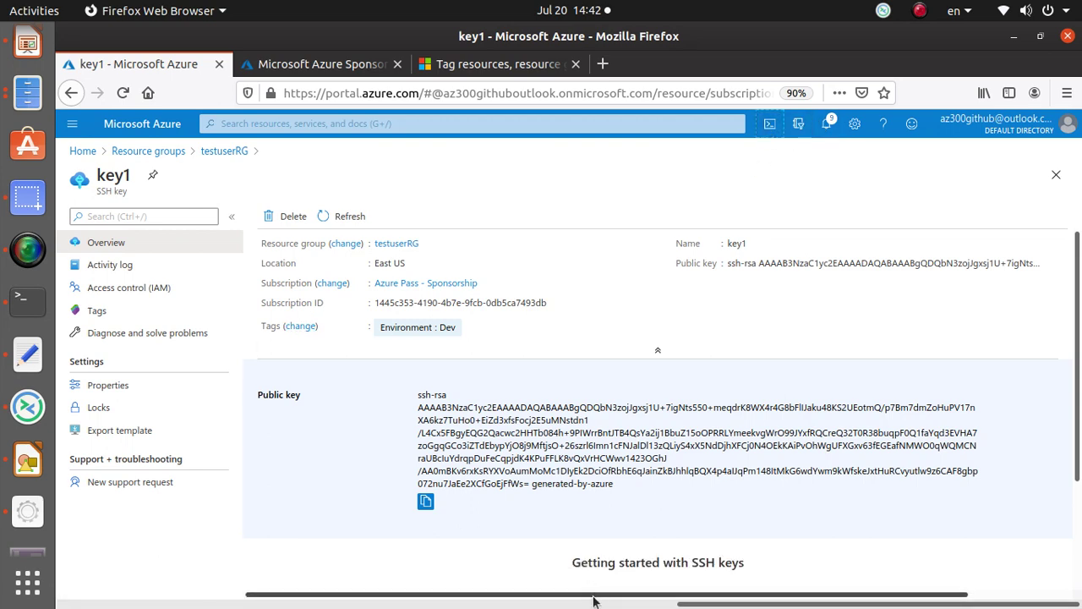
{"action": "left_click", "coordinate": [586, 605]}
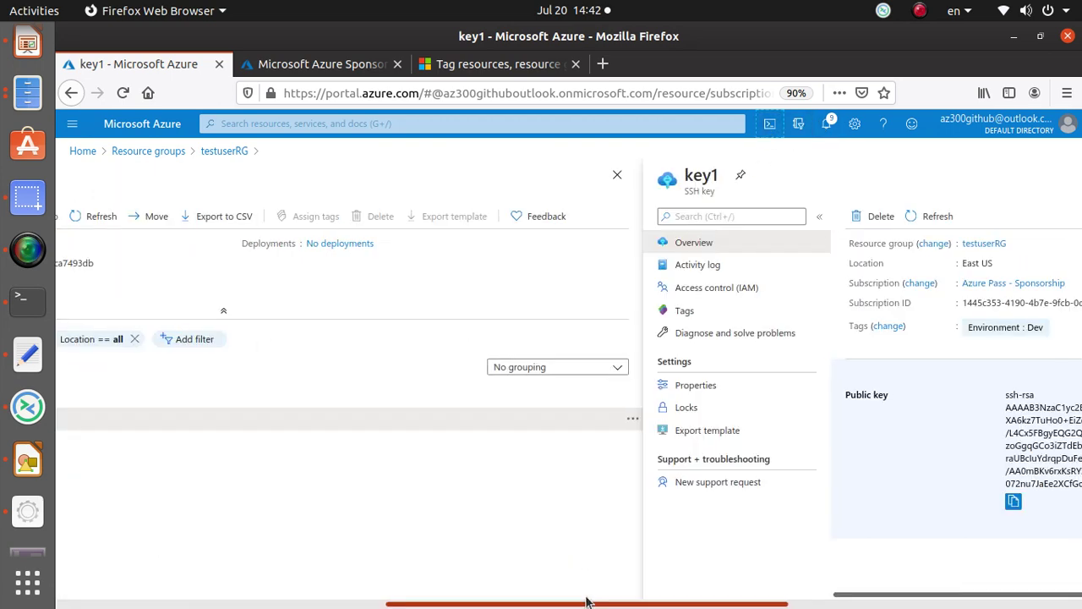
{"action": "left_click", "coordinate": [771, 125]}
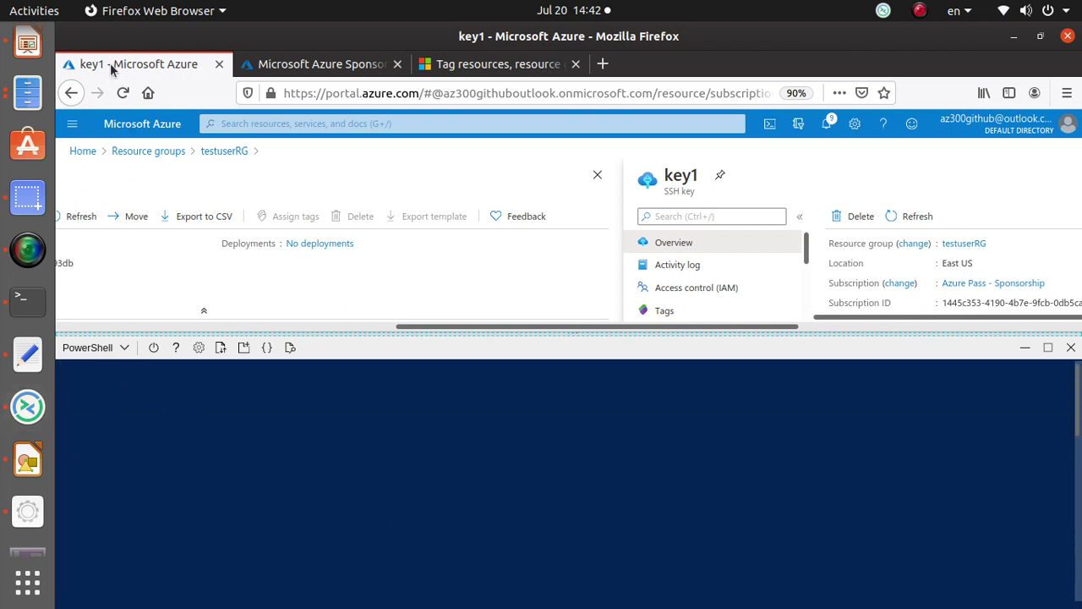
Step: Reload the portal page, discarding unsaved data, and start a new PowerShell Cloud Shell session
{"action": "left_click", "coordinate": [122, 93]}
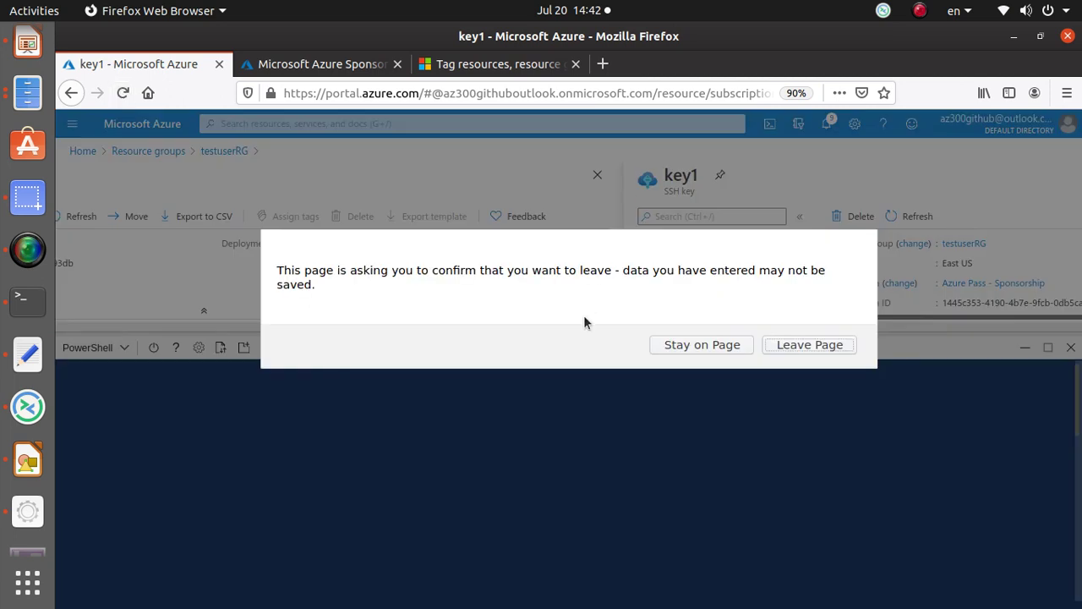
{"action": "left_click", "coordinate": [813, 346]}
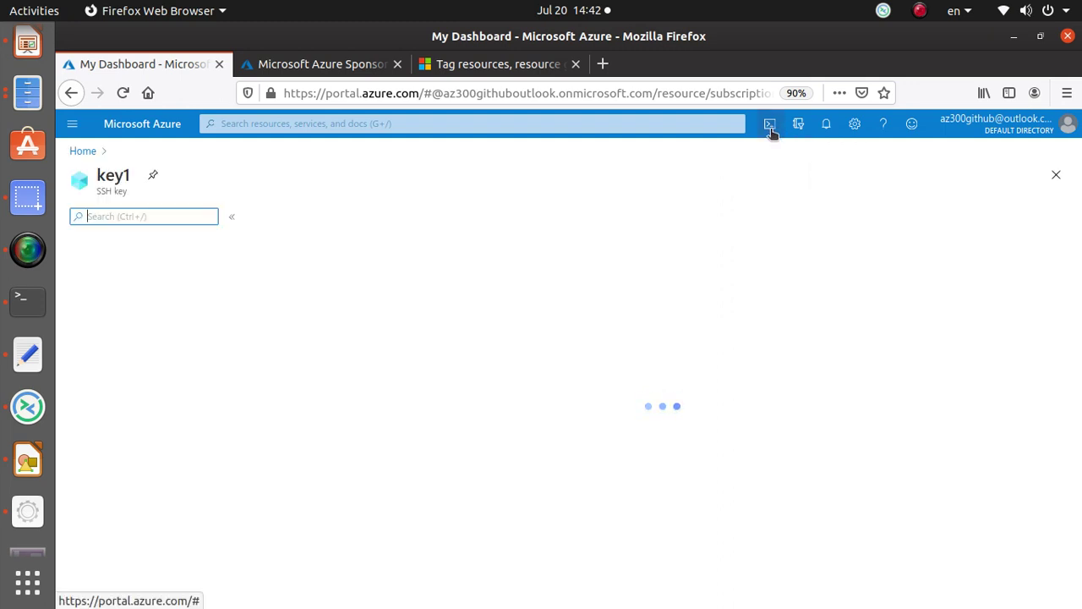
{"action": "left_click", "coordinate": [772, 127]}
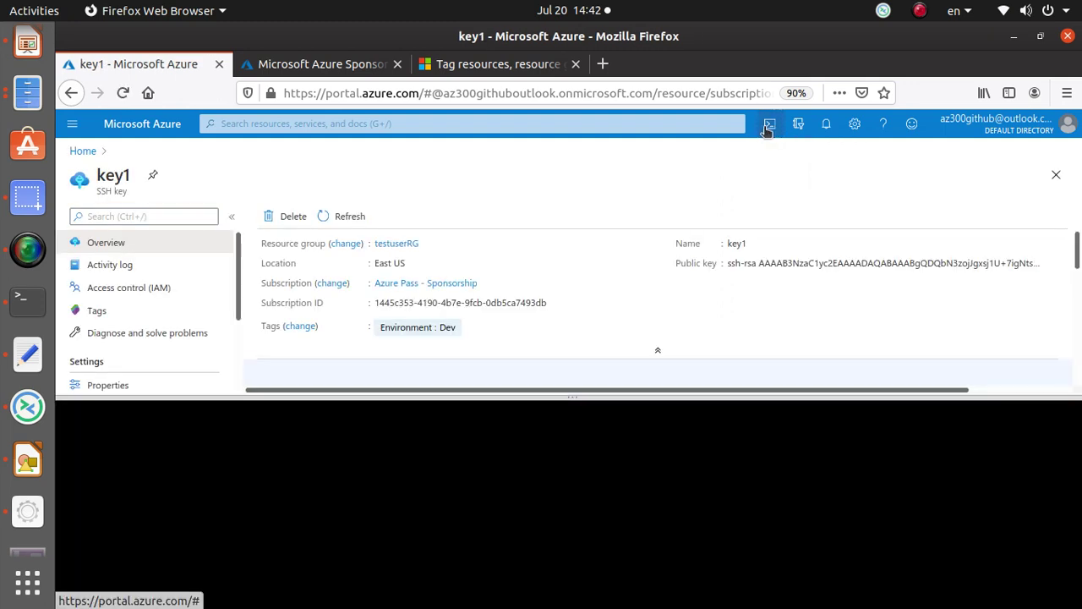
{"action": "left_click", "coordinate": [19, 243]}
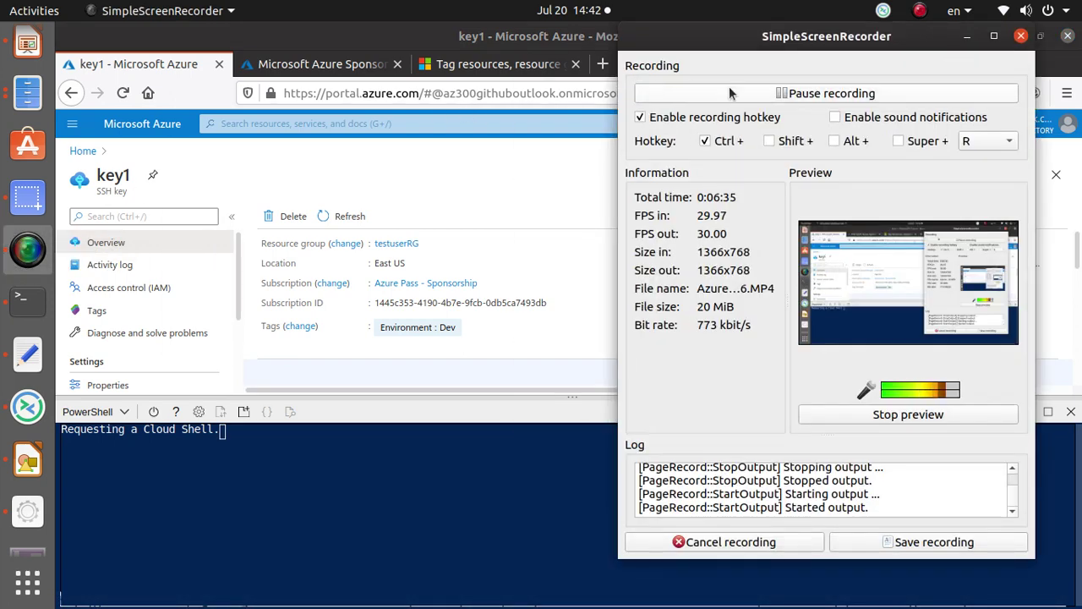
{"action": "left_click", "coordinate": [968, 36]}
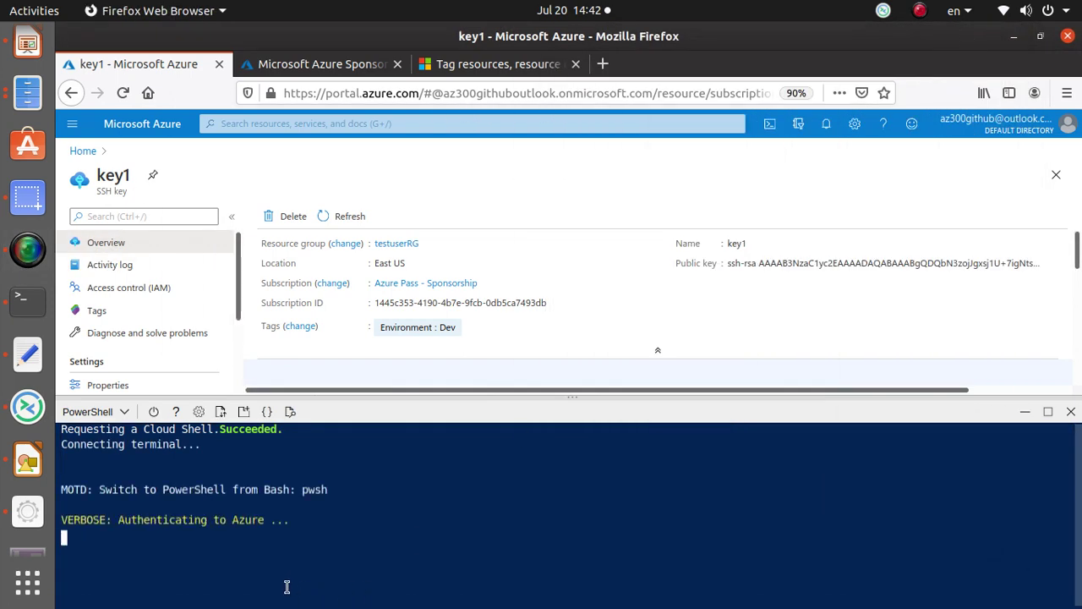
Step: Switch to the text editor and review the PowerShell caution note and the first New-AzTag command, highlighting its parameters
{"action": "left_click", "coordinate": [28, 350]}
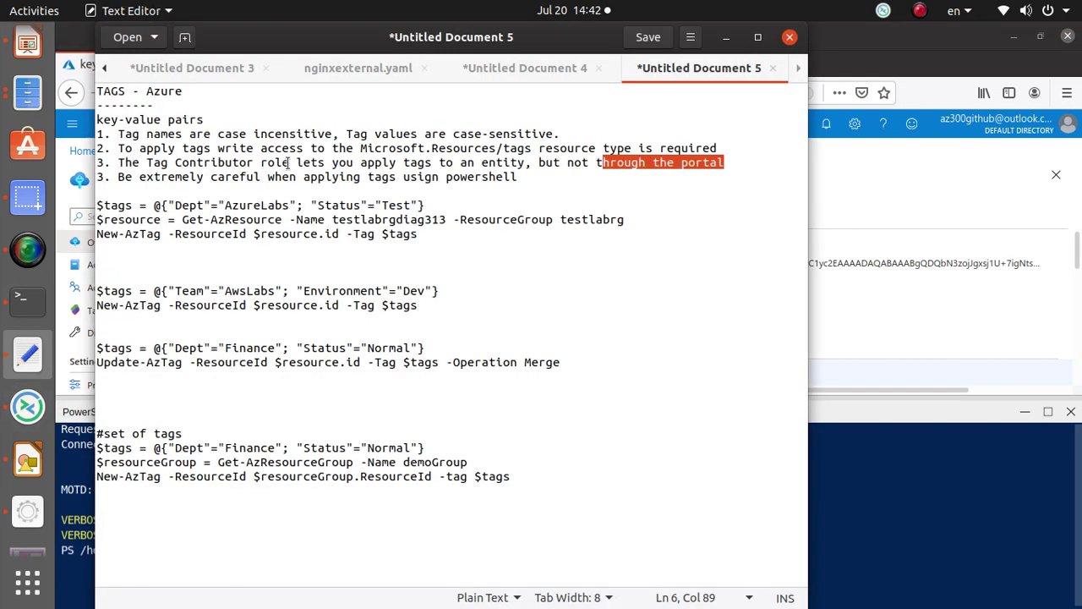
{"action": "triple_click", "coordinate": [330, 174]}
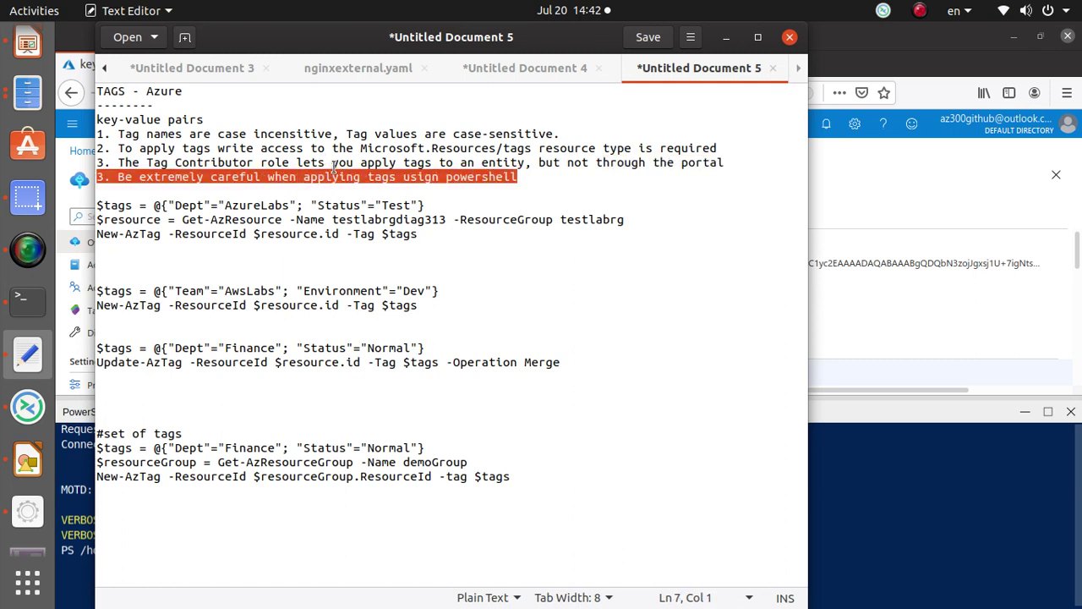
{"action": "left_click", "coordinate": [161, 234]}
{"action": "left_click_drag", "start_coordinate": [161, 234], "coordinate": [90, 236]}
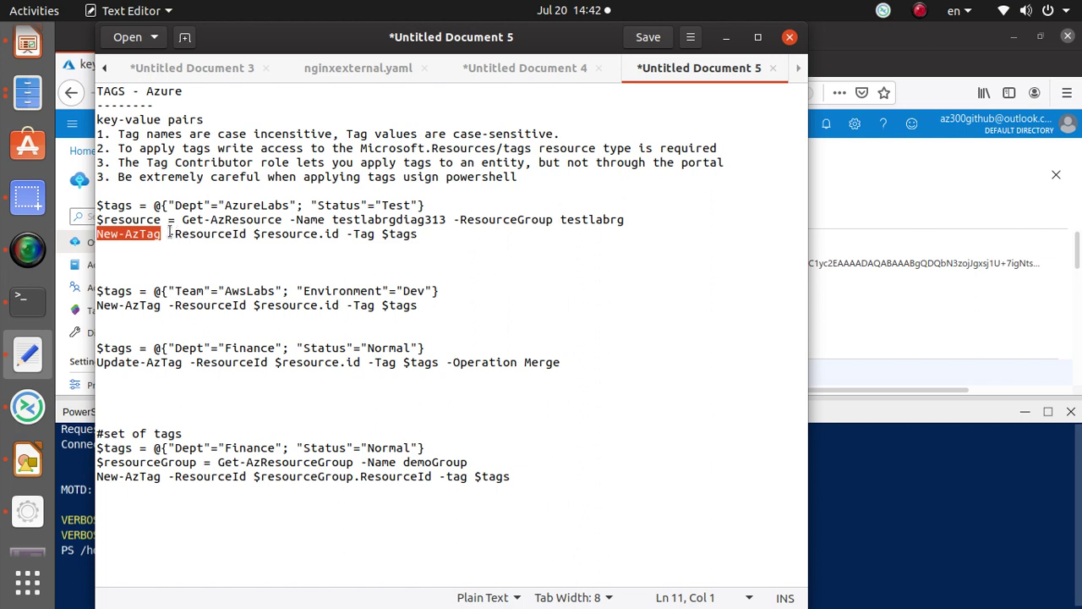
{"action": "left_click_drag", "start_coordinate": [169, 234], "coordinate": [427, 237]}
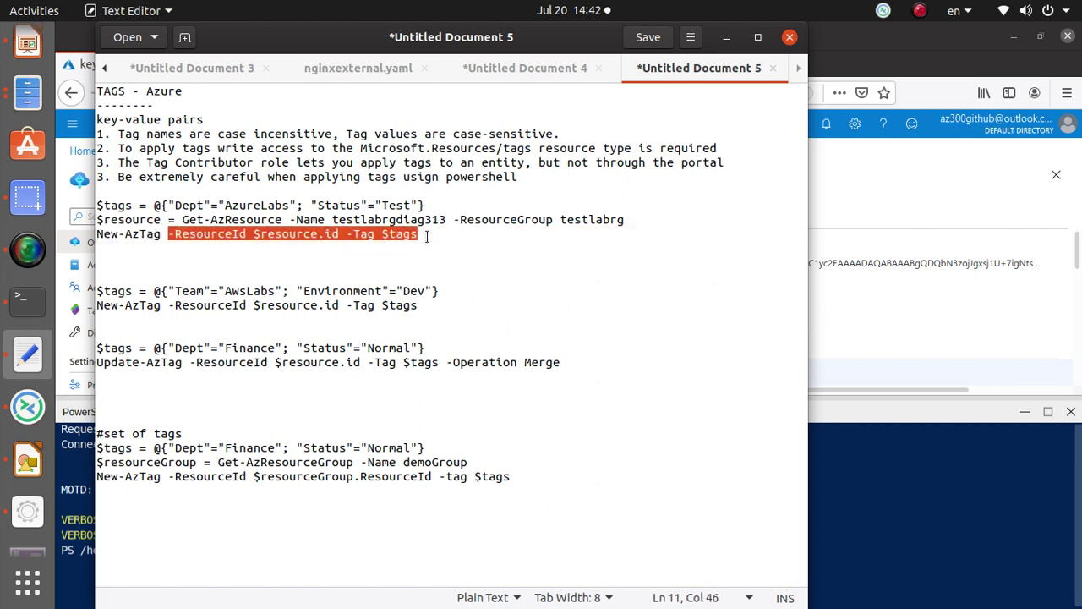
Step: Compare the first New-AzTag command with the Team and Environment tag block, highlighting each in turn
{"action": "left_click", "coordinate": [153, 305]}
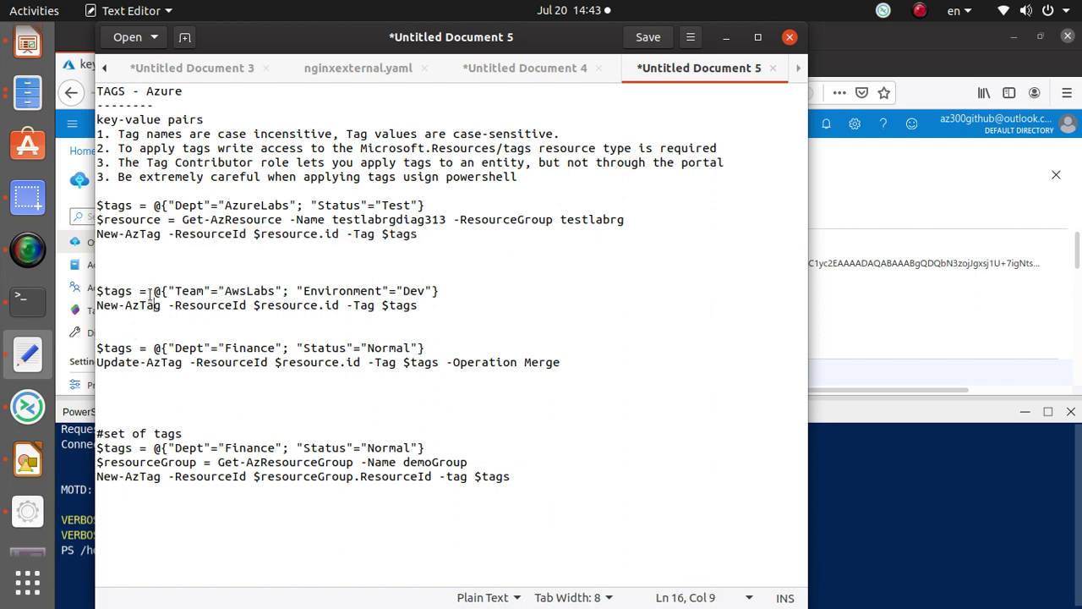
{"action": "left_click_drag", "start_coordinate": [417, 305], "coordinate": [268, 305]}
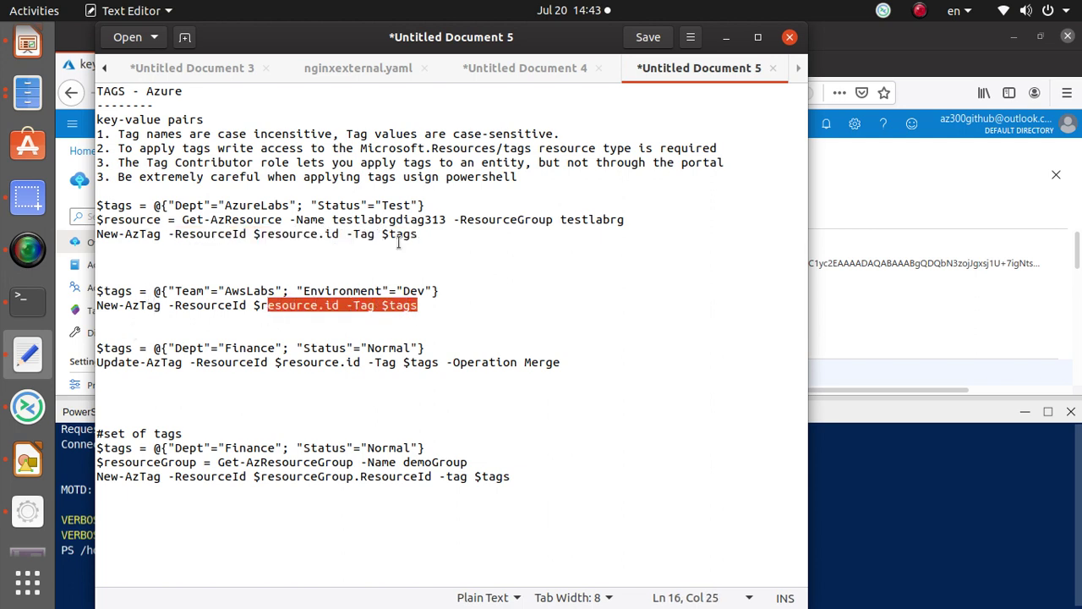
{"action": "left_click_drag", "start_coordinate": [422, 236], "coordinate": [60, 230]}
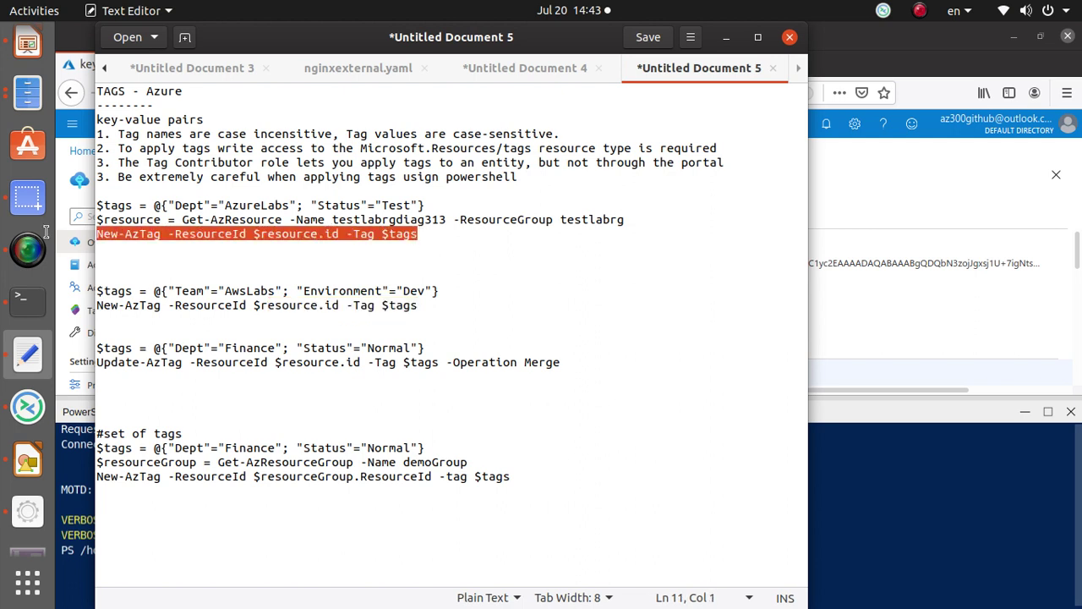
{"action": "left_click_drag", "start_coordinate": [418, 306], "coordinate": [33, 285]}
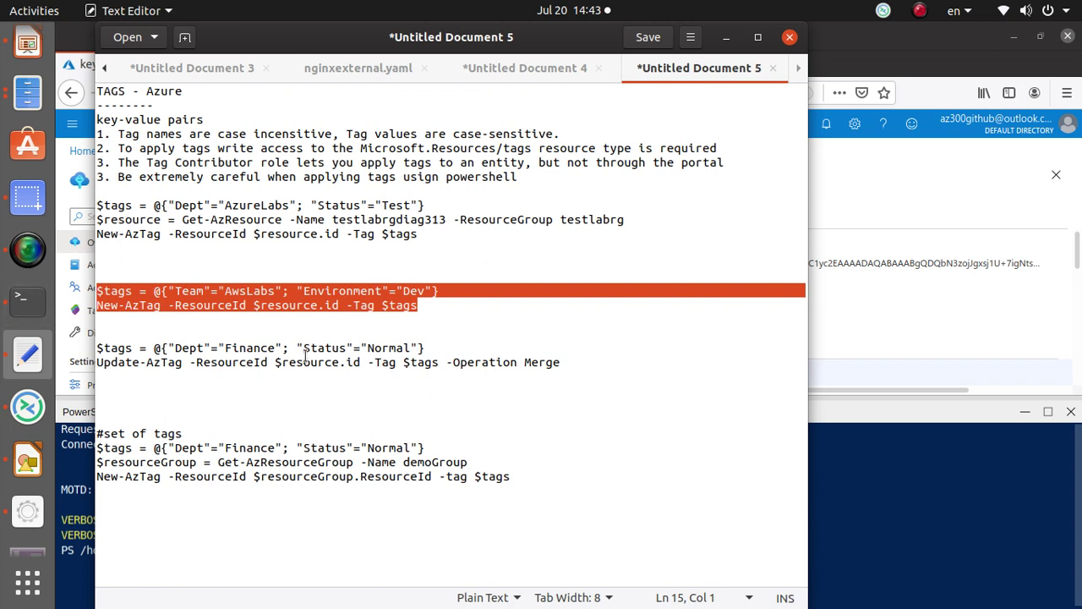
Step: Highlight the Update-AzTag cmdlet and the "set of tags" block for the demoGroup resource group to review them
{"action": "left_click", "coordinate": [176, 362]}
{"action": "left_click_drag", "start_coordinate": [186, 362], "coordinate": [67, 361]}
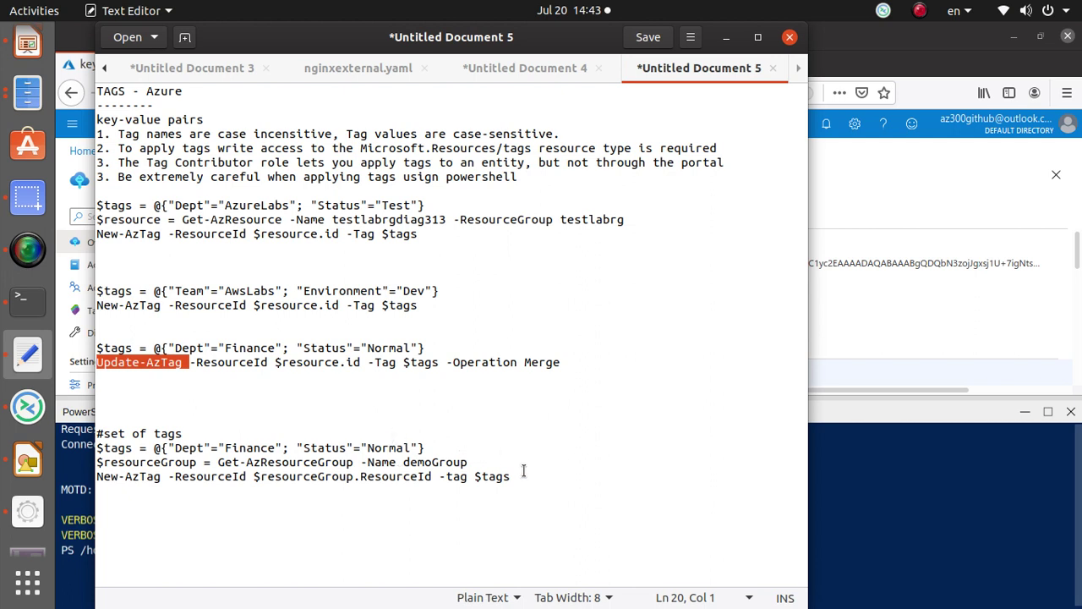
{"action": "left_click_drag", "start_coordinate": [523, 471], "coordinate": [84, 423]}
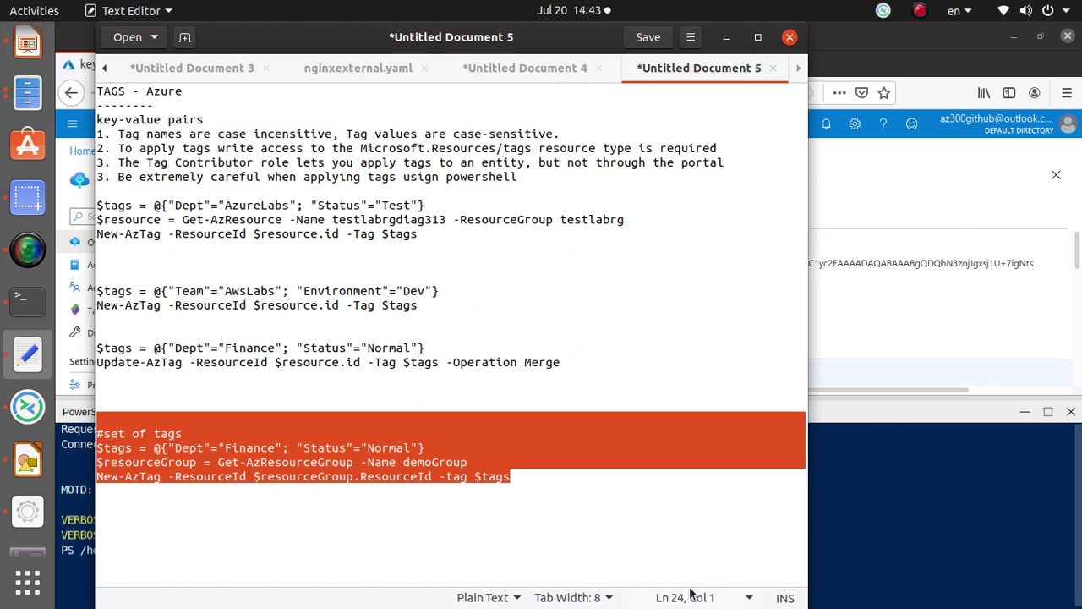
Step: Return to the Azure portal and open the testlabrgdiag313 storage account, shrinking the Cloud Shell pane to reveal the full list
{"action": "key", "text": "alt+Tab"}
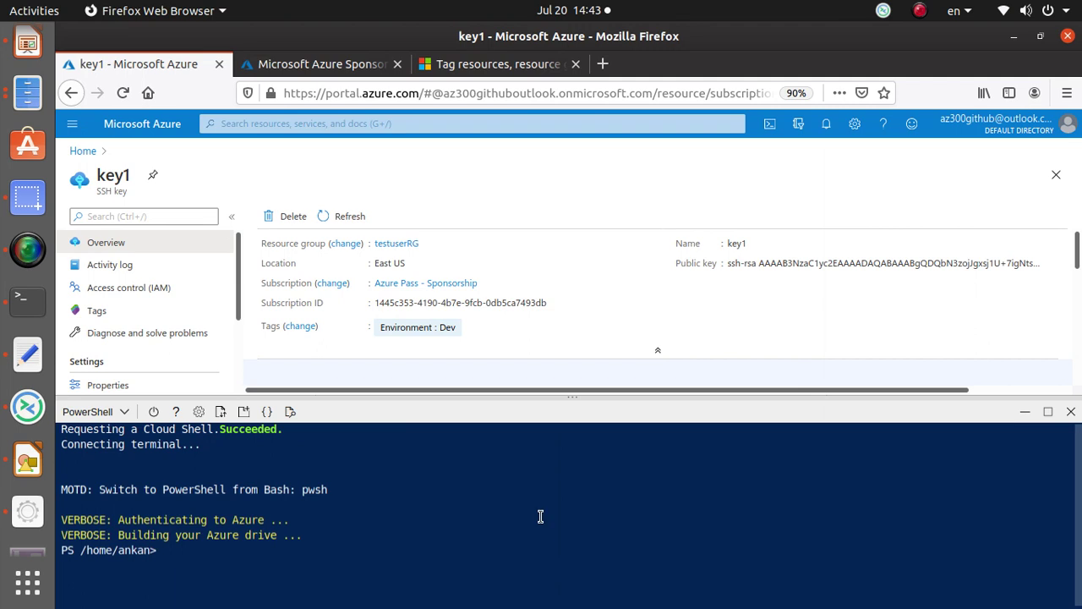
{"action": "left_click", "coordinate": [83, 151]}
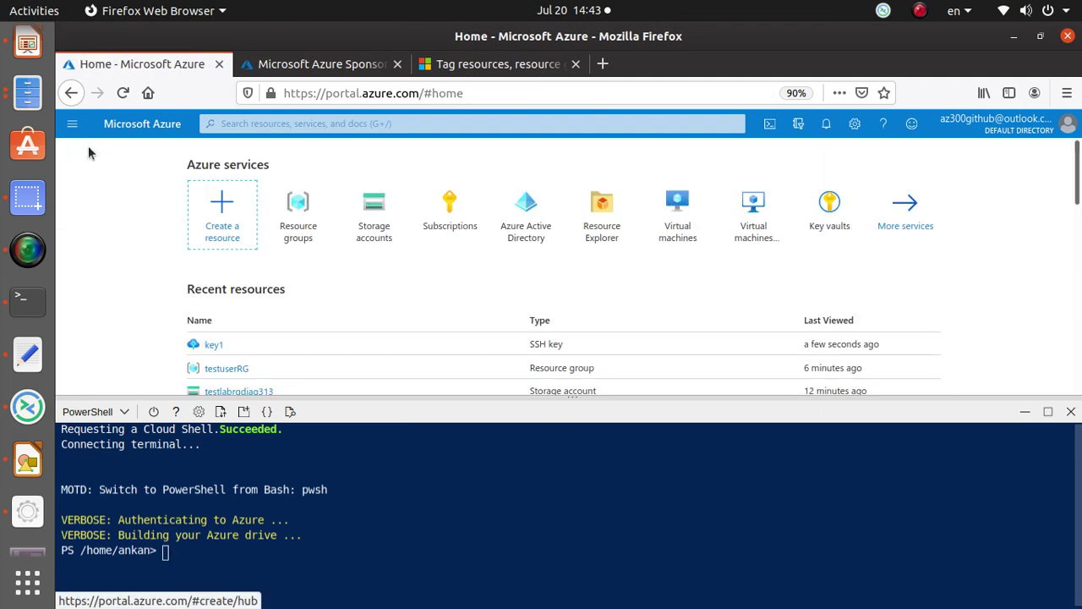
{"action": "left_click", "coordinate": [381, 243]}
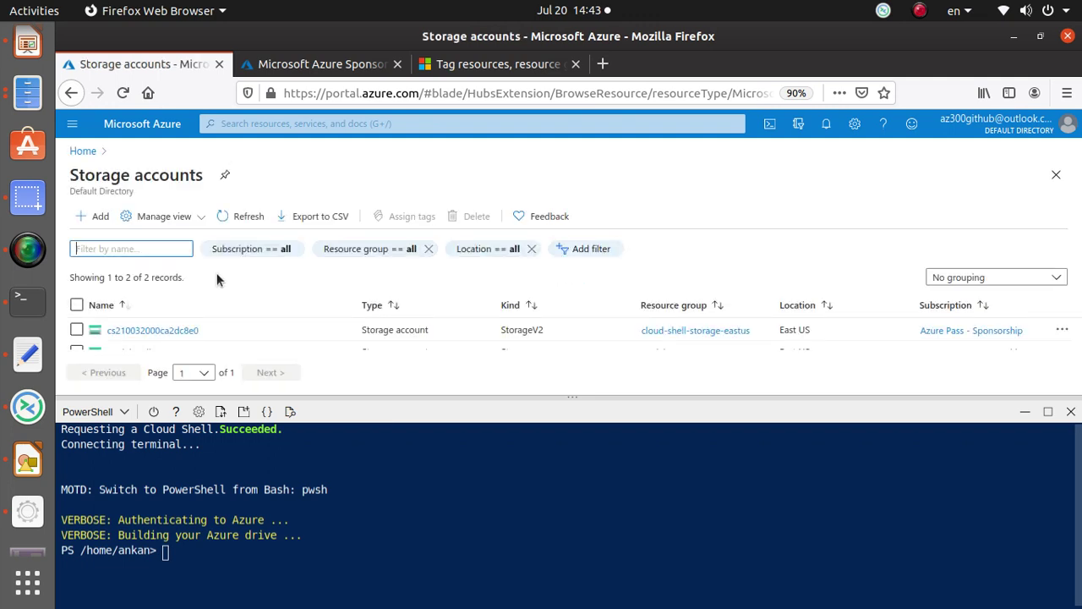
{"action": "left_click_drag", "start_coordinate": [368, 397], "coordinate": [343, 461]}
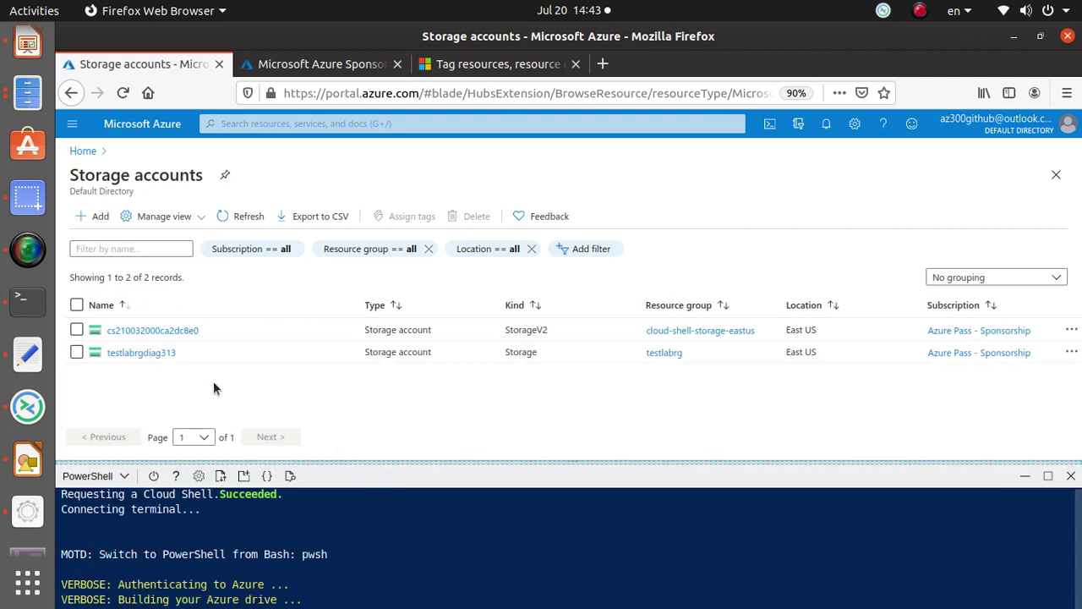
{"action": "left_click", "coordinate": [136, 352]}
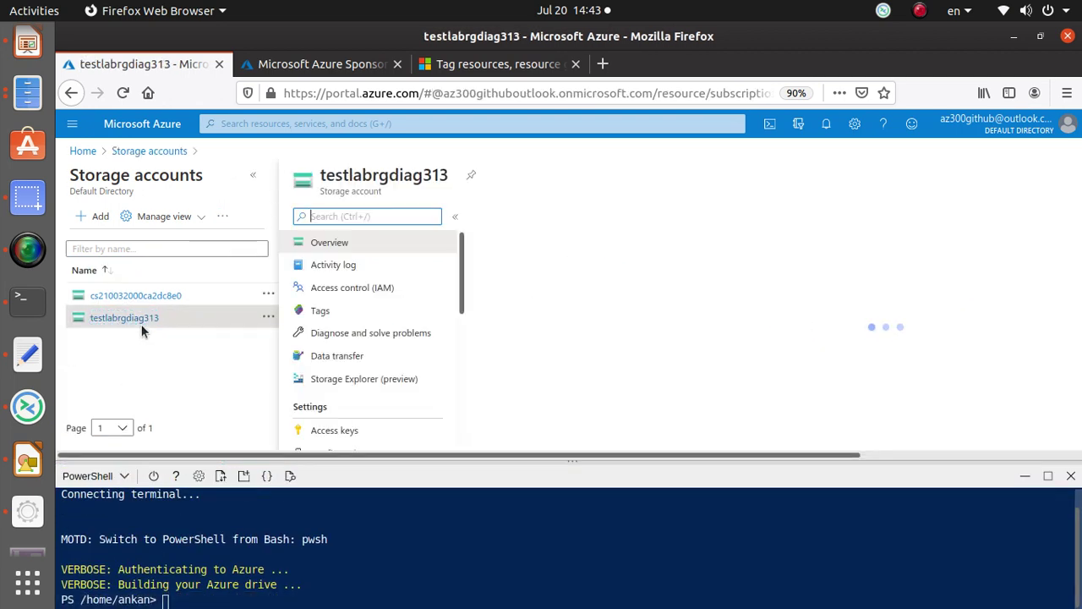
Step: Open the Tags page of testlabrgdiag313 to inspect the storage account's existing tags
{"action": "scroll", "coordinate": [377, 280], "scroll_direction": "down", "scroll_amount": 1}
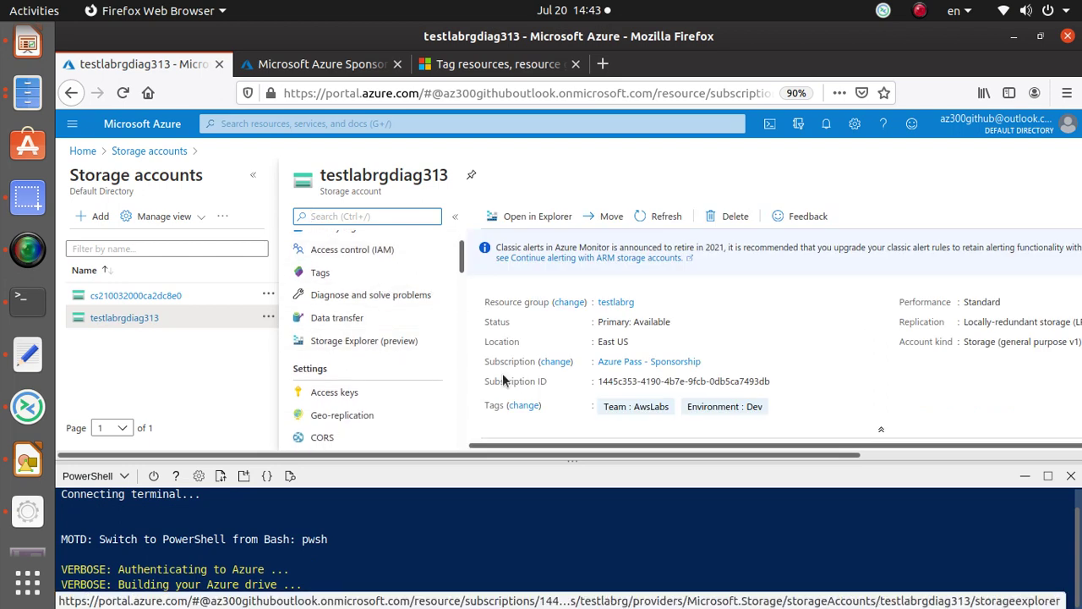
{"action": "scroll", "coordinate": [405, 340], "scroll_direction": "up", "scroll_amount": 1}
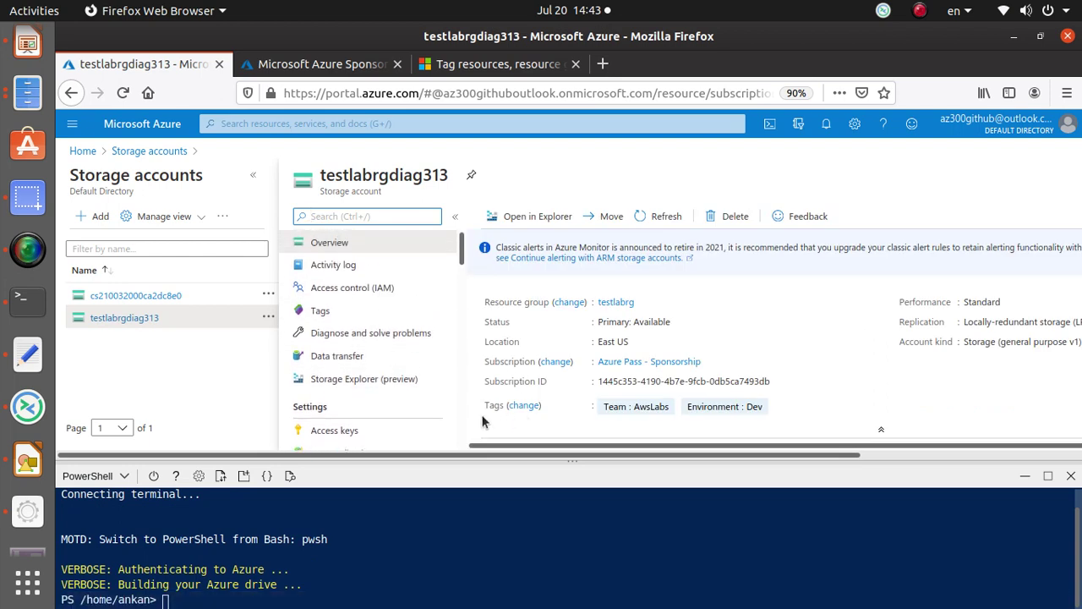
{"action": "left_click", "coordinate": [326, 311]}
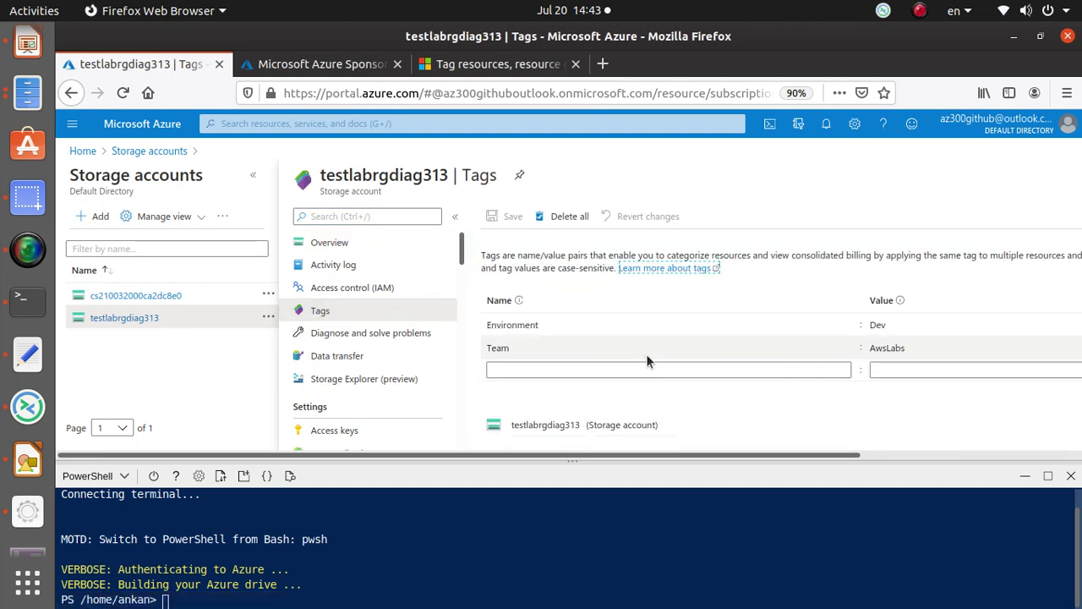
Step: Delete the Environment and Team tags from the testlabrgdiag313 storage account and save the tag changes
{"action": "left_click", "coordinate": [561, 369]}
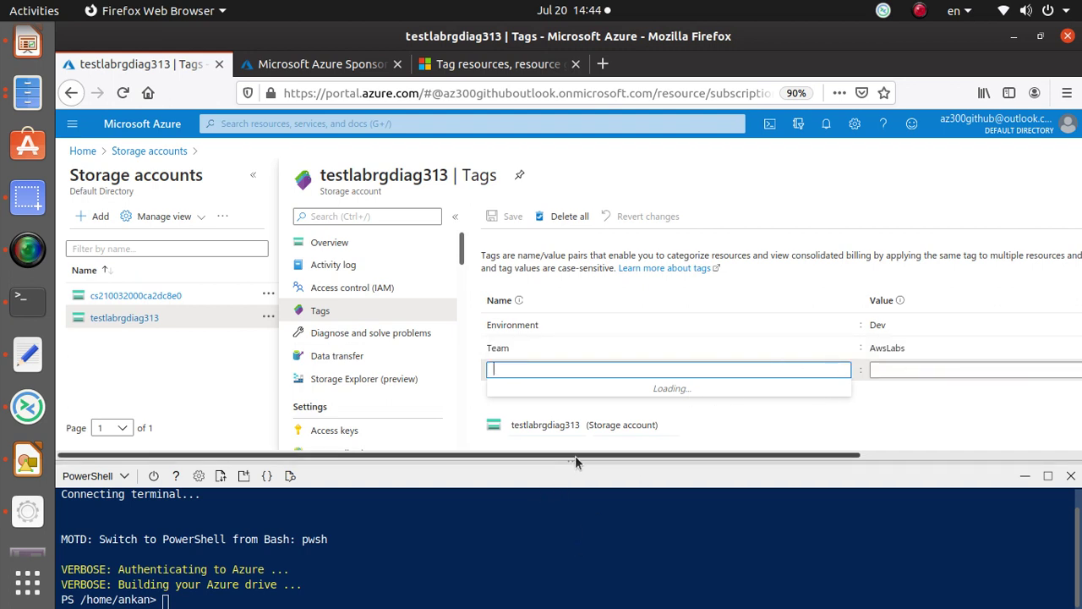
{"action": "left_click_drag", "start_coordinate": [575, 461], "coordinate": [857, 483]}
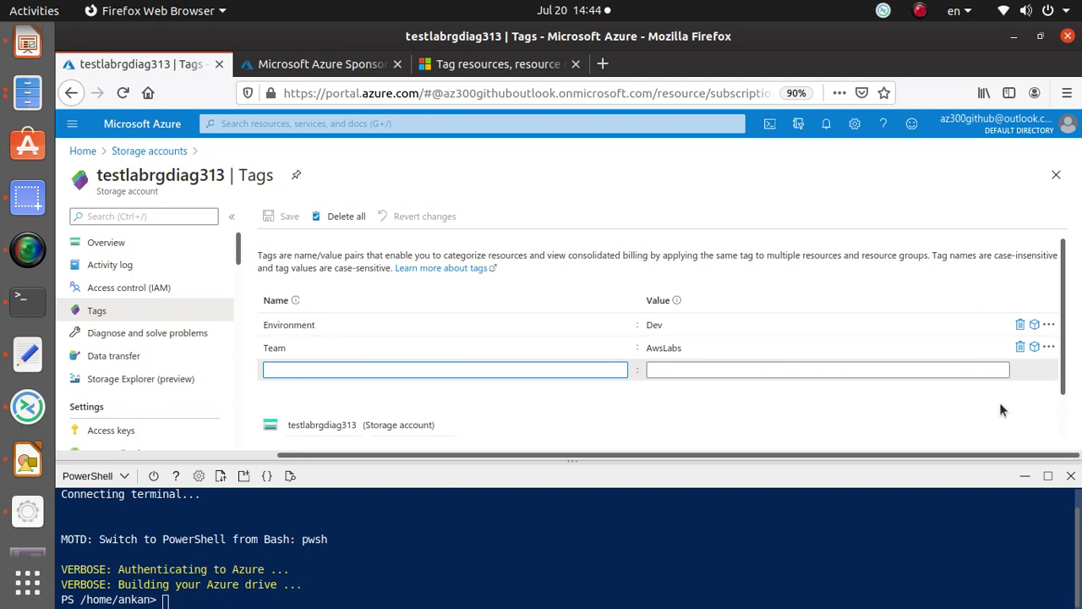
{"action": "left_click", "coordinate": [1021, 326]}
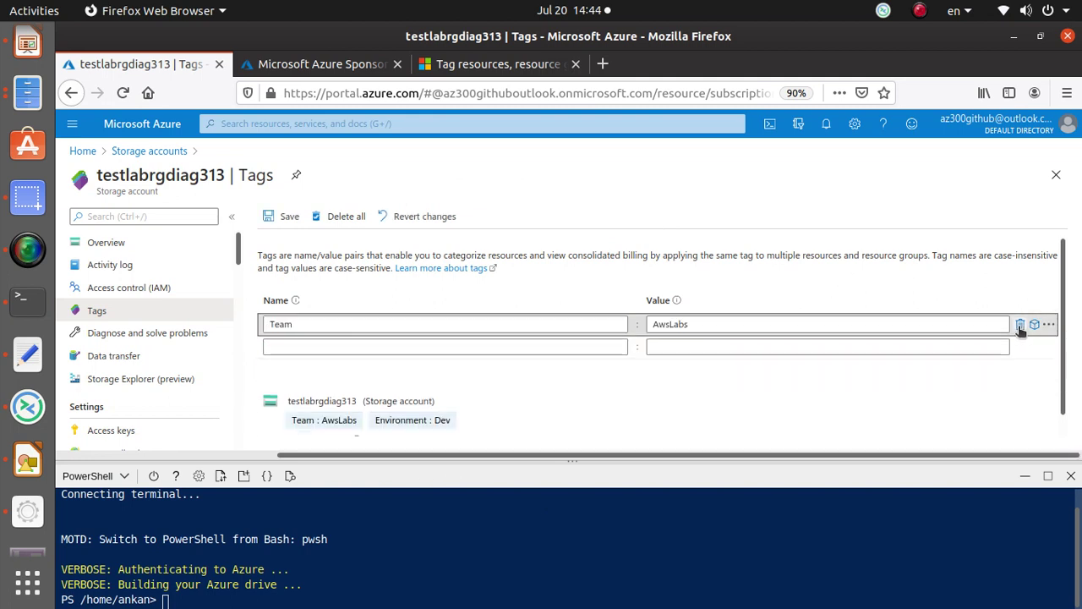
{"action": "left_click", "coordinate": [1020, 326]}
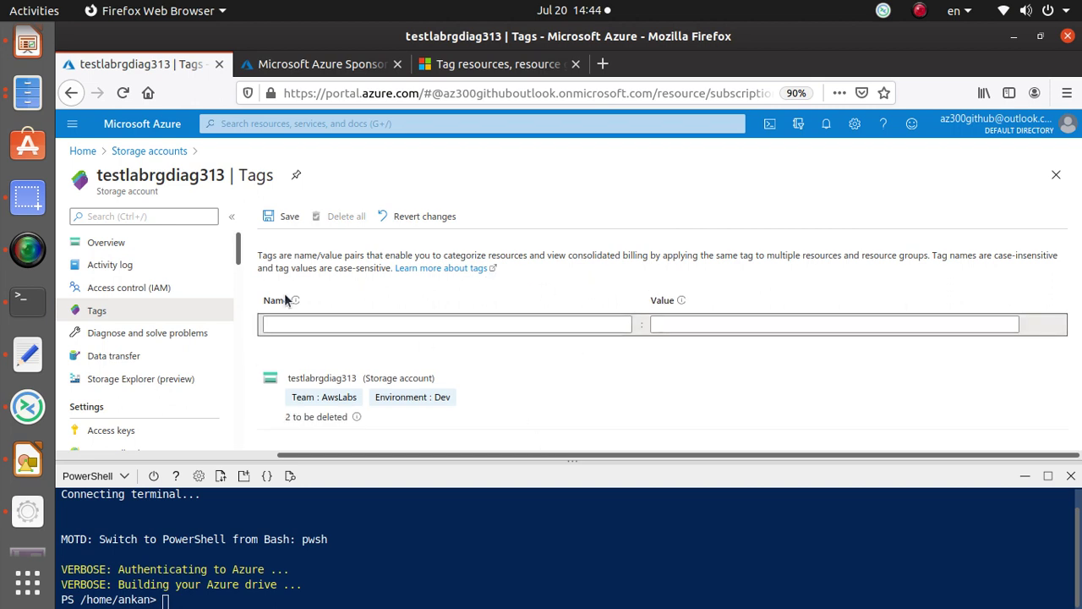
{"action": "left_click", "coordinate": [279, 219]}
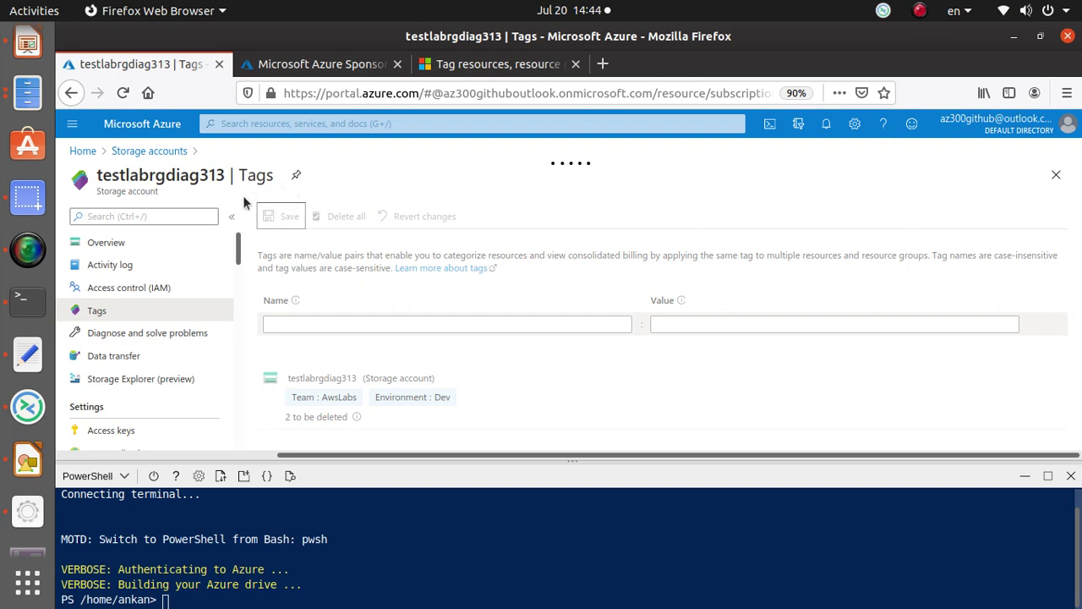
{"action": "left_click", "coordinate": [28, 254]}
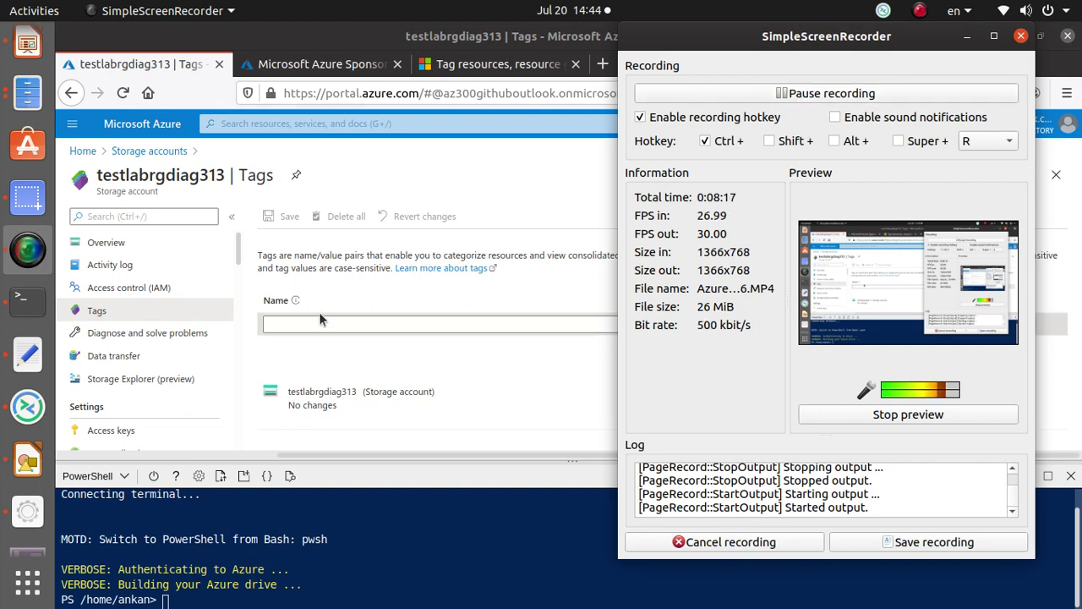
{"action": "left_click", "coordinate": [478, 168]}
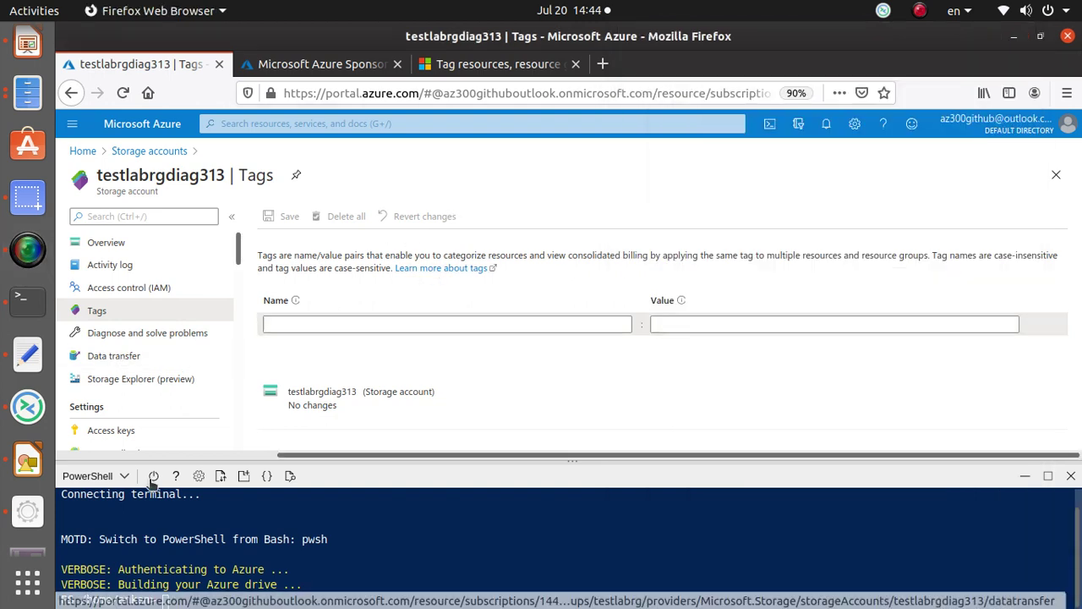
Step: Refresh the testlabrgdiag313 overview to check its tags, and shrink the Cloud Shell pane to show more of the page
{"action": "left_click", "coordinate": [108, 244]}
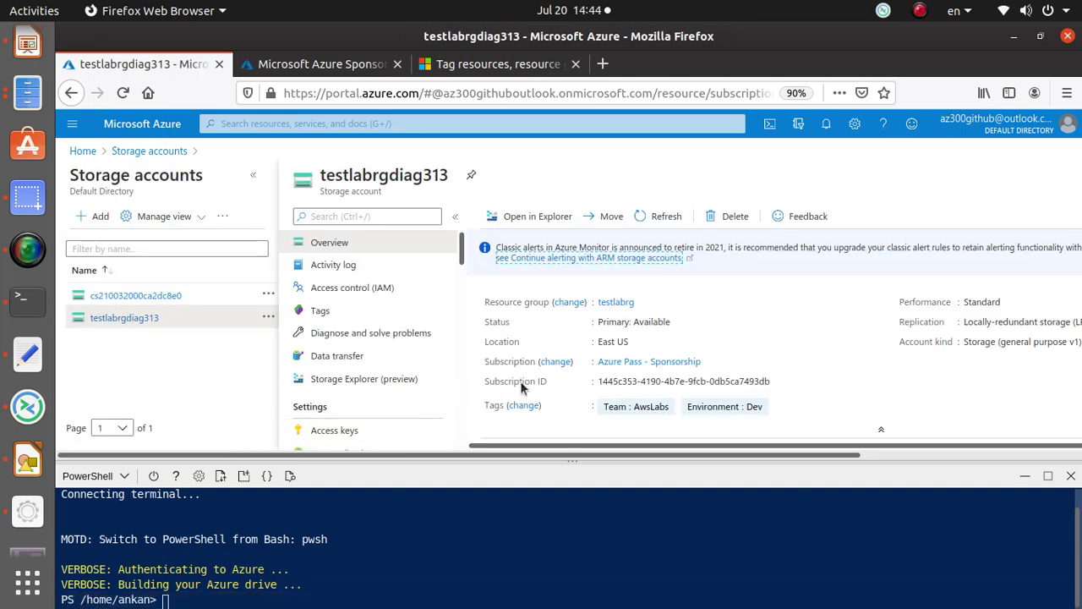
{"action": "left_click", "coordinate": [661, 219]}
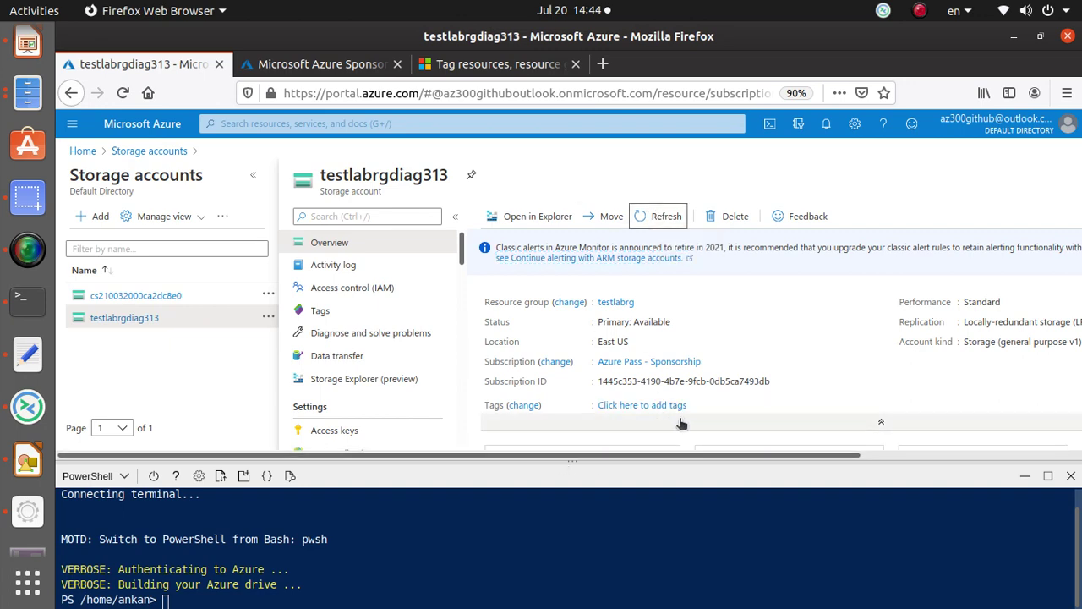
{"action": "left_click", "coordinate": [609, 471]}
{"action": "left_click_drag", "start_coordinate": [608, 471], "coordinate": [549, 518]}
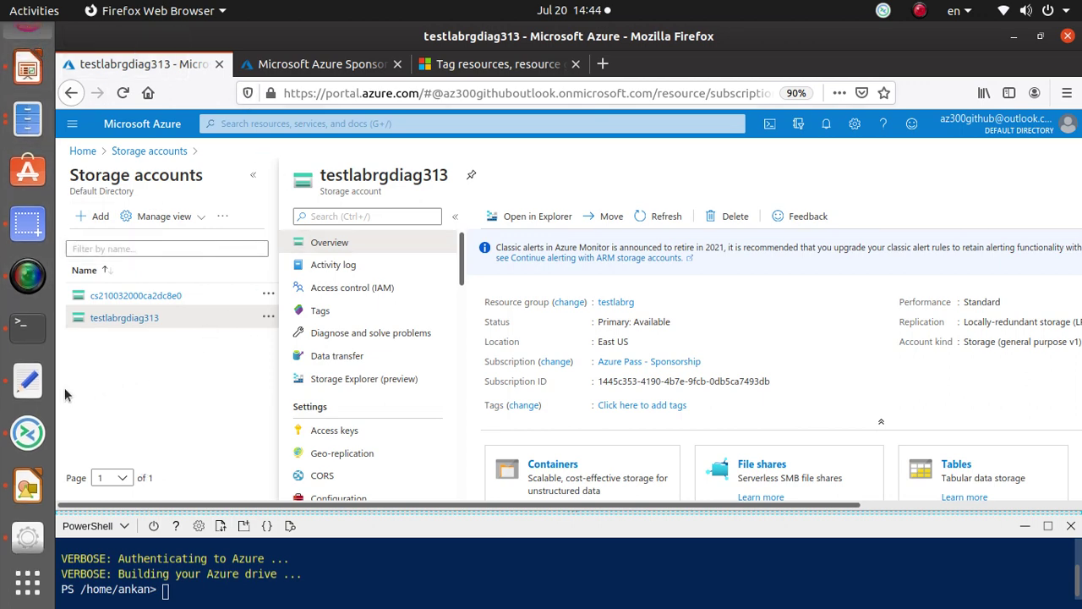
Step: Copy $tags = @{"Dept"="AzureLabs"; "Status"="Test"} from the text editor notes, run it in Cloud Shell, and highlight Dept and Status
{"action": "left_click", "coordinate": [34, 385]}
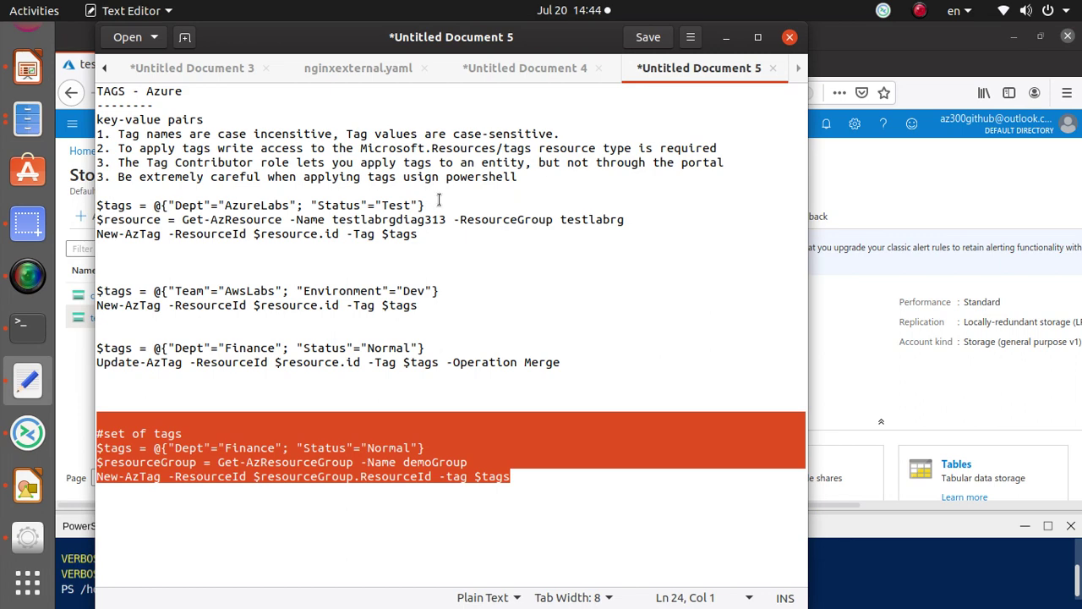
{"action": "left_click_drag", "start_coordinate": [182, 204], "coordinate": [95, 205]}
{"action": "double_click", "coordinate": [249, 205]}
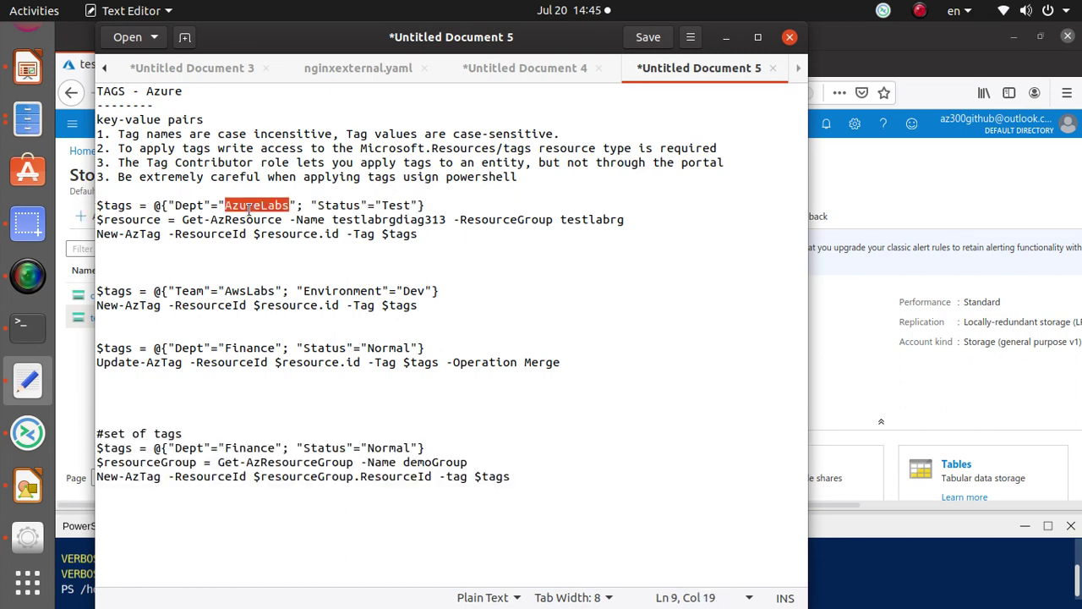
{"action": "triple_click", "coordinate": [249, 204]}
{"action": "right_click", "coordinate": [257, 210]}
{"action": "left_click", "coordinate": [328, 284]}
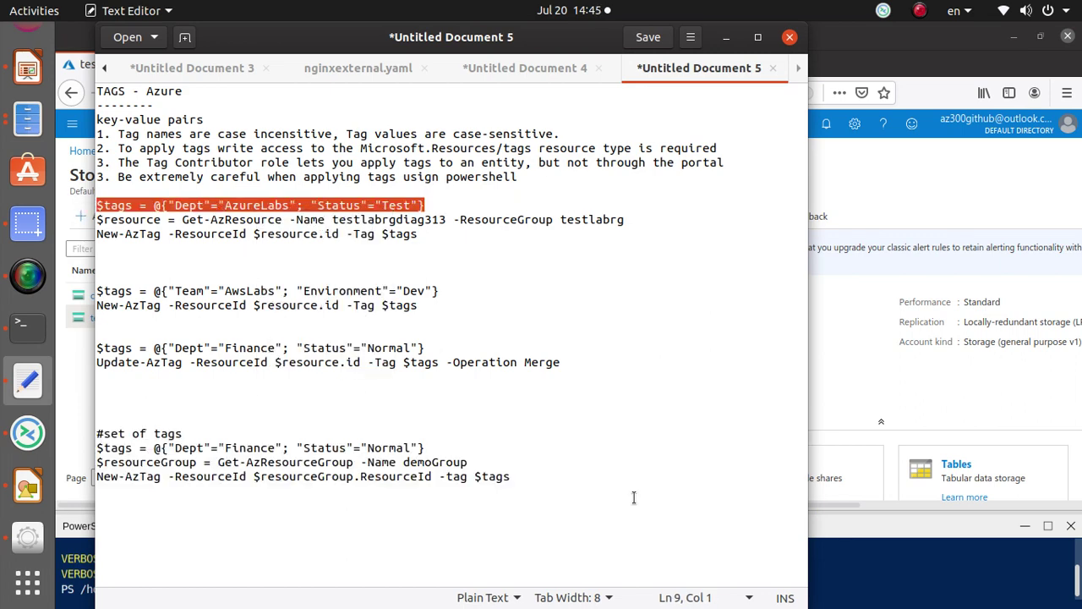
{"action": "key", "text": "alt+Tab"}
{"action": "right_click", "coordinate": [553, 570]}
{"action": "left_click", "coordinate": [640, 464]}
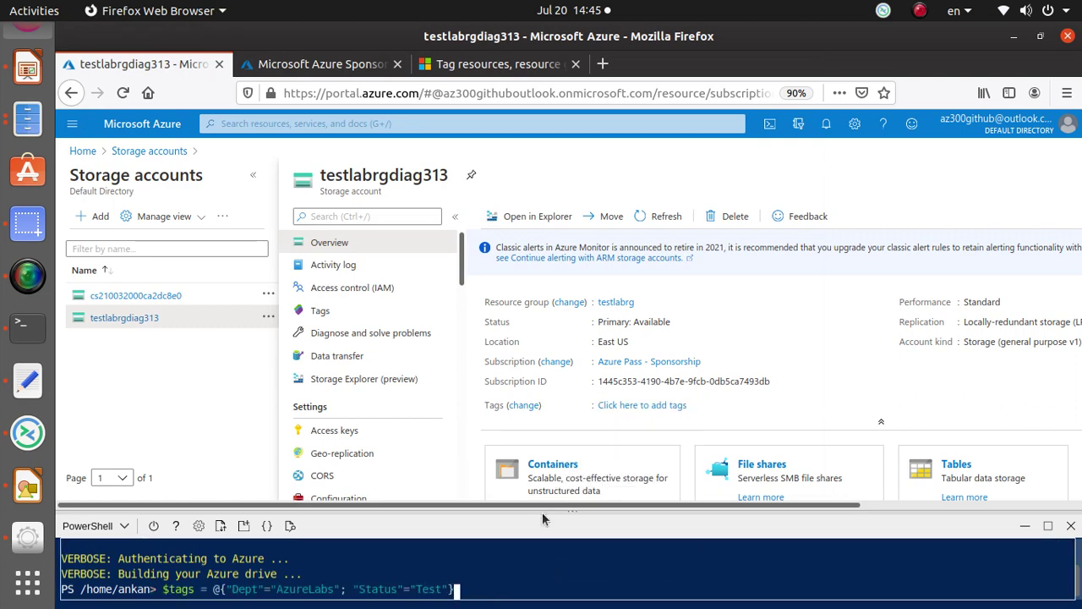
{"action": "key", "text": "Return"}
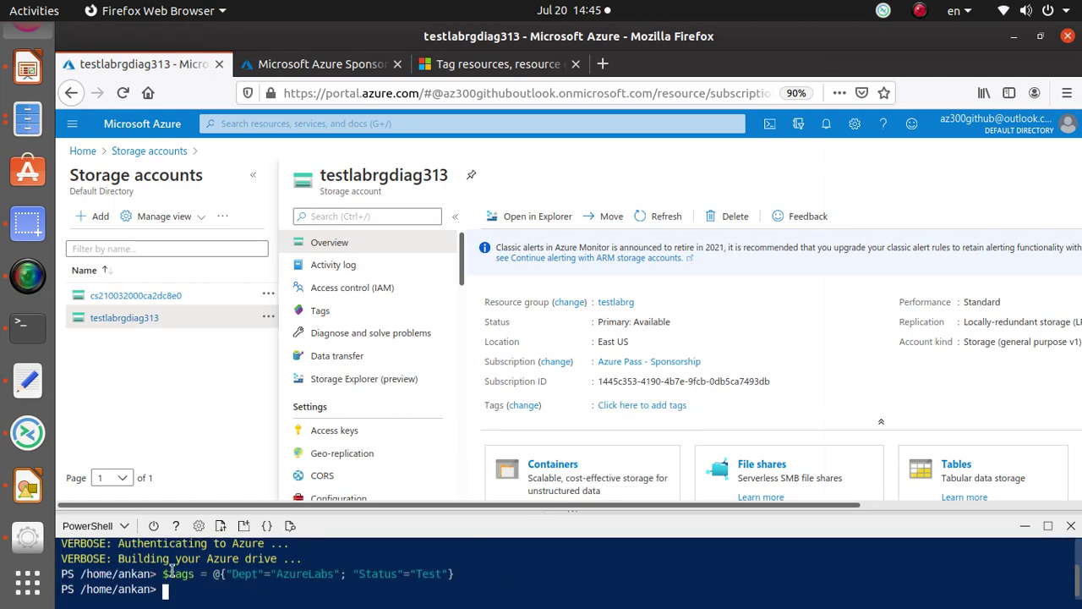
{"action": "left_click_drag", "start_coordinate": [232, 572], "coordinate": [264, 573]}
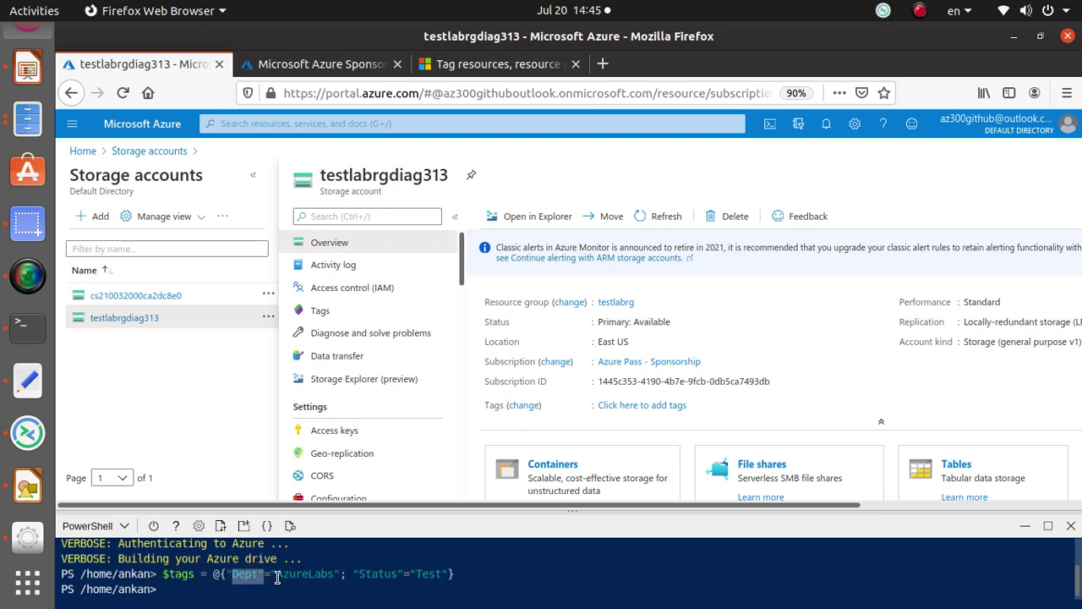
{"action": "left_click_drag", "start_coordinate": [359, 574], "coordinate": [398, 573]}
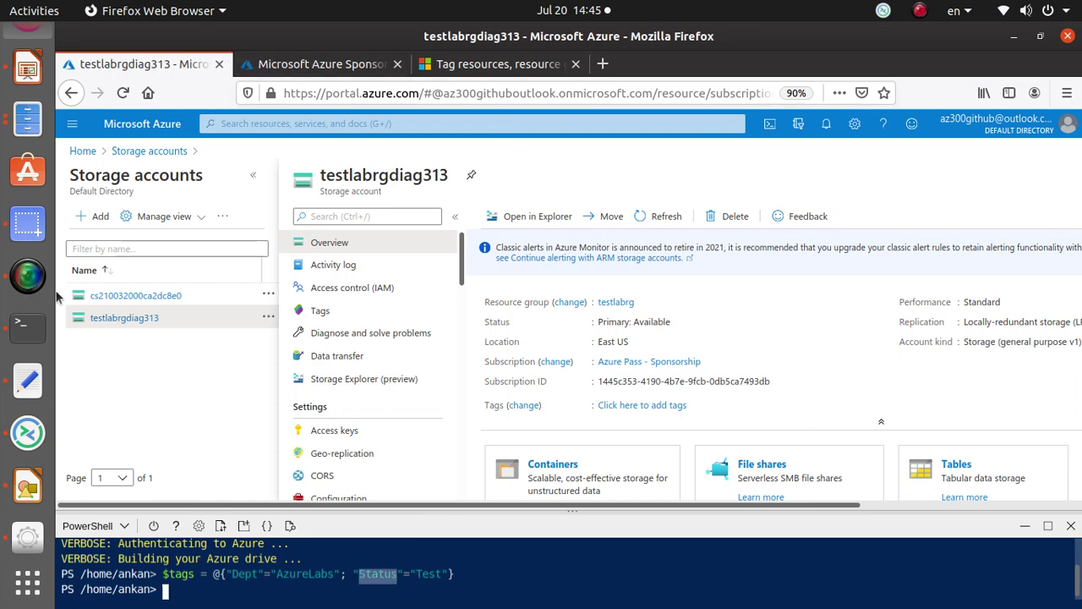
Step: Copy $resource = Get-AzResource -Name testlabrgdiag313 -ResourceGroup testlabrg from the text editor notes to the Cloud Shell prompt in Firefox
{"action": "left_click", "coordinate": [27, 380]}
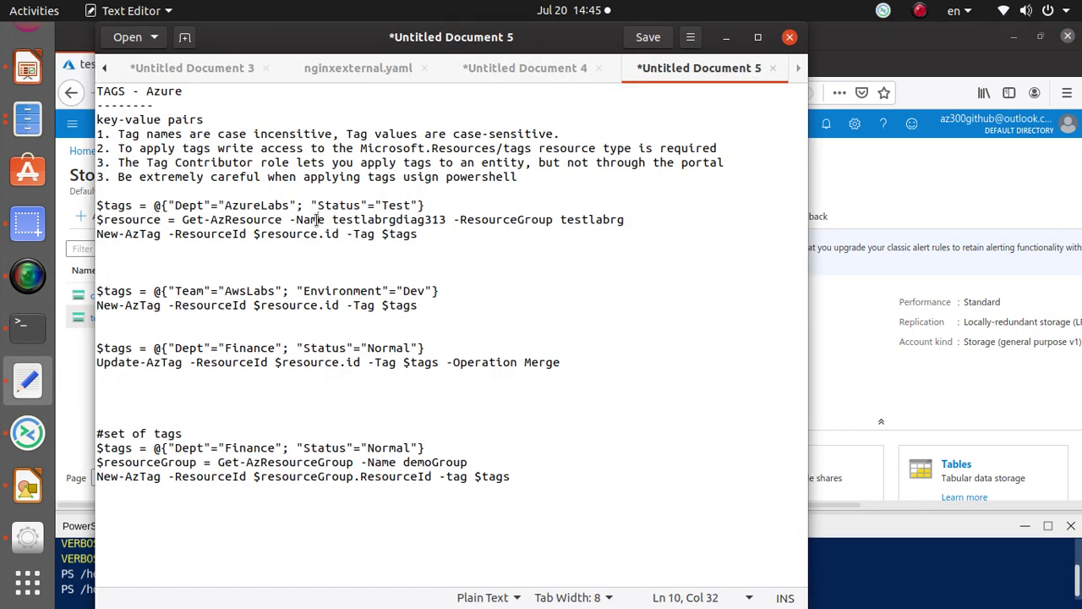
{"action": "triple_click", "coordinate": [318, 219]}
{"action": "right_click", "coordinate": [318, 222]}
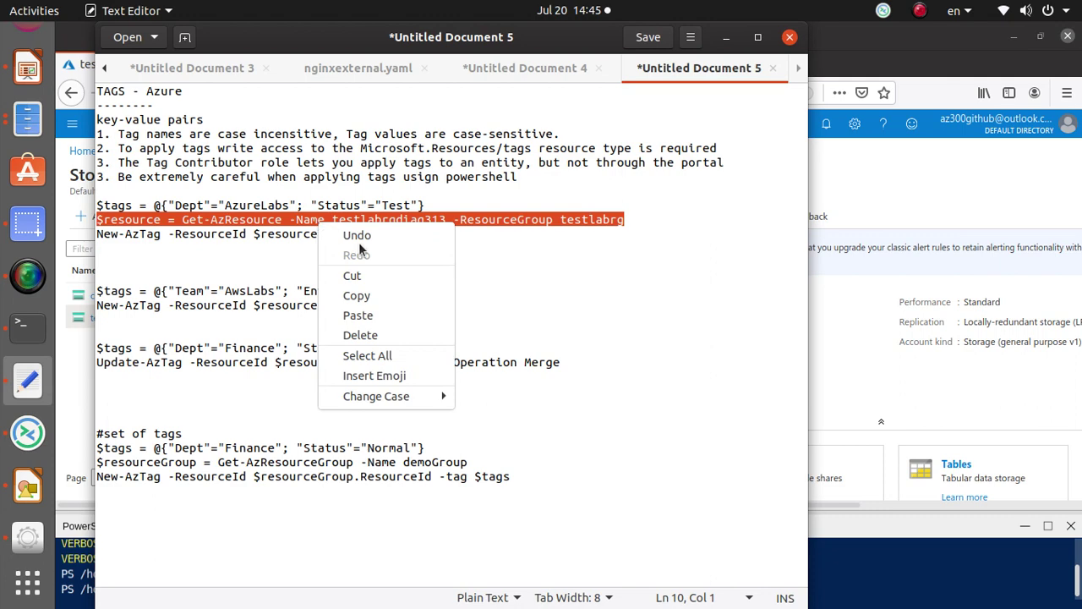
{"action": "left_click", "coordinate": [359, 296]}
{"action": "left_click", "coordinate": [858, 562]}
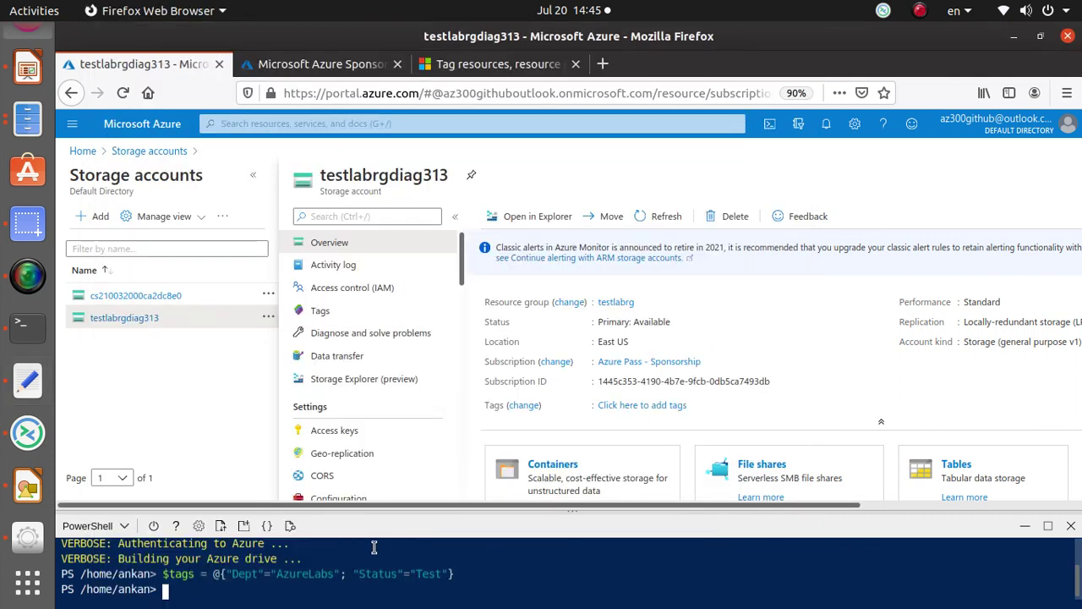
{"action": "right_click", "coordinate": [360, 603]}
{"action": "left_click", "coordinate": [262, 589]}
{"action": "right_click", "coordinate": [252, 590]}
{"action": "left_click", "coordinate": [350, 474]}
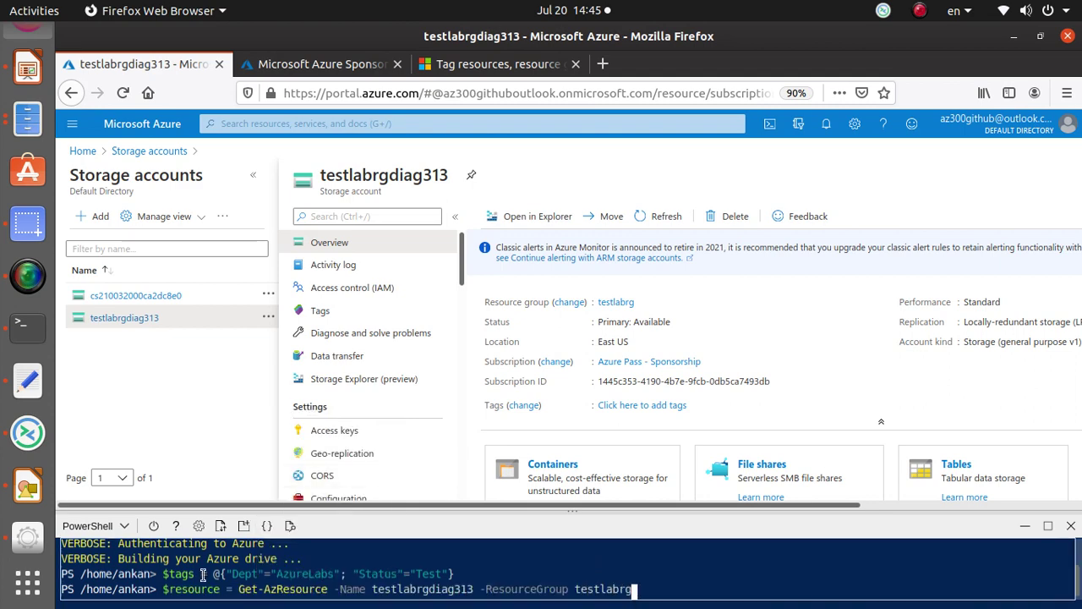
Step: Compare the name in the Get-AzResource command with the storage account's title, highlighting both, and run the command
{"action": "left_click_drag", "start_coordinate": [239, 589], "coordinate": [323, 591]}
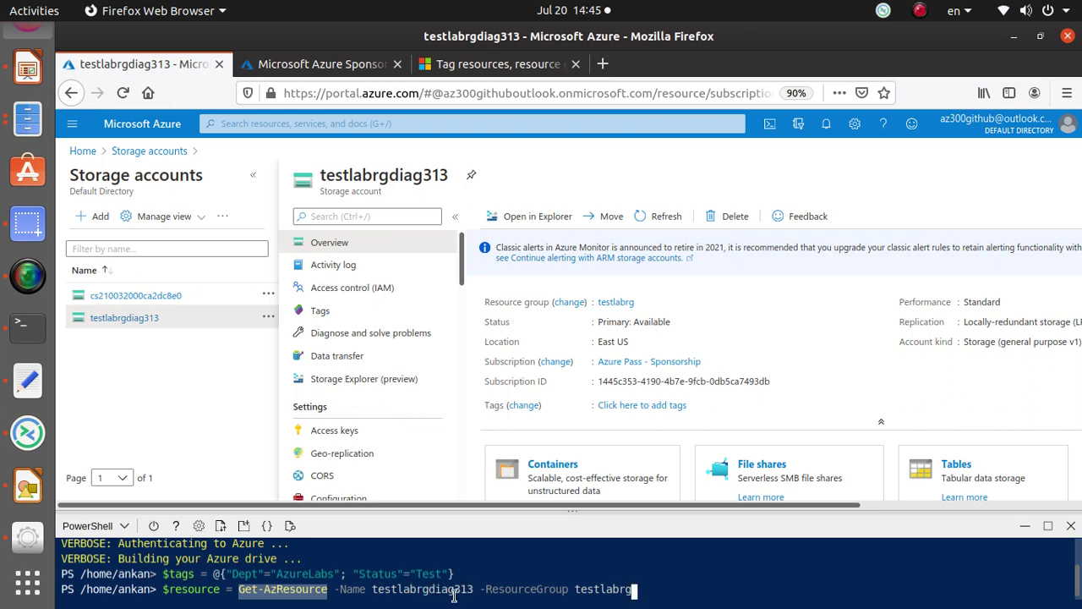
{"action": "left_click_drag", "start_coordinate": [470, 592], "coordinate": [416, 592]}
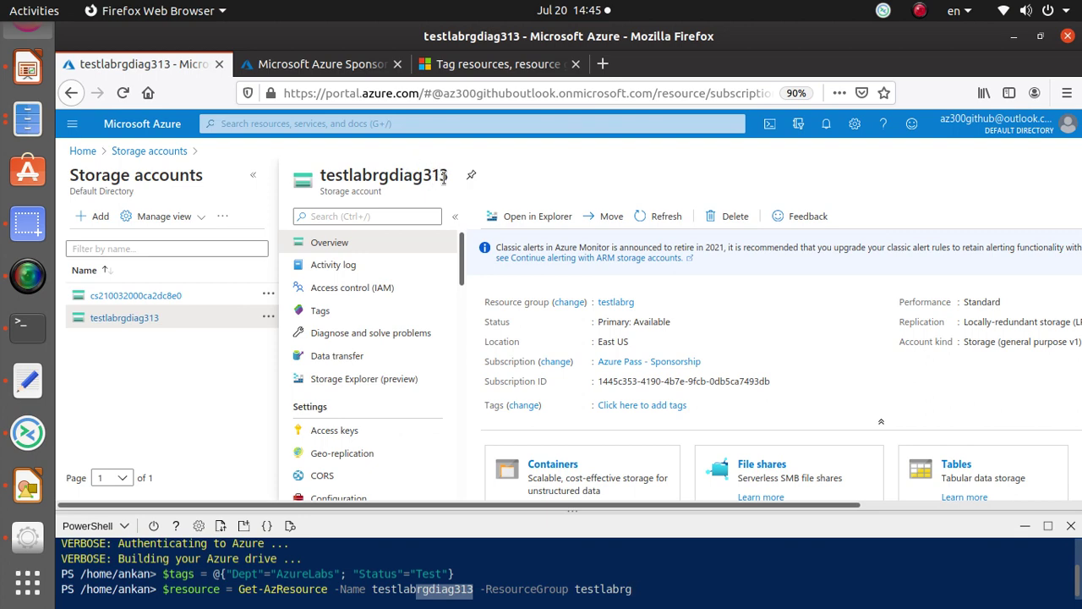
{"action": "left_click_drag", "start_coordinate": [447, 176], "coordinate": [319, 176]}
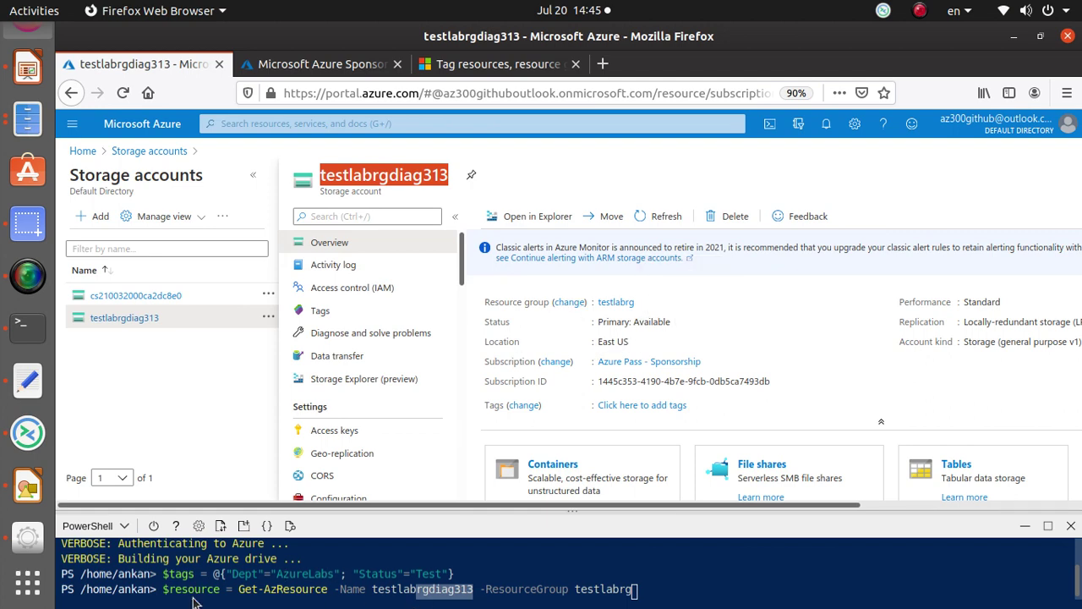
{"action": "left_click", "coordinate": [665, 594]}
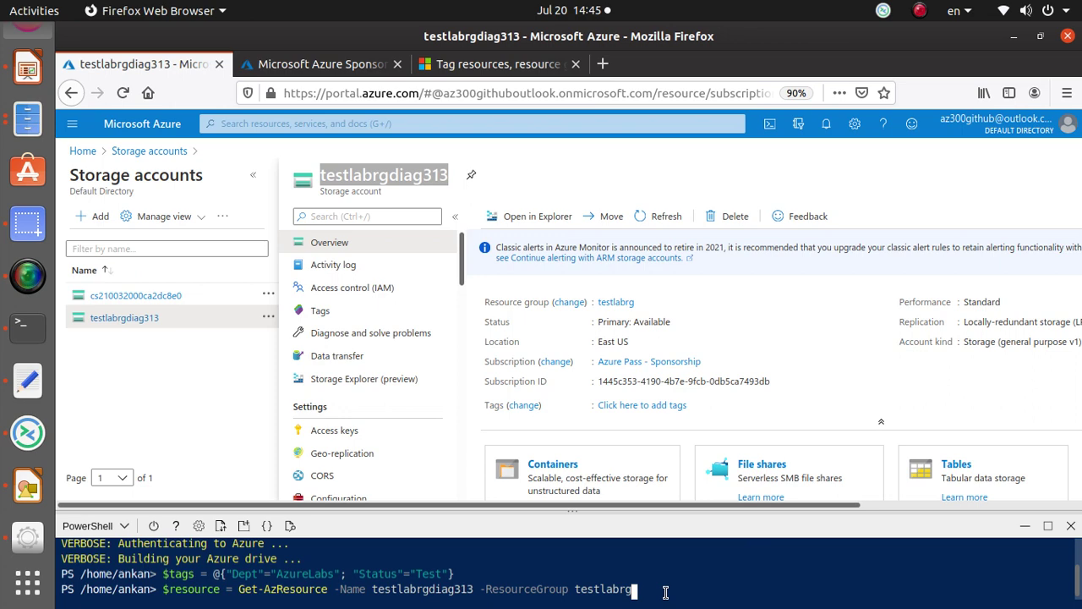
{"action": "key", "text": "Return"}
{"action": "key", "text": "Return"}
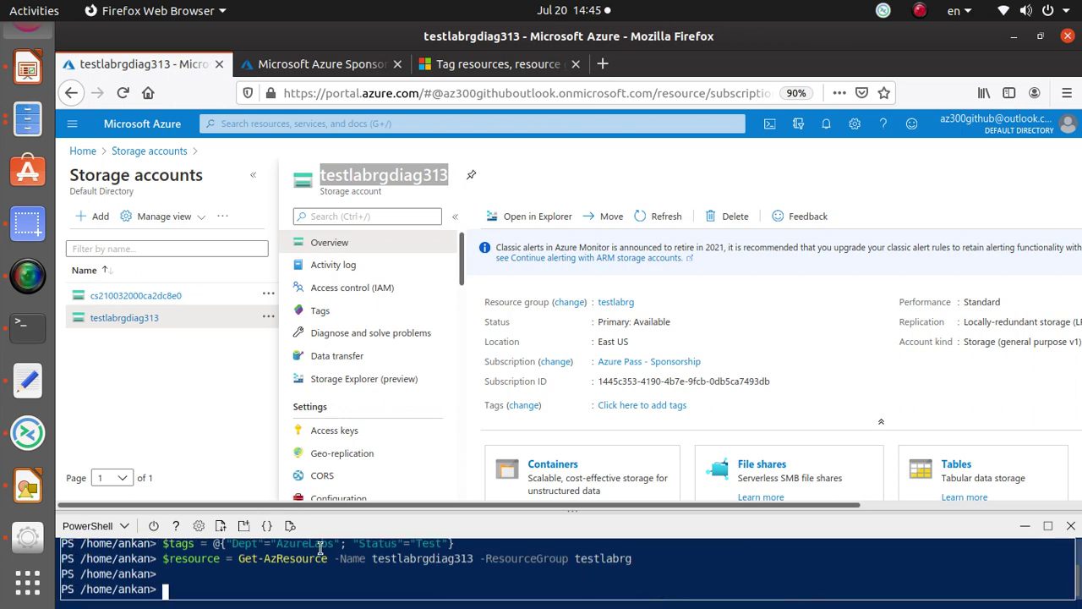
Step: Copy the first New-AzTag -ResourceId $resource.id -Tag $tags line from the text editor notes to the Cloud Shell prompt in Firefox
{"action": "left_click", "coordinate": [339, 66]}
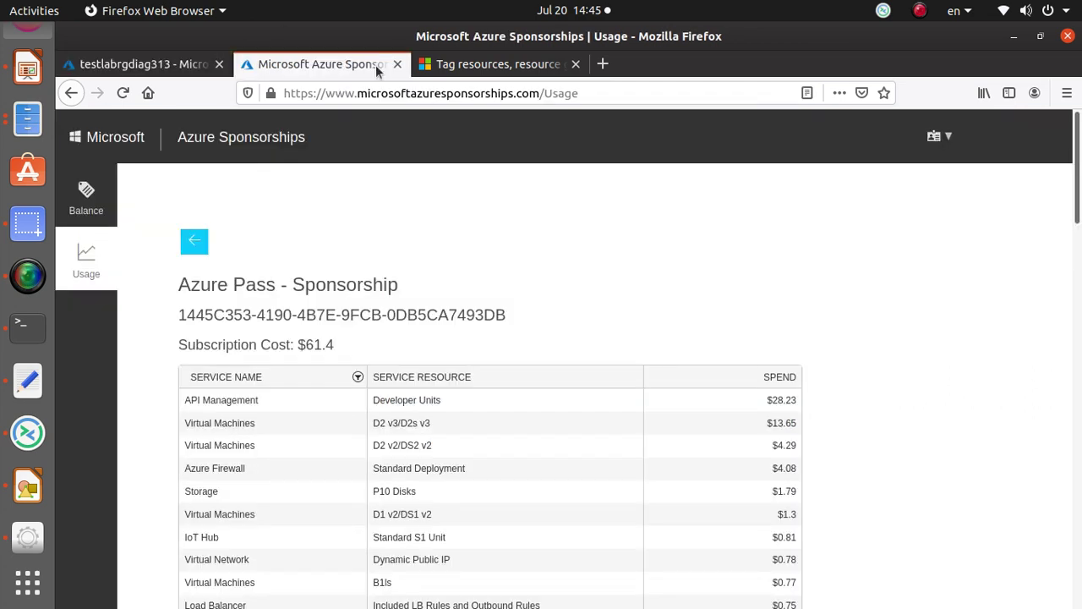
{"action": "left_click", "coordinate": [478, 66]}
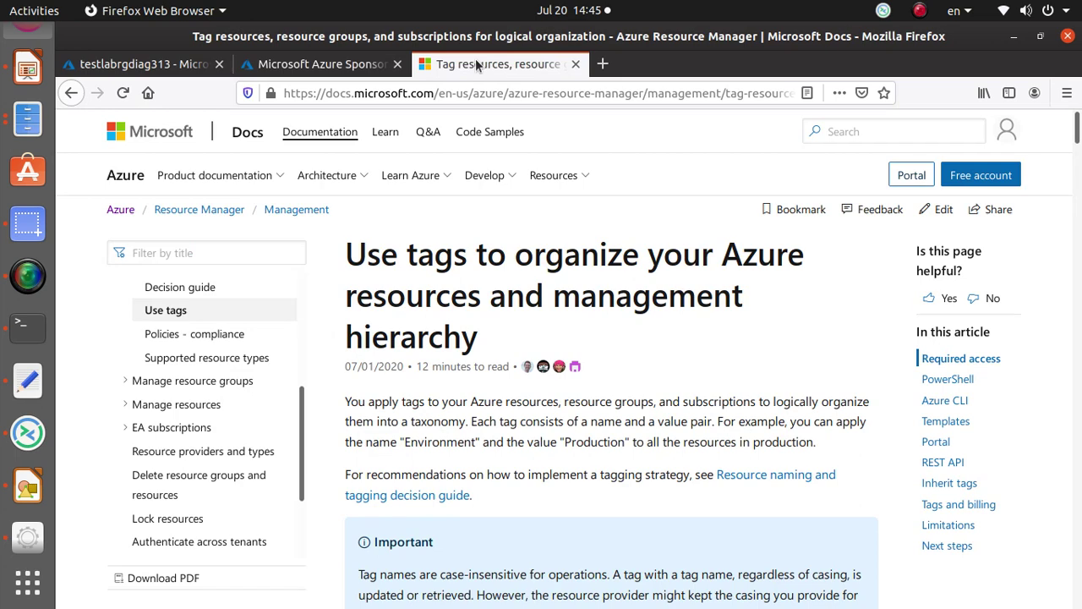
{"action": "left_click", "coordinate": [27, 380]}
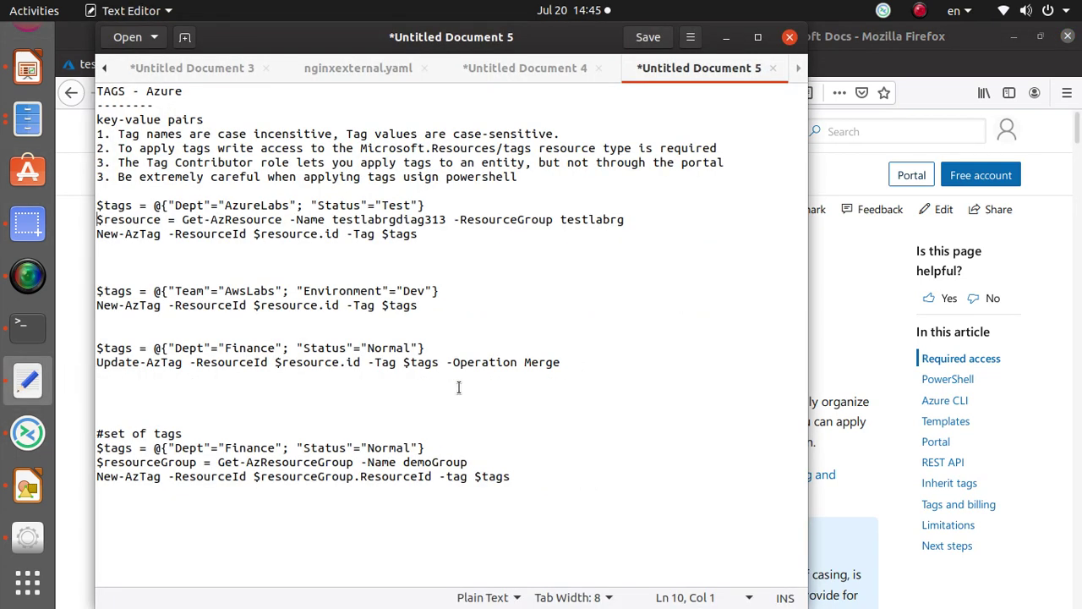
{"action": "triple_click", "coordinate": [211, 234]}
{"action": "right_click", "coordinate": [220, 237]}
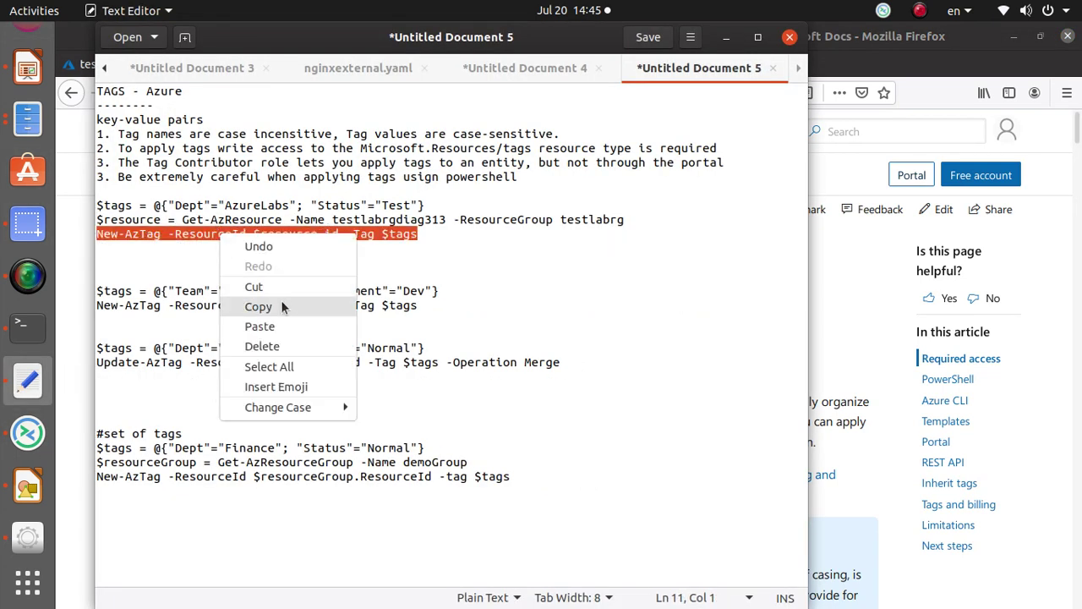
{"action": "left_click", "coordinate": [282, 304]}
{"action": "left_click", "coordinate": [145, 206]}
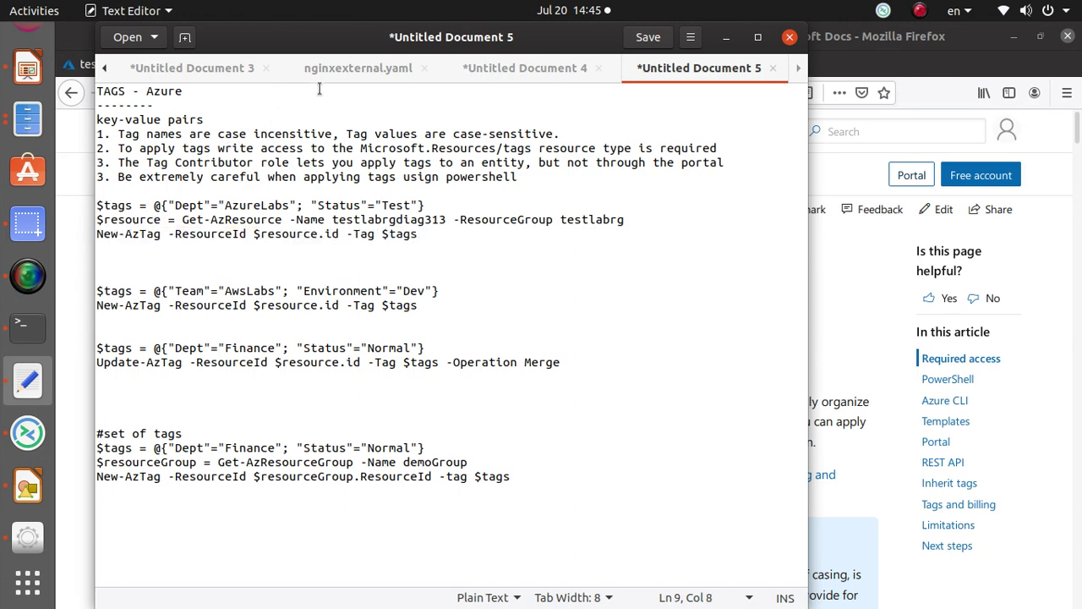
{"action": "left_click", "coordinate": [82, 72]}
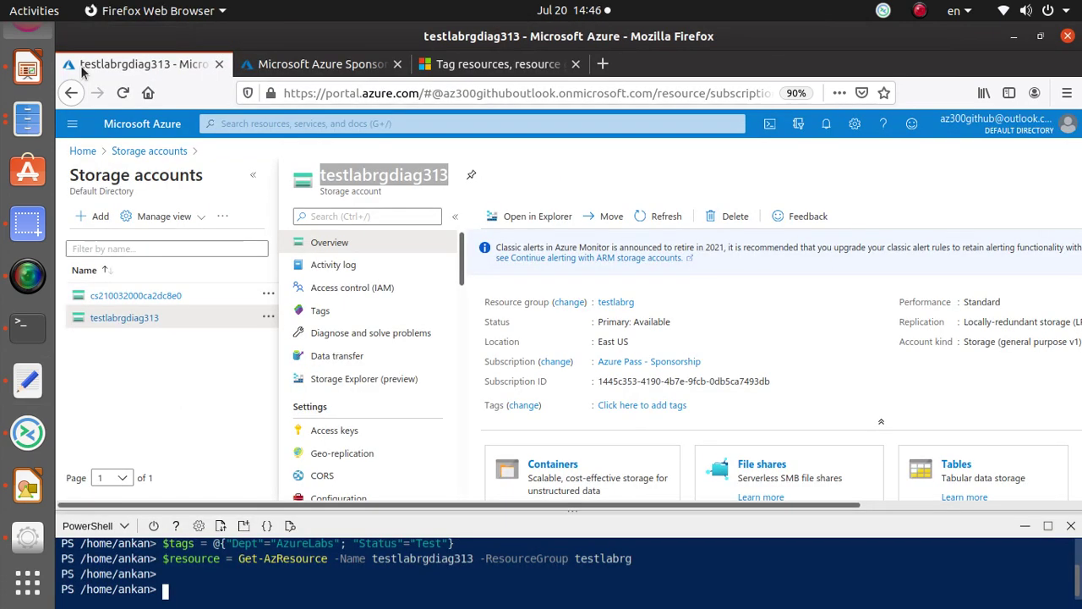
{"action": "right_click", "coordinate": [224, 575]}
{"action": "left_click", "coordinate": [292, 472]}
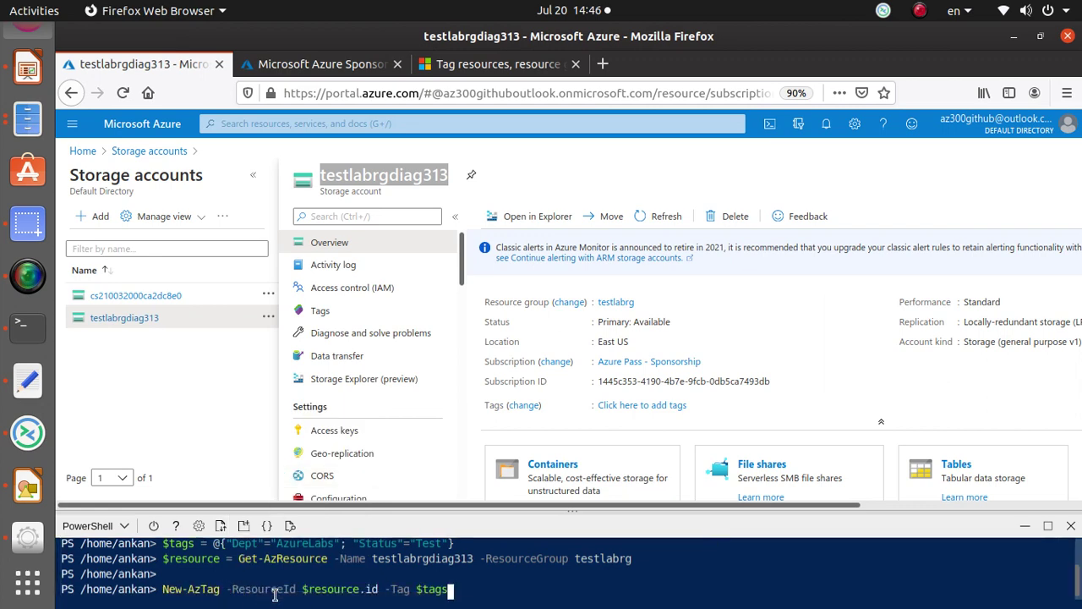
Step: Highlight $resource, $resource.id and -Tag $tags to review them, and run the New-AzTag command
{"action": "left_click_drag", "start_coordinate": [220, 560], "coordinate": [163, 560]}
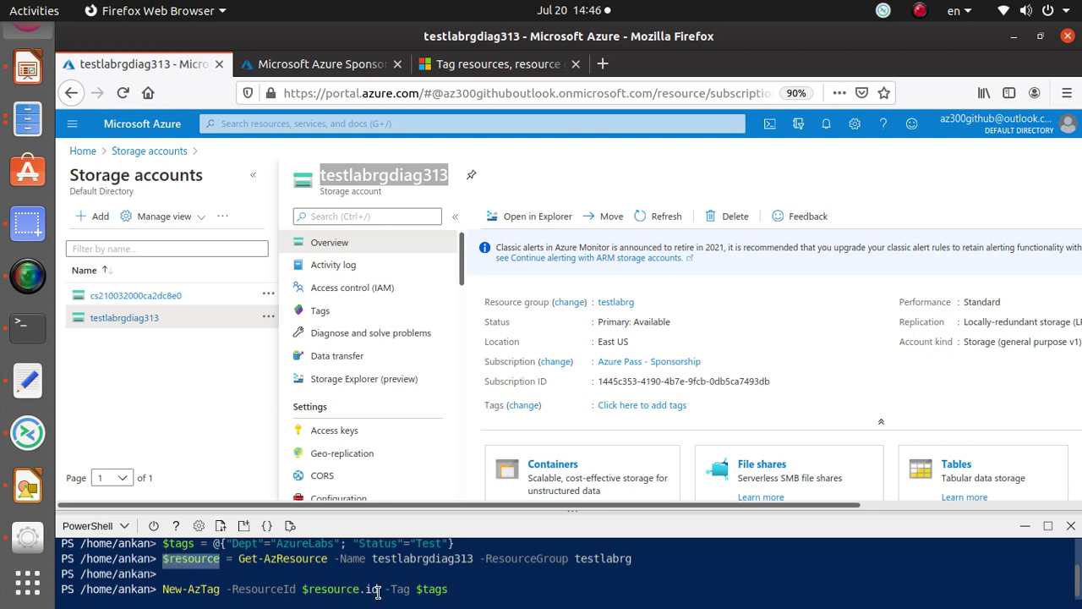
{"action": "left_click_drag", "start_coordinate": [378, 589], "coordinate": [304, 590]}
{"action": "left_click_drag", "start_coordinate": [386, 590], "coordinate": [454, 589]}
{"action": "left_click", "coordinate": [486, 591]}
{"action": "key", "text": "Return"}
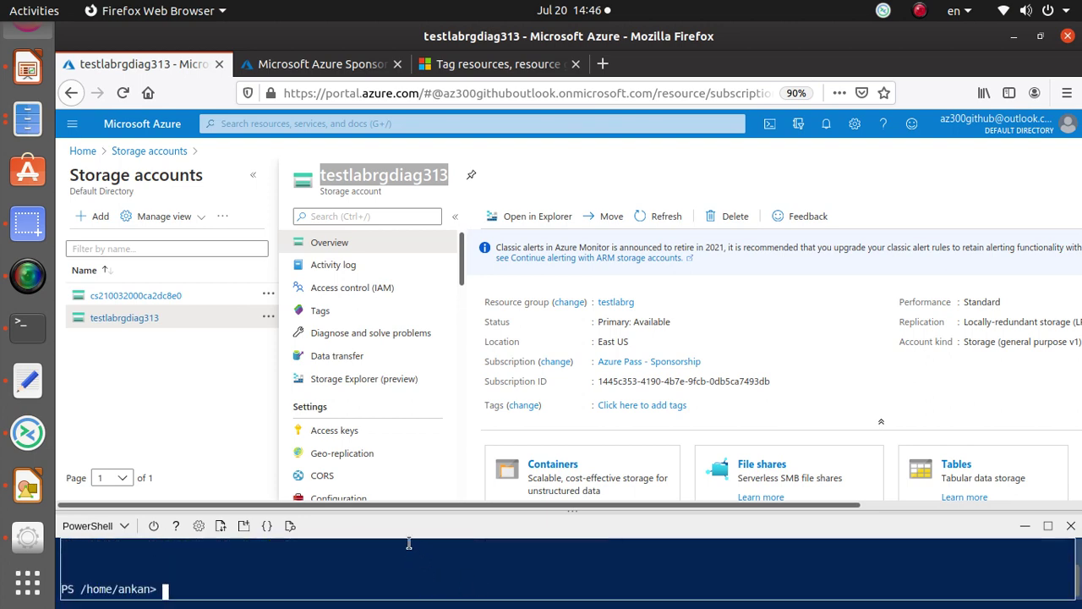
Step: Review the New-AzTag output in an enlarged Cloud Shell pane, and refresh the storage account's overview with the pane reduced again
{"action": "left_click_drag", "start_coordinate": [407, 510], "coordinate": [423, 362]}
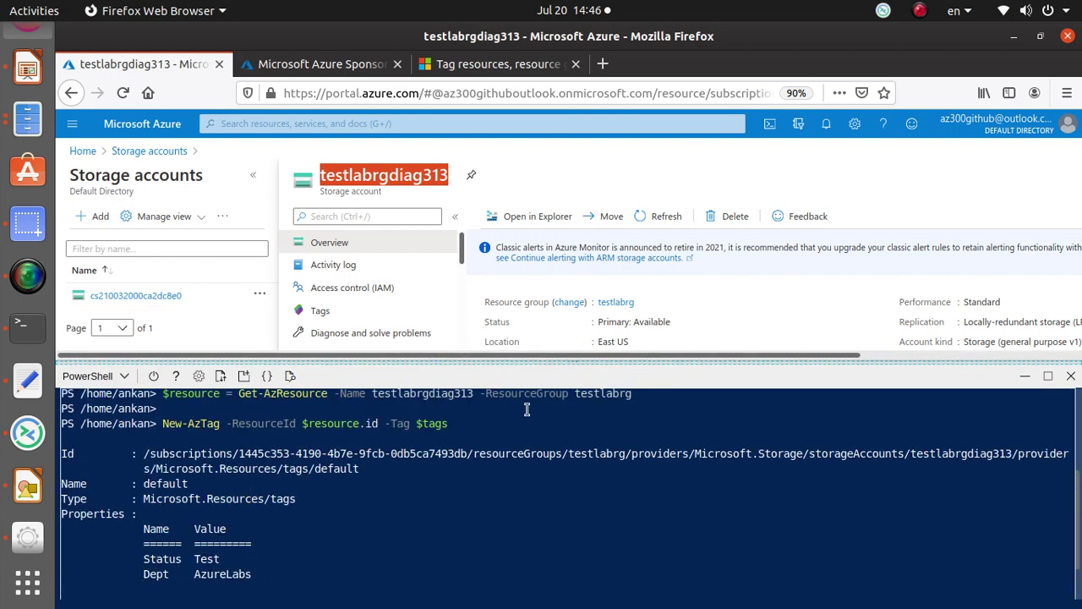
{"action": "left_click_drag", "start_coordinate": [533, 362], "coordinate": [531, 513]}
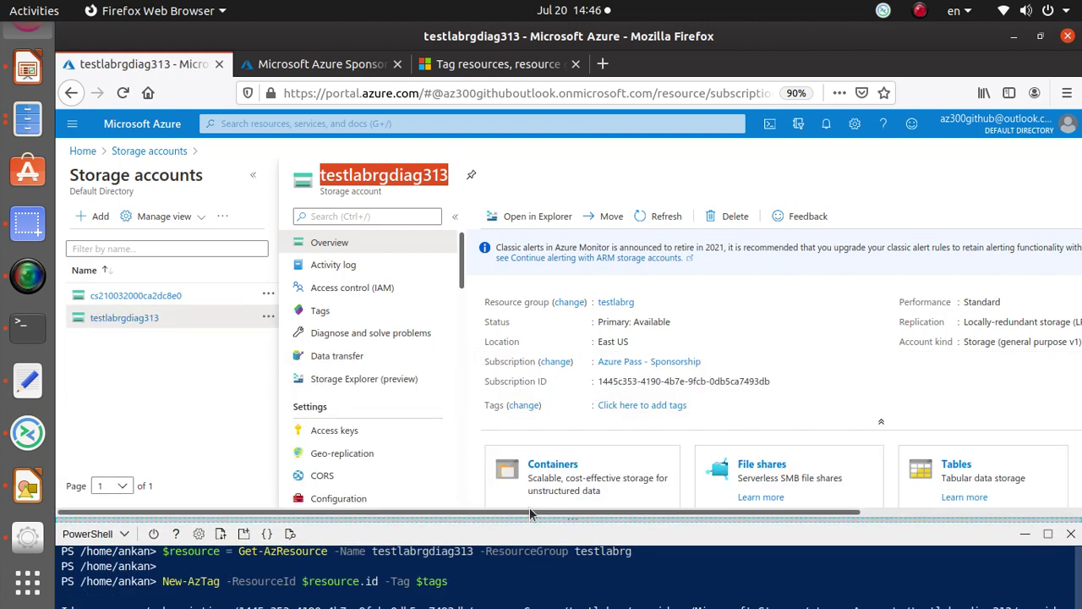
{"action": "left_click", "coordinate": [665, 217]}
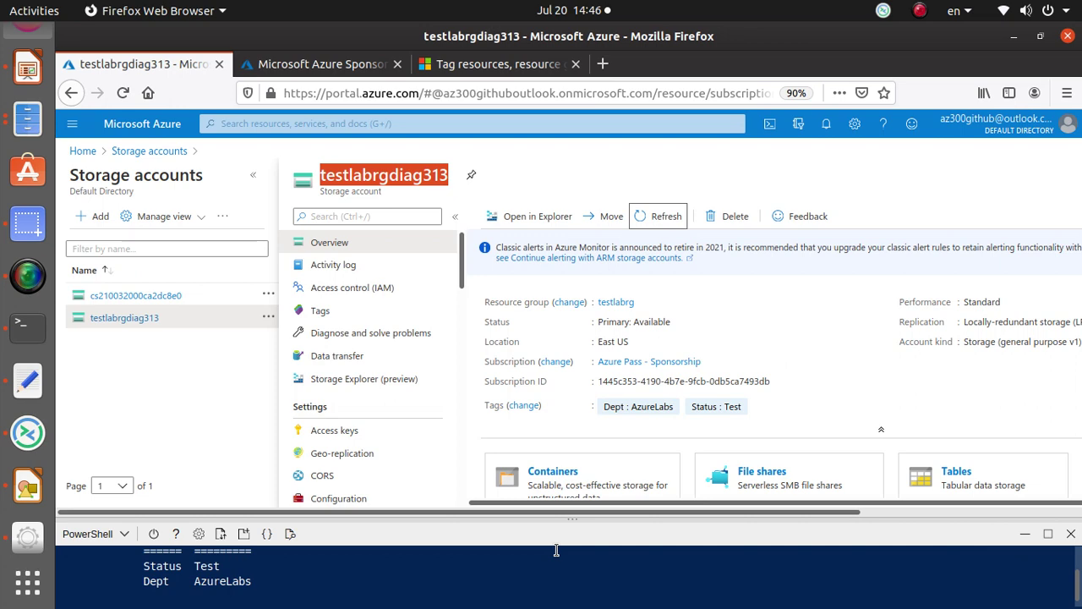
Step: Compare the first $tags line in the text editor notes with the tags on the storage account's overview in Firefox, highlighting the AzureLabs value
{"action": "key", "text": "alt+Tab"}
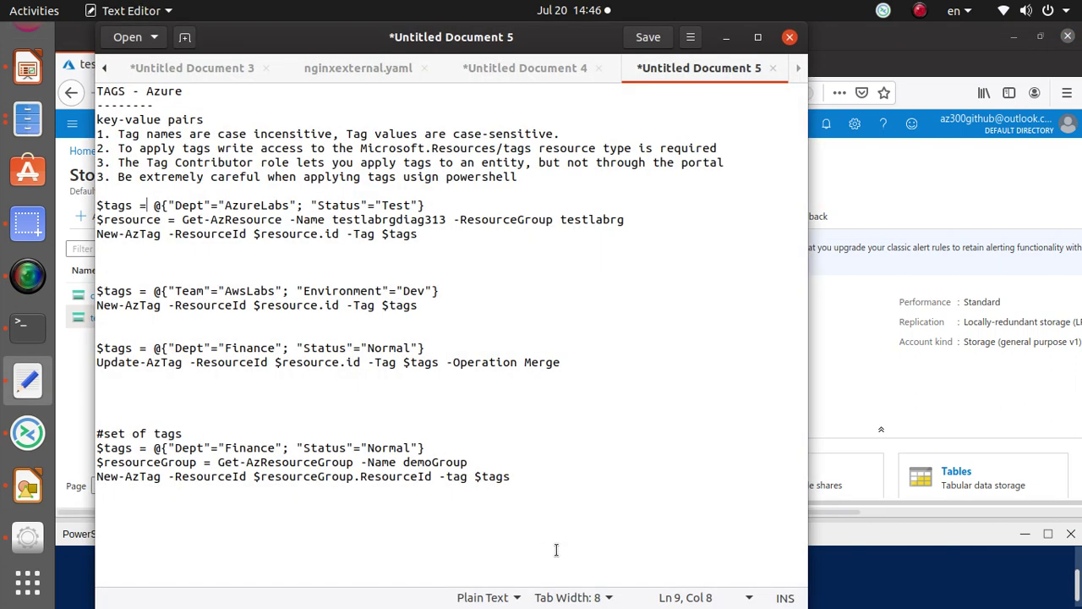
{"action": "key", "text": "alt+Tab"}
{"action": "key", "text": "alt+Tab"}
{"action": "triple_click", "coordinate": [199, 205]}
{"action": "double_click", "coordinate": [252, 204]}
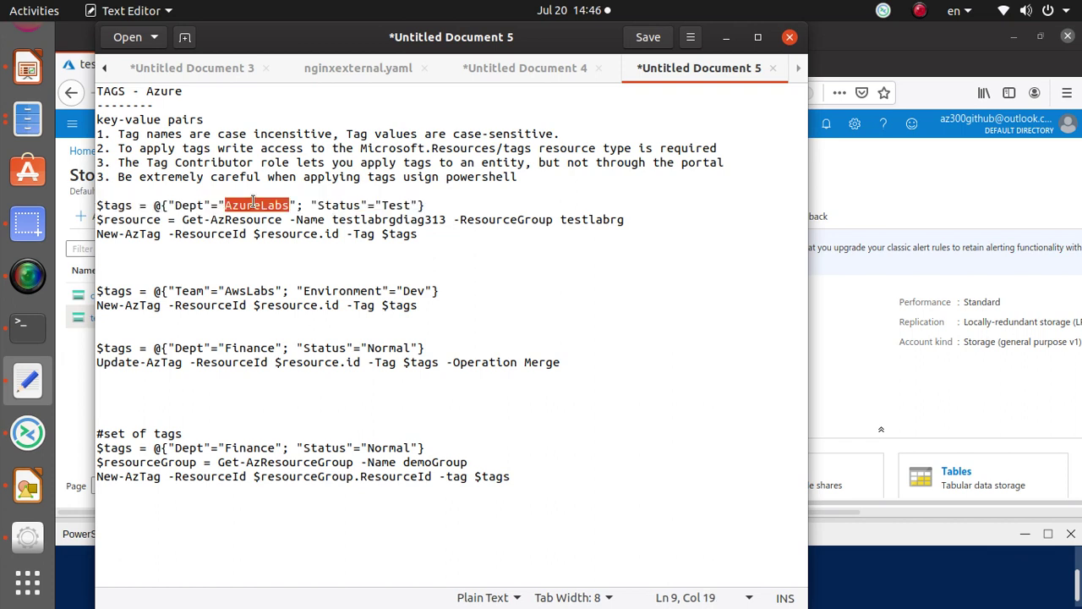
{"action": "triple_click", "coordinate": [351, 203]}
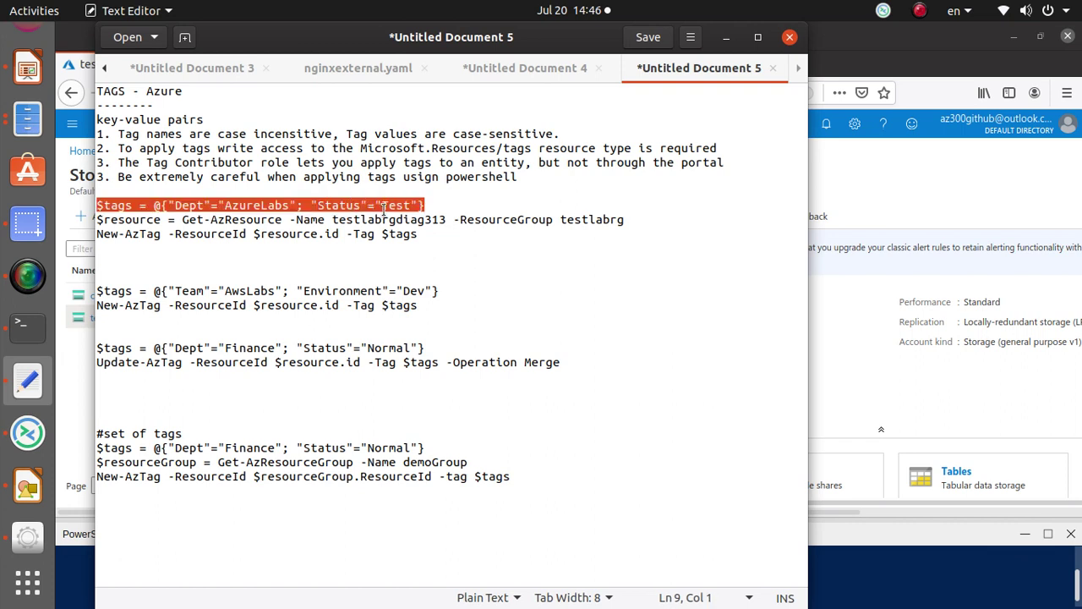
{"action": "left_click", "coordinate": [383, 208]}
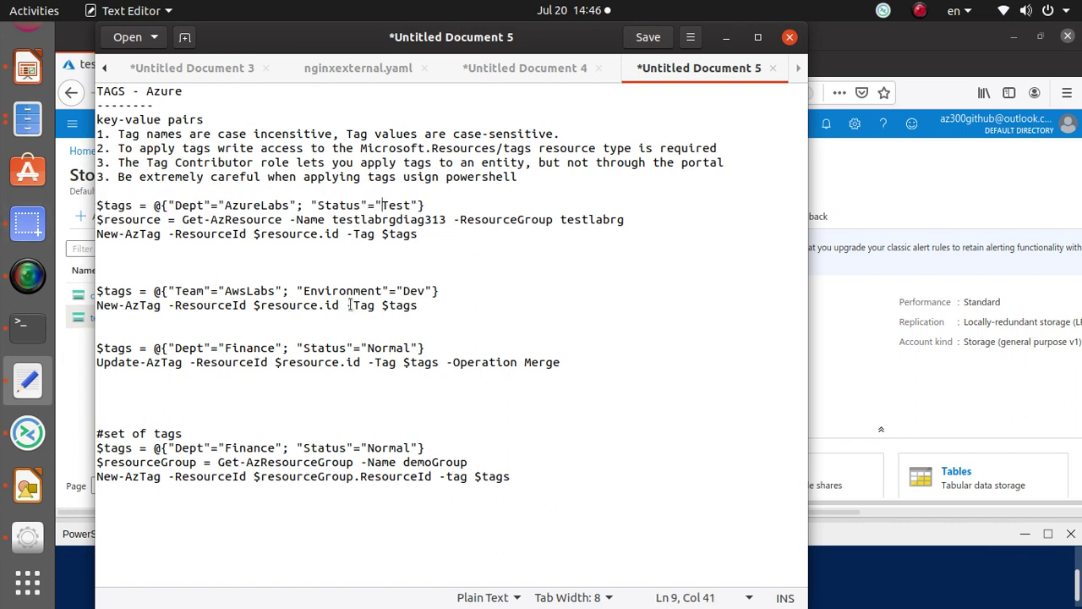
{"action": "key", "text": "alt+Tab"}
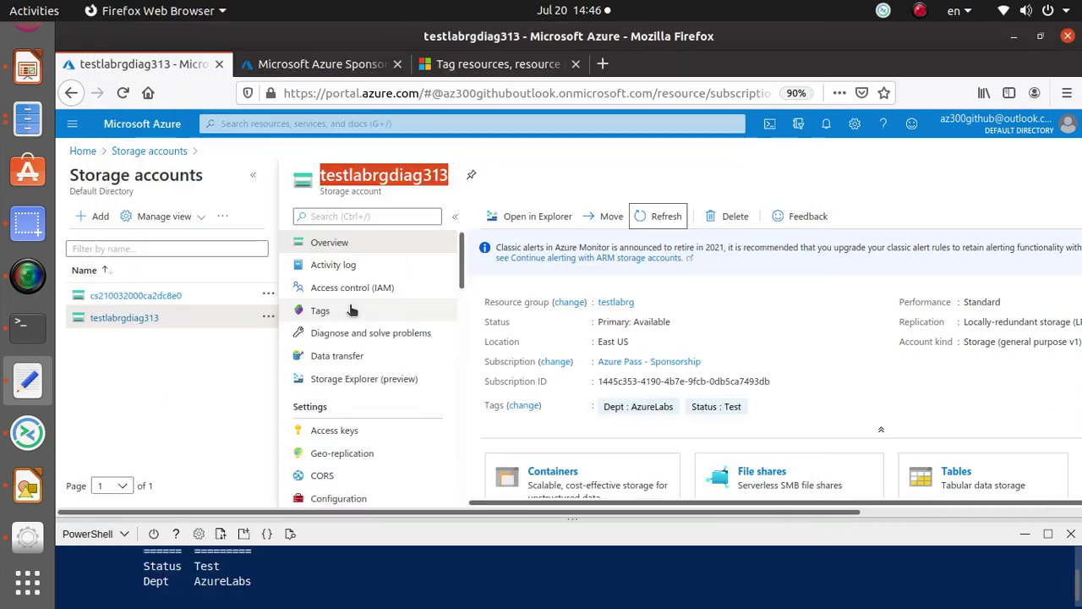
{"action": "key", "text": "alt+Tab"}
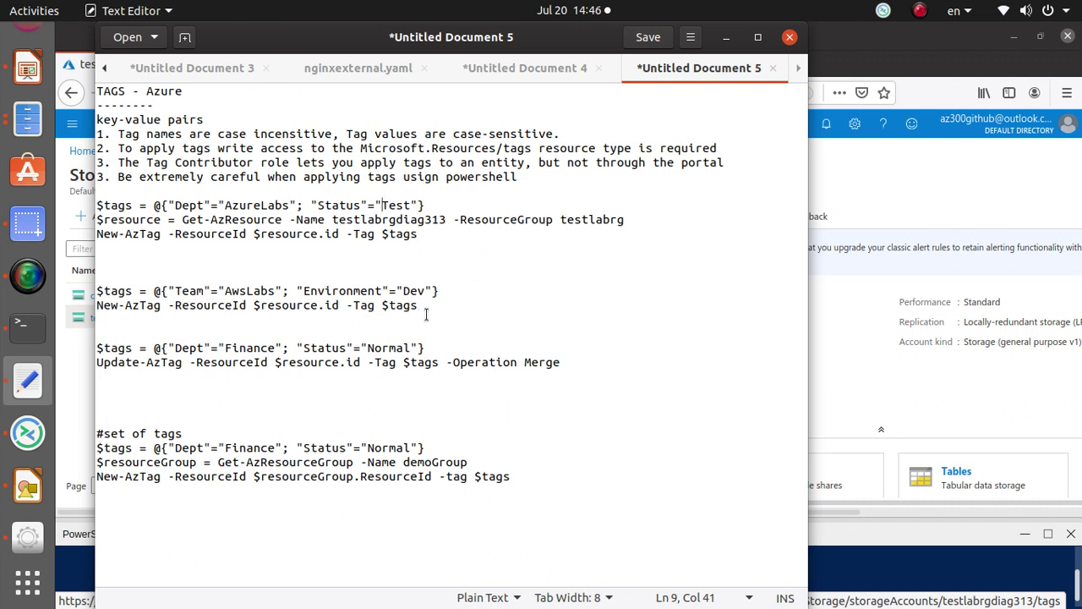
Step: Highlight the second $tags and New-AzTag block in the notes, including its Team key and AwsLabs value, to review it
{"action": "left_click_drag", "start_coordinate": [435, 308], "coordinate": [61, 284]}
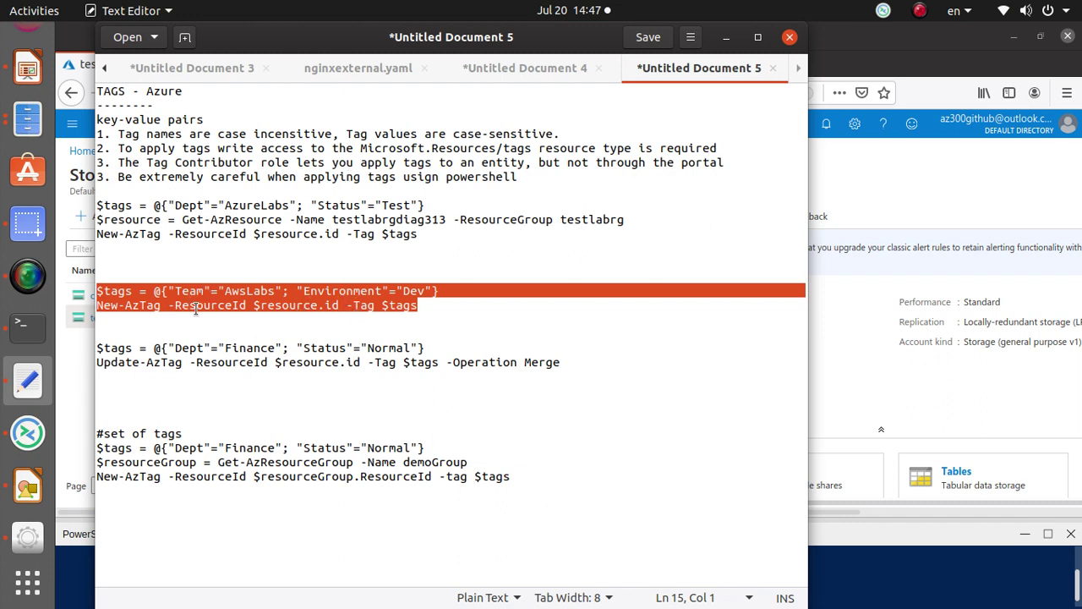
{"action": "triple_click", "coordinate": [197, 290]}
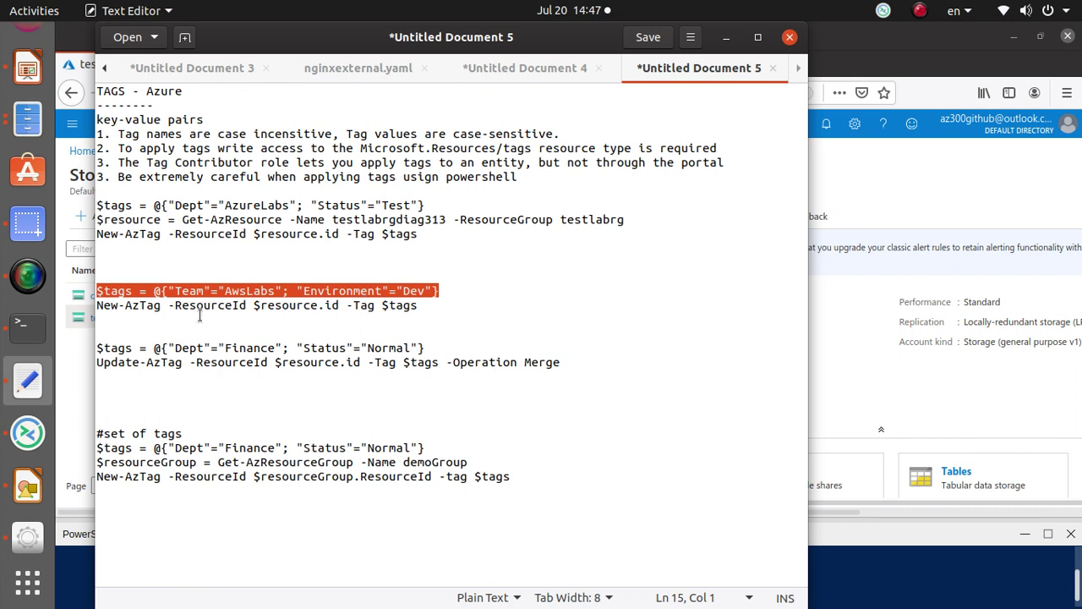
{"action": "left_click", "coordinate": [198, 291]}
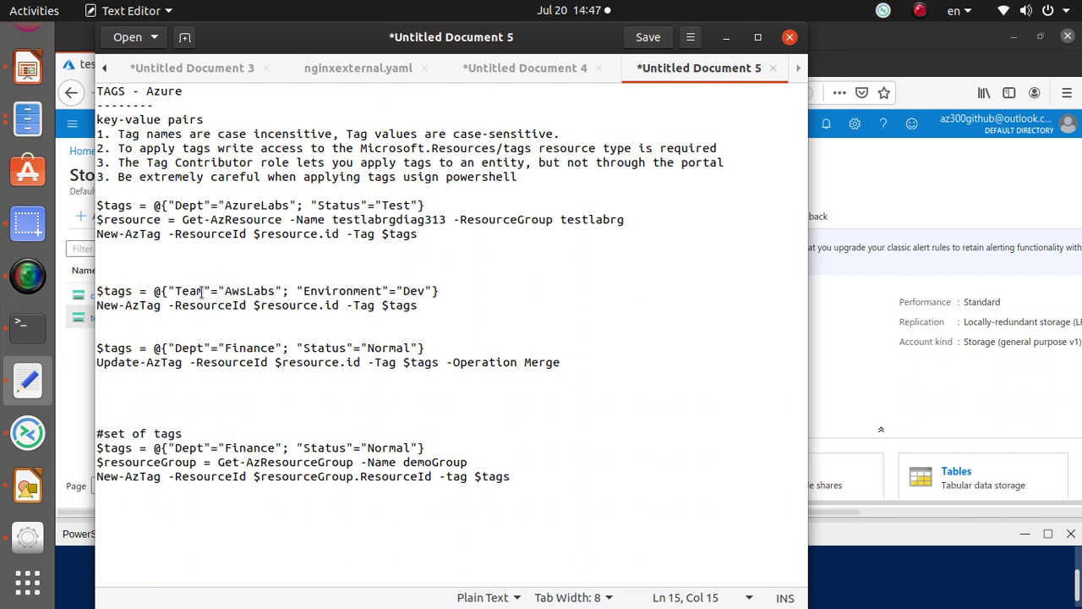
{"action": "left_click_drag", "start_coordinate": [210, 290], "coordinate": [174, 291]}
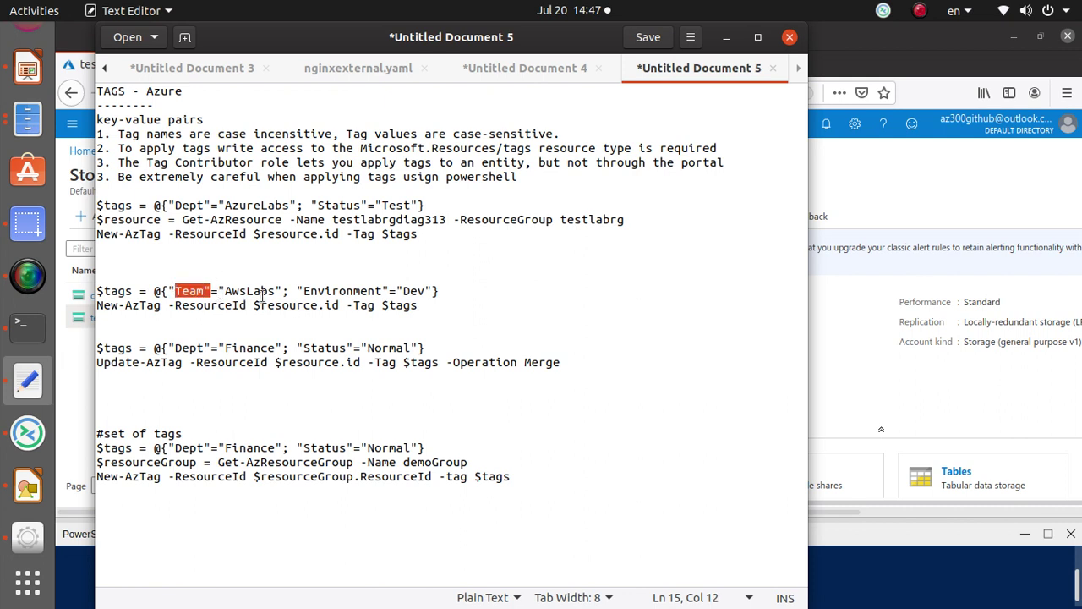
{"action": "left_click_drag", "start_coordinate": [276, 291], "coordinate": [232, 291]}
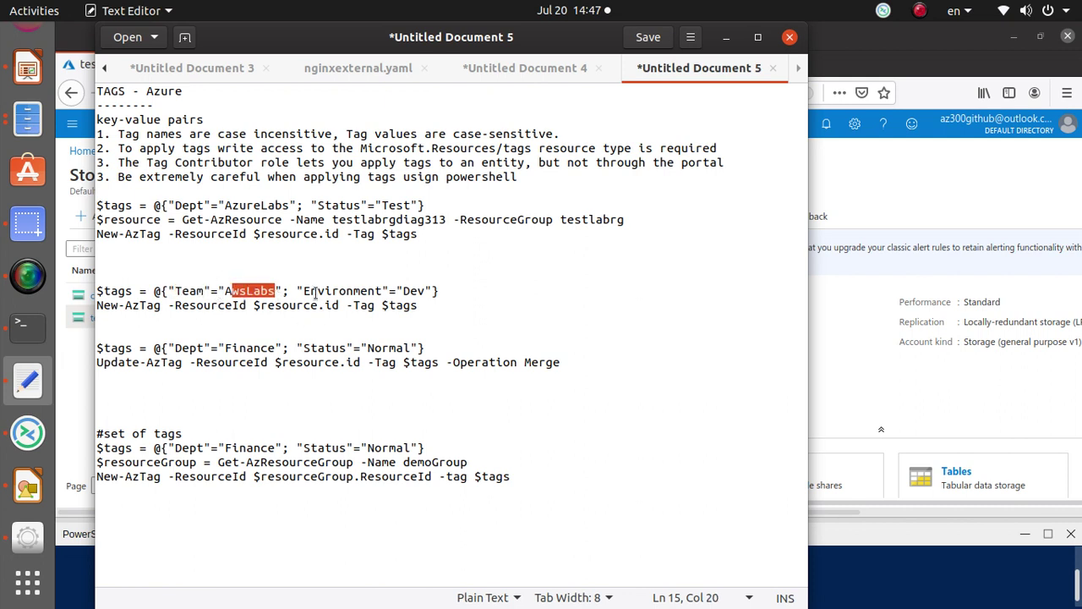
Step: Copy the $tags = @{"Team"="AwsLabs"; "Environment"="Dev"} line and its New-AzTag line from the notes to the Cloud Shell prompt in Firefox
{"action": "left_click_drag", "start_coordinate": [298, 291], "coordinate": [87, 286]}
{"action": "right_click", "coordinate": [158, 306]}
{"action": "left_click", "coordinate": [195, 380]}
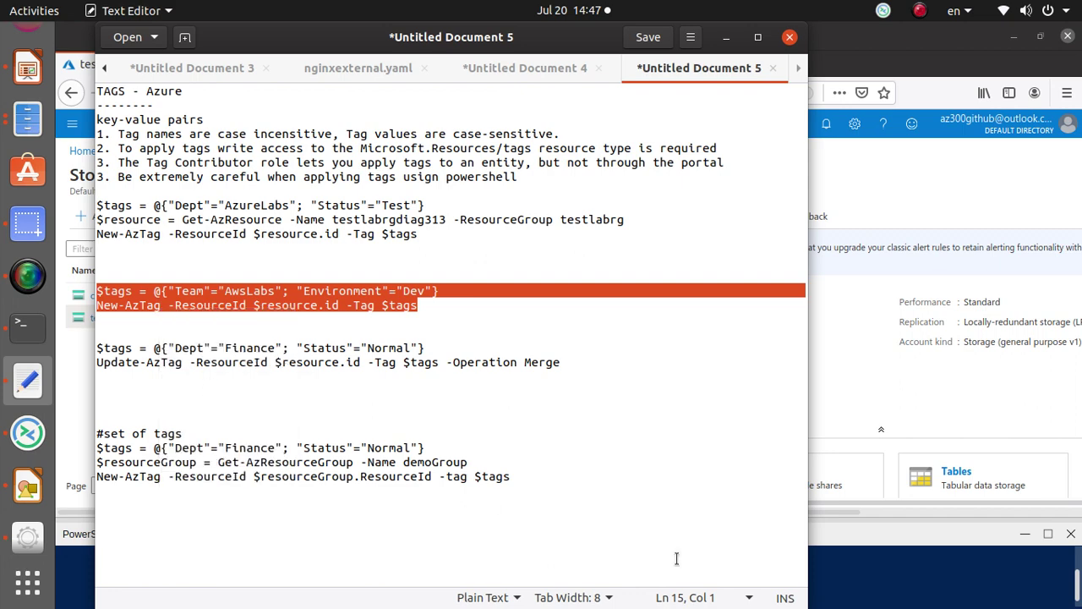
{"action": "left_click", "coordinate": [895, 592]}
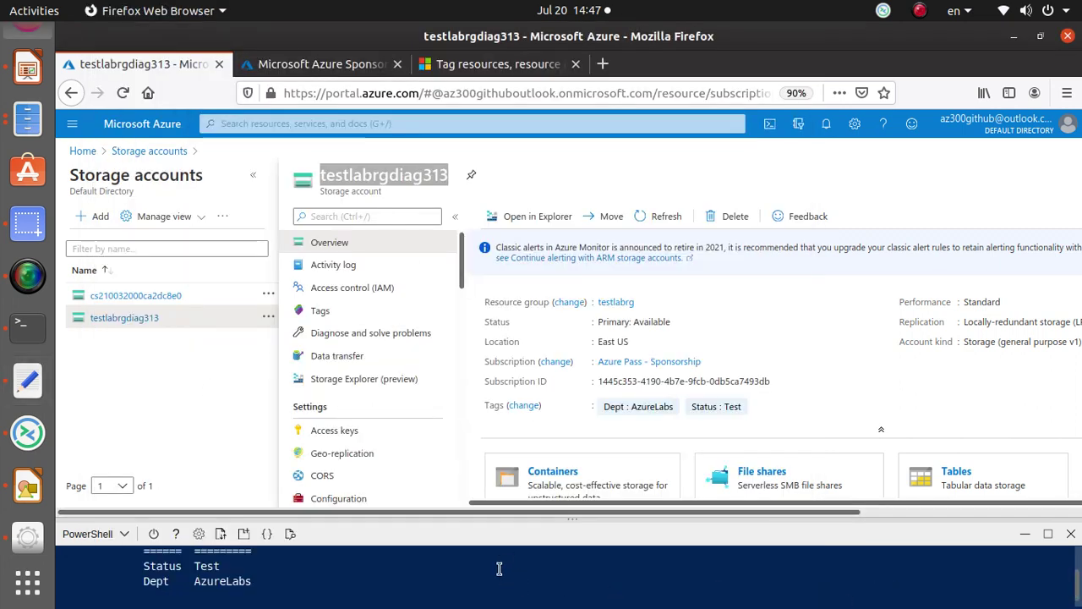
{"action": "scroll", "coordinate": [500, 569], "scroll_direction": "down", "scroll_amount": 2}
{"action": "right_click", "coordinate": [396, 590]}
{"action": "left_click", "coordinate": [440, 480]}
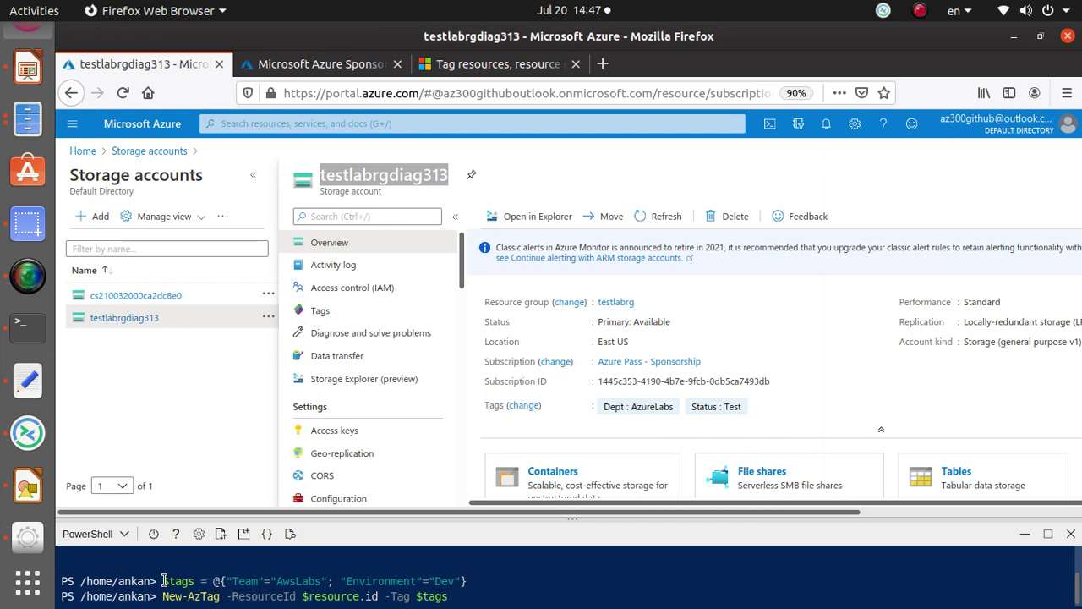
Step: Highlight the Team and Environment $tags line to review it, run the New-AzTag command, and refresh the storage account's overview
{"action": "left_click_drag", "start_coordinate": [162, 581], "coordinate": [483, 586]}
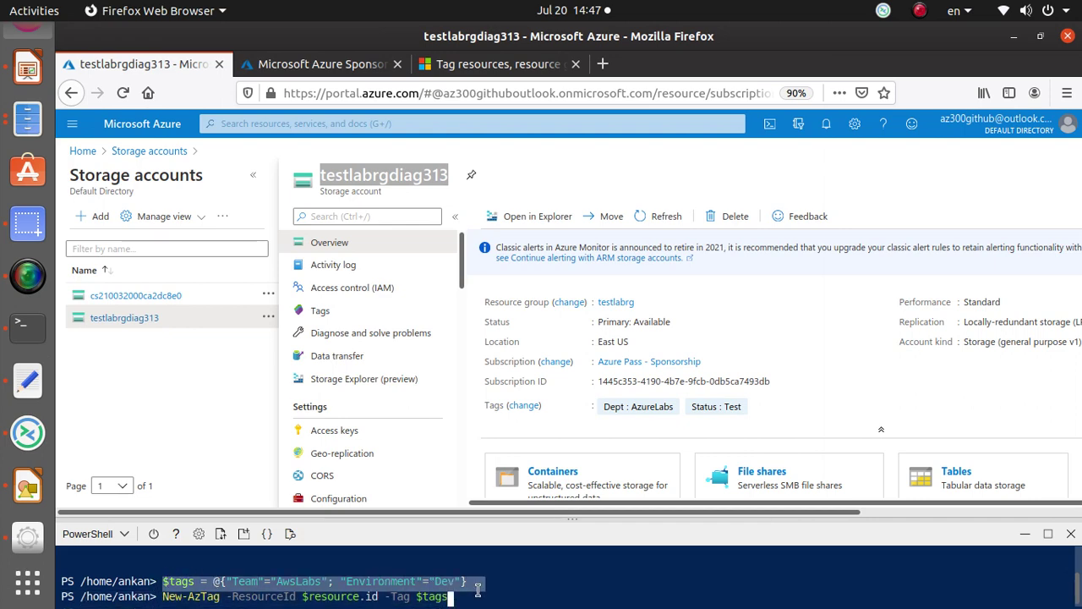
{"action": "left_click", "coordinate": [472, 596]}
{"action": "key", "text": "Return"}
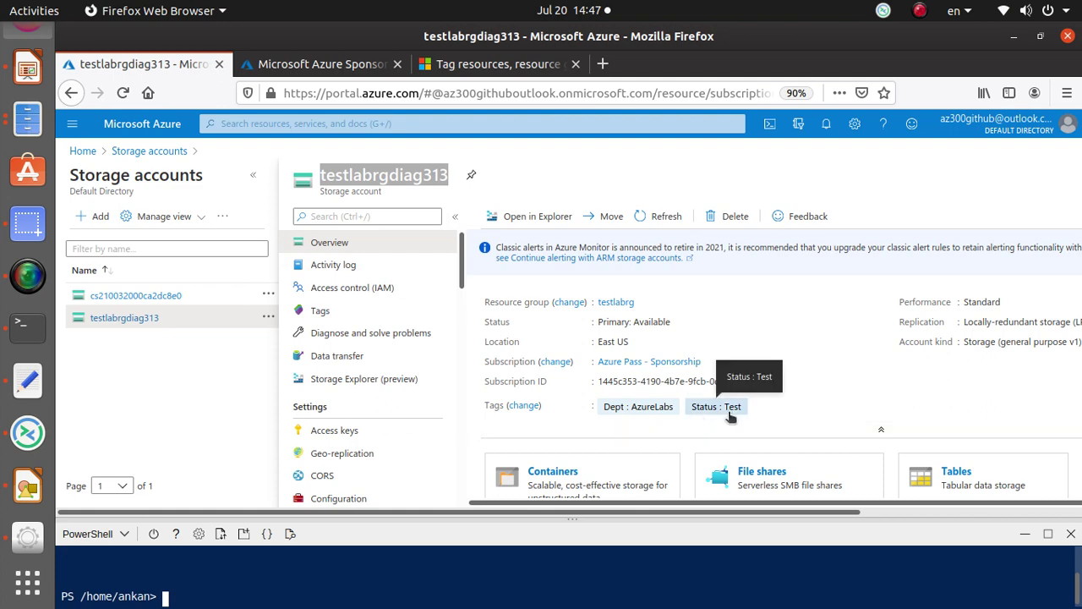
{"action": "left_click", "coordinate": [658, 218]}
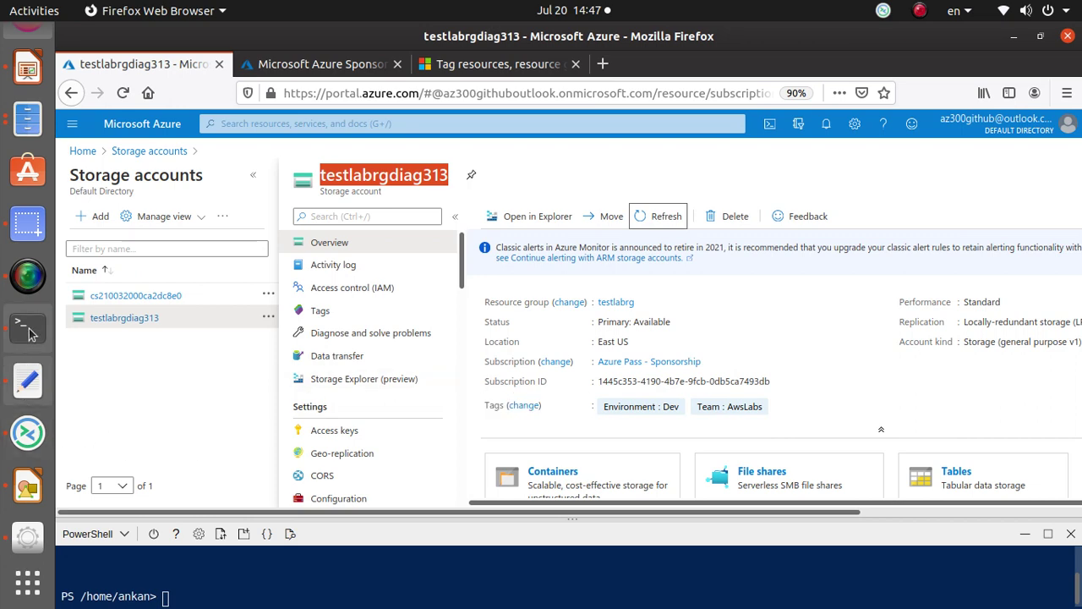
{"action": "left_click", "coordinate": [27, 281]}
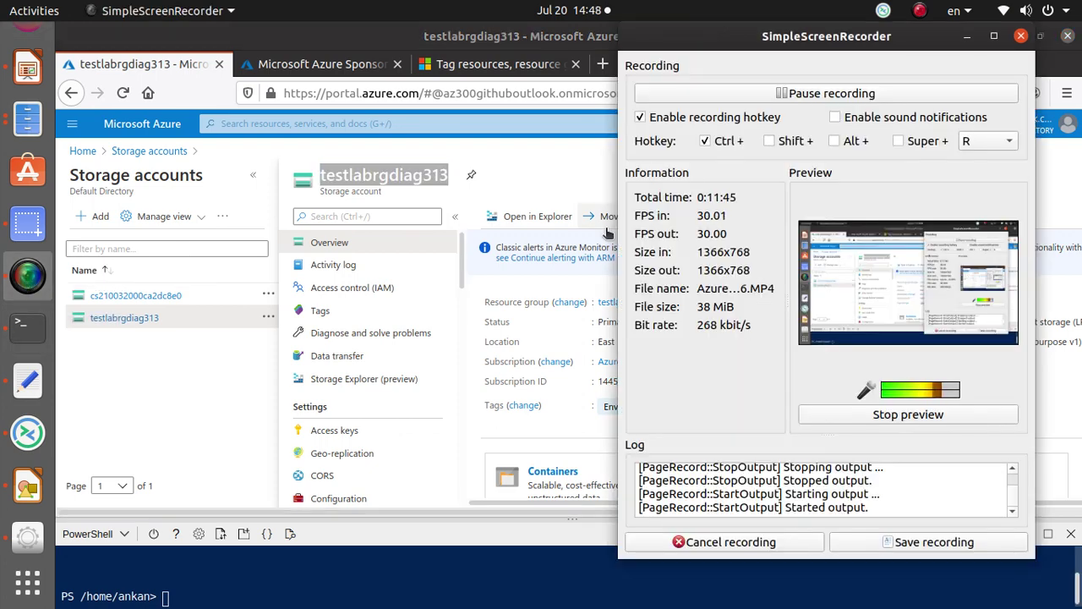
{"action": "left_click", "coordinate": [829, 94]}
{"action": "left_click", "coordinate": [831, 95]}
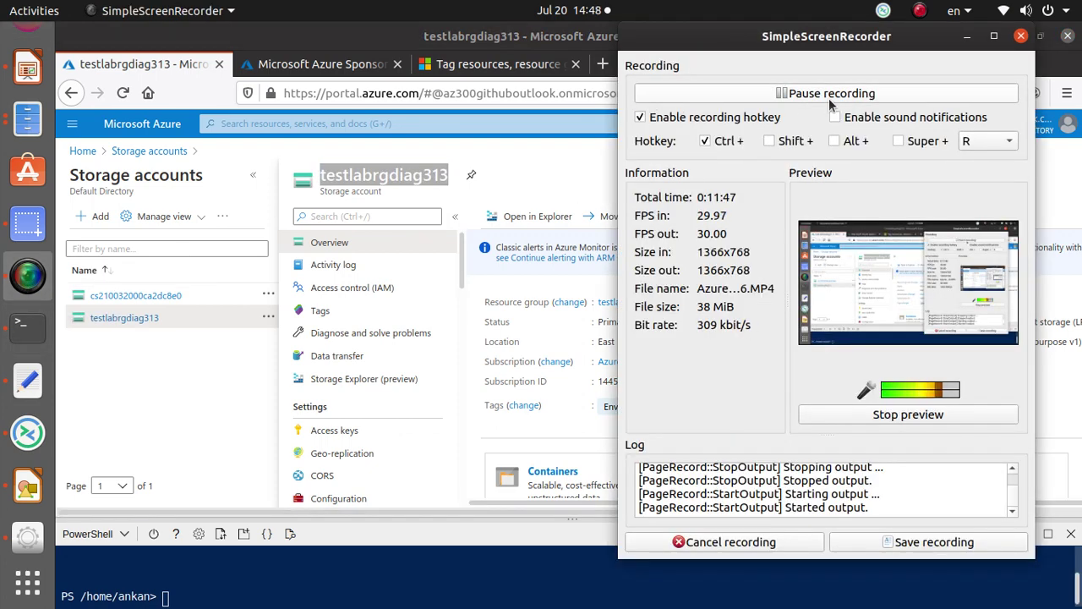
{"action": "left_click", "coordinate": [967, 36]}
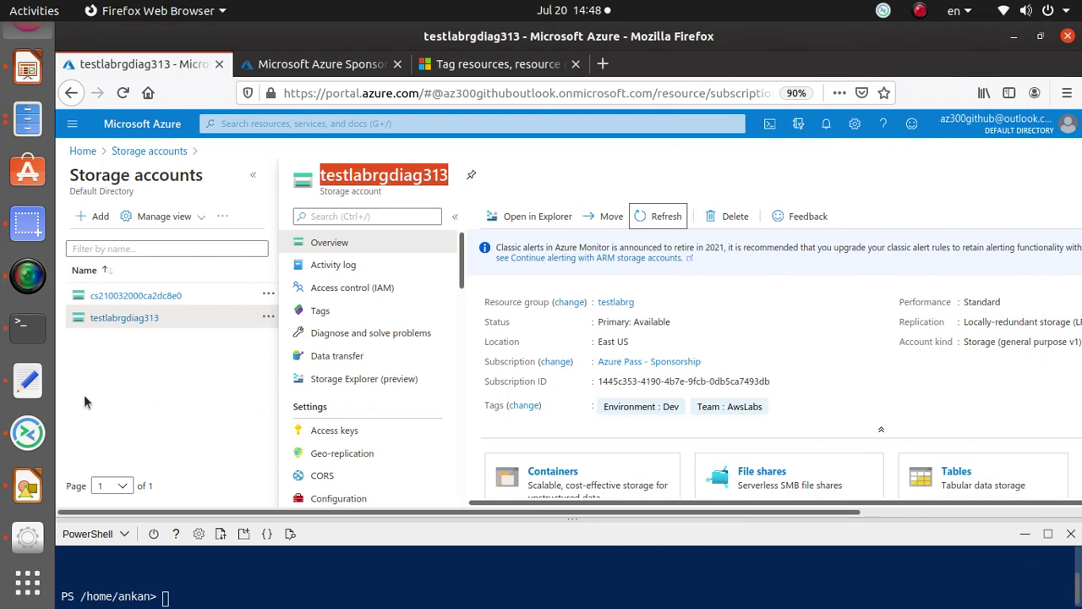
Step: Copy the $tags = @{"Dept"="Finance"; "Status"="Normal"} line and the Update-AzTag line with -Operation Merge from the text editor notes
{"action": "left_click", "coordinate": [27, 381]}
{"action": "left_click_drag", "start_coordinate": [567, 366], "coordinate": [65, 345]}
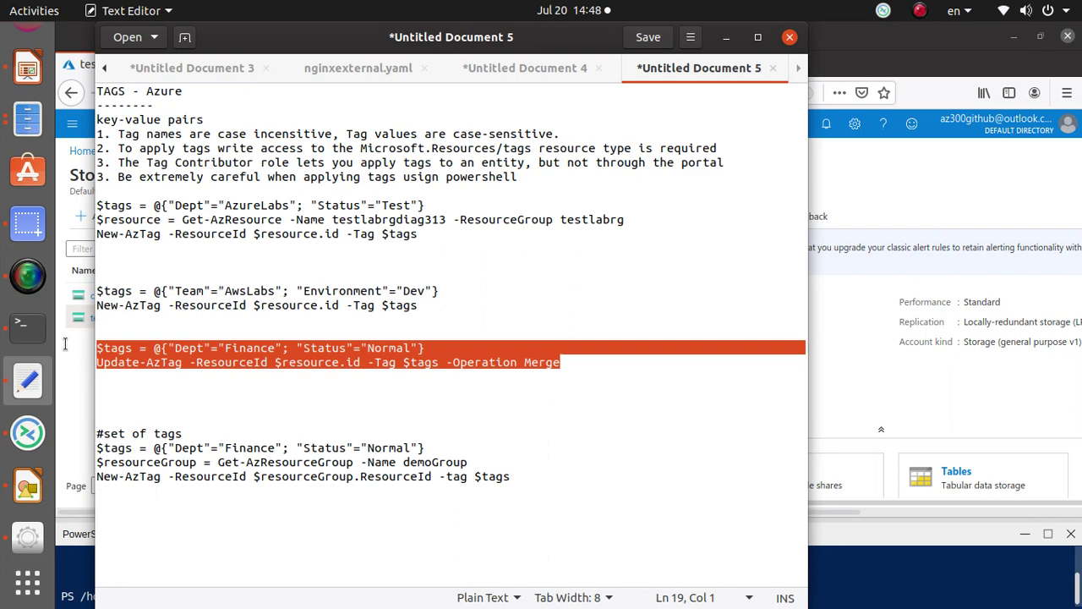
{"action": "right_click", "coordinate": [183, 362]}
{"action": "left_click", "coordinate": [223, 434]}
Step: Paste the copied Update-AzTag merge commands into Cloud Shell in Firefox, run them, and refresh the storage account's overview
{"action": "left_click", "coordinate": [901, 587]}
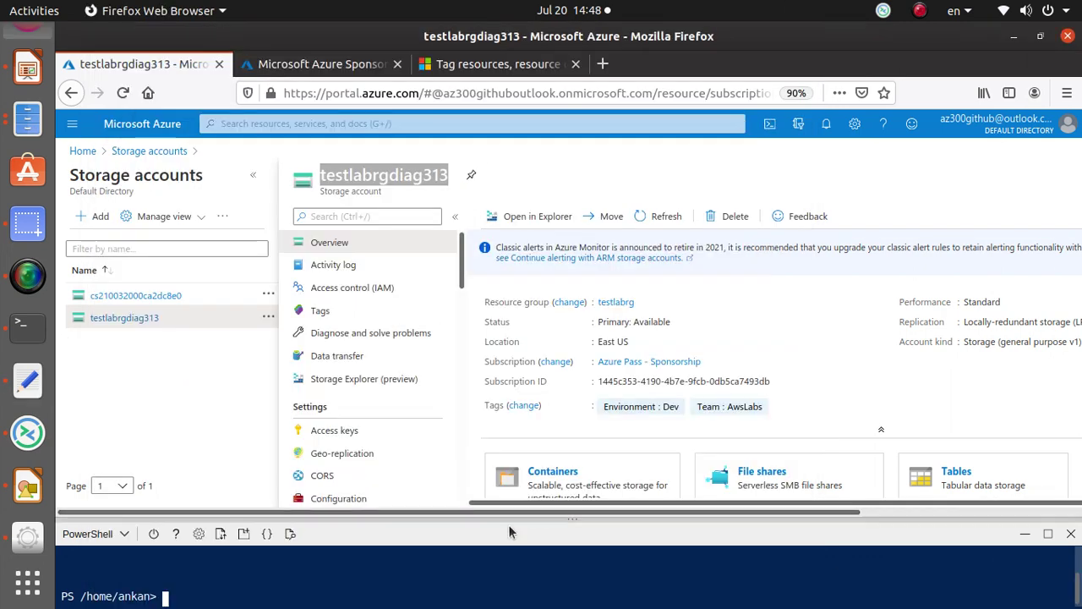
{"action": "right_click", "coordinate": [442, 564]}
{"action": "left_click", "coordinate": [520, 450]}
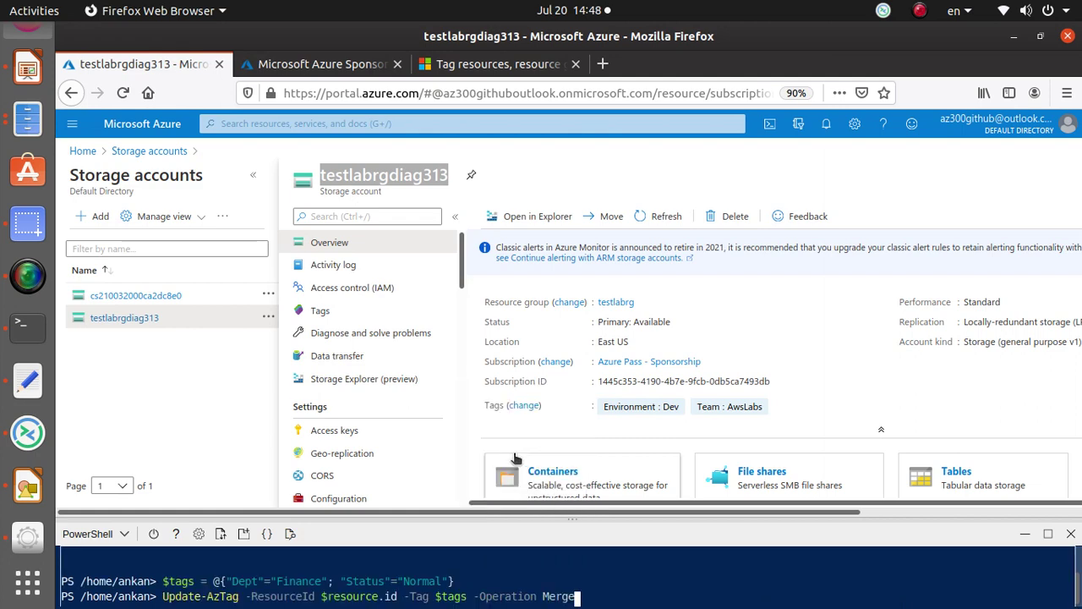
{"action": "key", "text": "Return"}
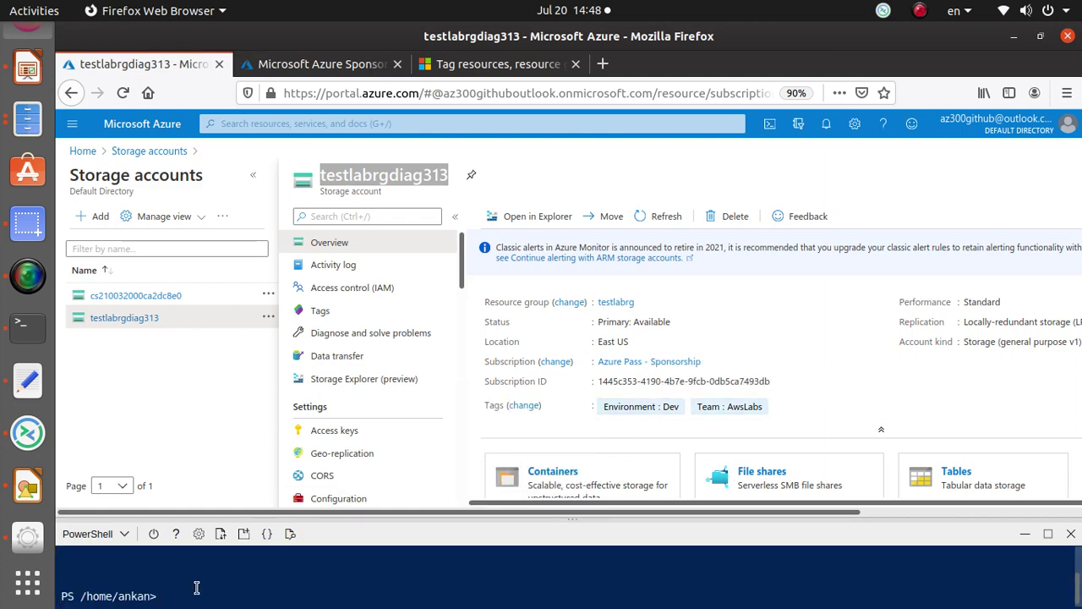
{"action": "left_click", "coordinate": [665, 217]}
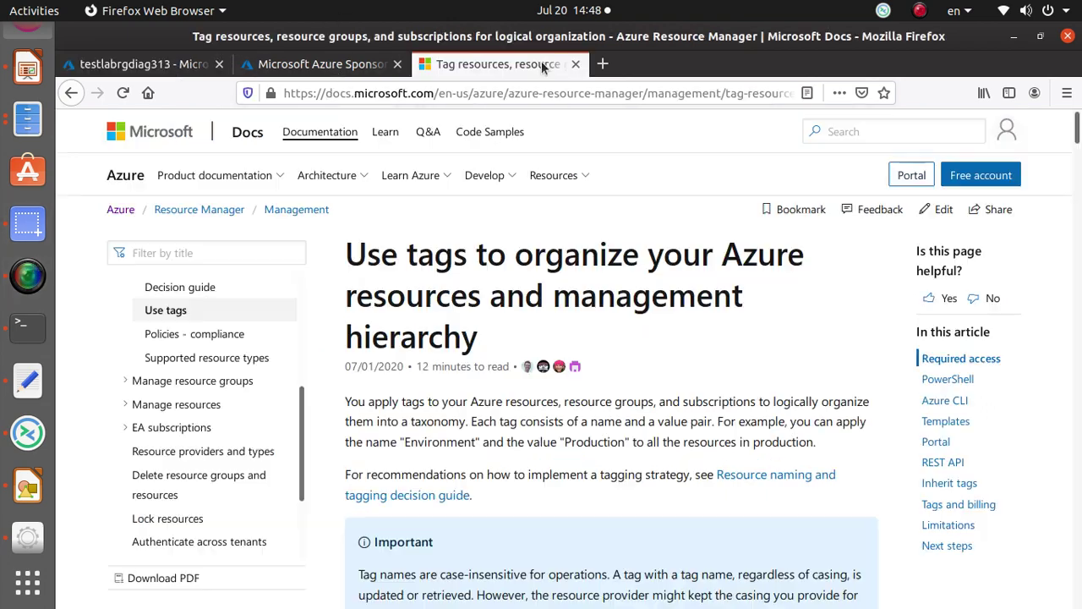
Step: Copy the Get-AzResource and Get-AzTag example for a resource from the List tags section of the Microsoft Docs tagging article
{"action": "left_click", "coordinate": [541, 64]}
{"action": "scroll", "coordinate": [715, 510], "scroll_direction": "down", "scroll_amount": 8}
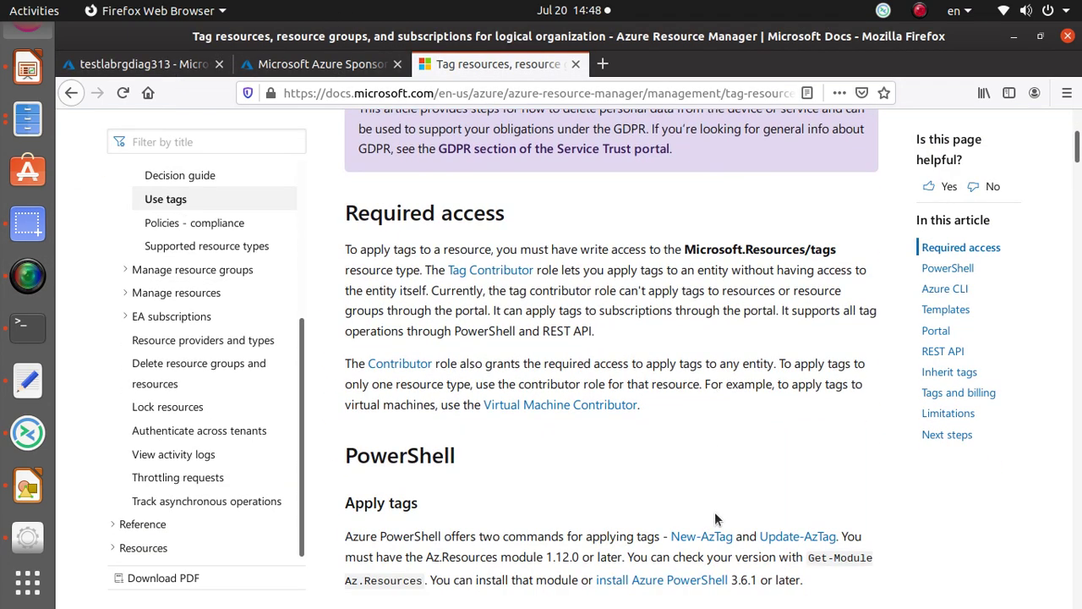
{"action": "scroll", "coordinate": [715, 513], "scroll_direction": "down", "scroll_amount": 8}
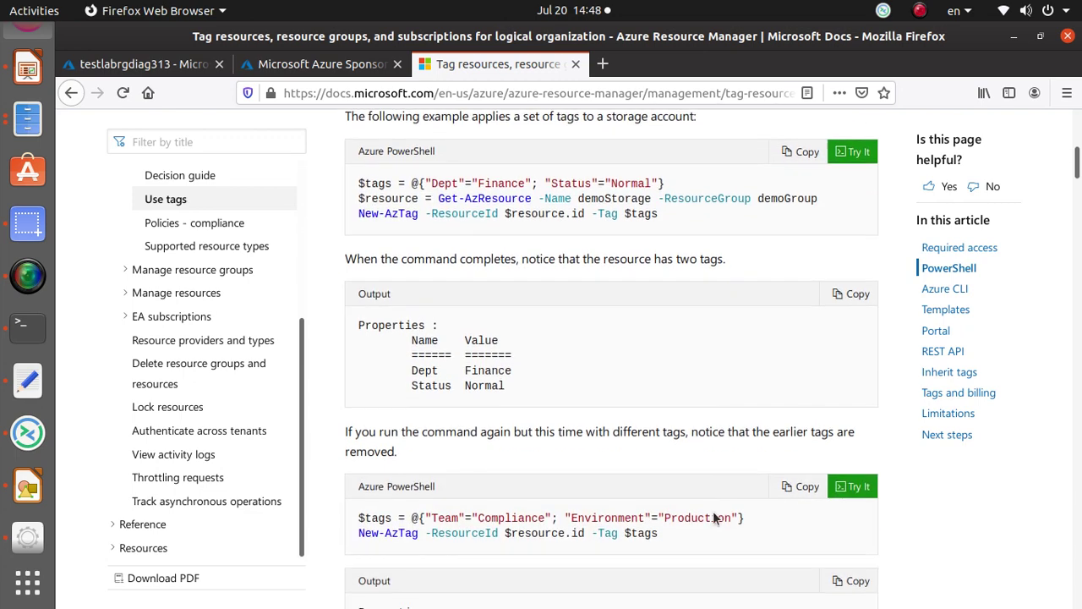
{"action": "scroll", "coordinate": [713, 516], "scroll_direction": "down", "scroll_amount": 3}
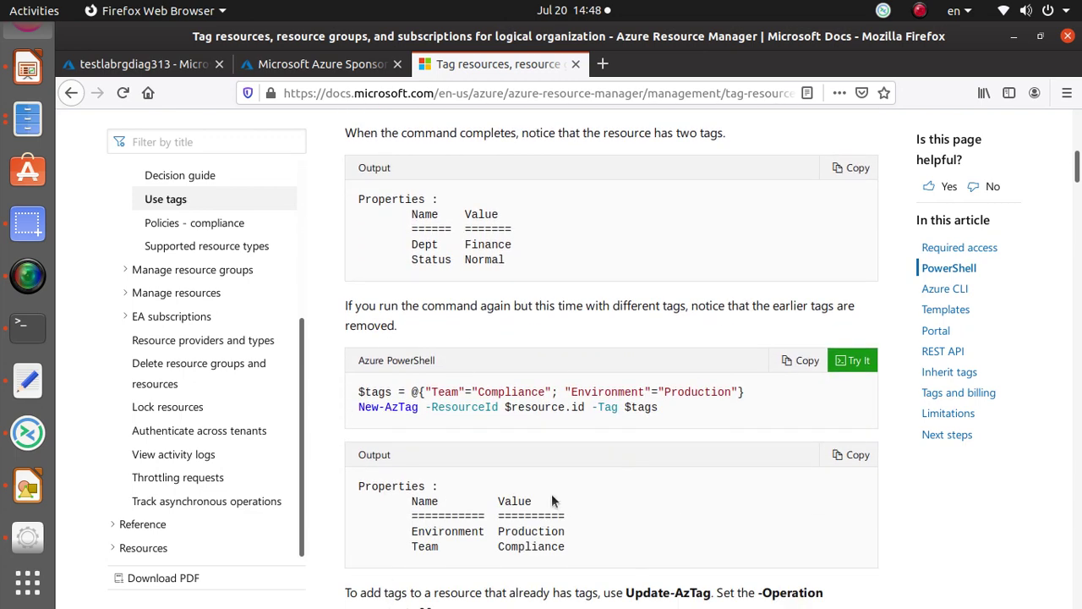
{"action": "scroll", "coordinate": [554, 500], "scroll_direction": "down", "scroll_amount": 3}
{"action": "scroll", "coordinate": [556, 495], "scroll_direction": "down", "scroll_amount": 7}
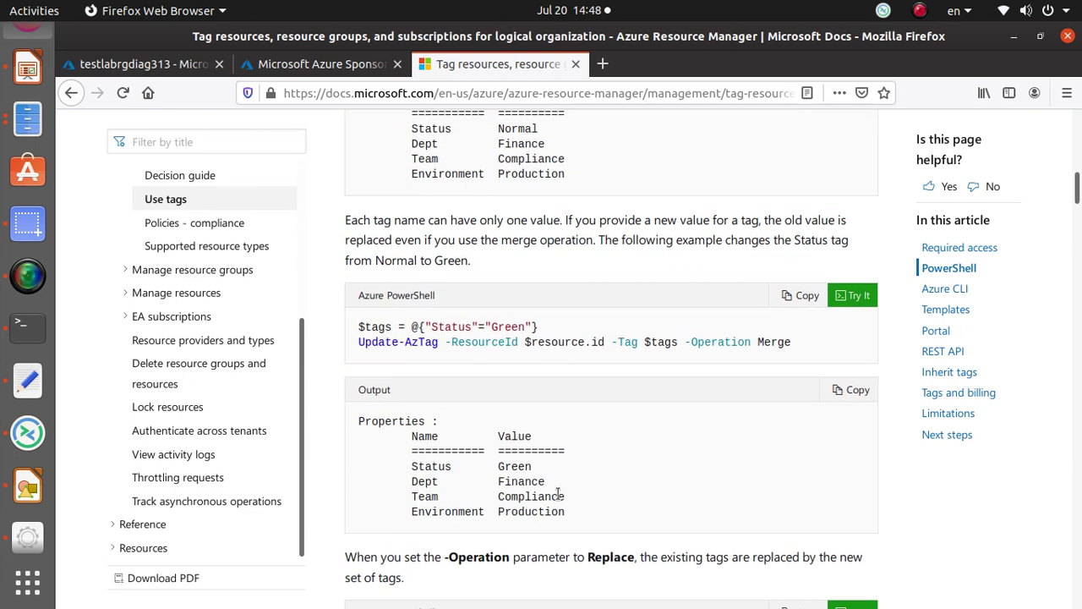
{"action": "scroll", "coordinate": [557, 500], "scroll_direction": "down", "scroll_amount": 2}
{"action": "scroll", "coordinate": [557, 499], "scroll_direction": "down", "scroll_amount": 14}
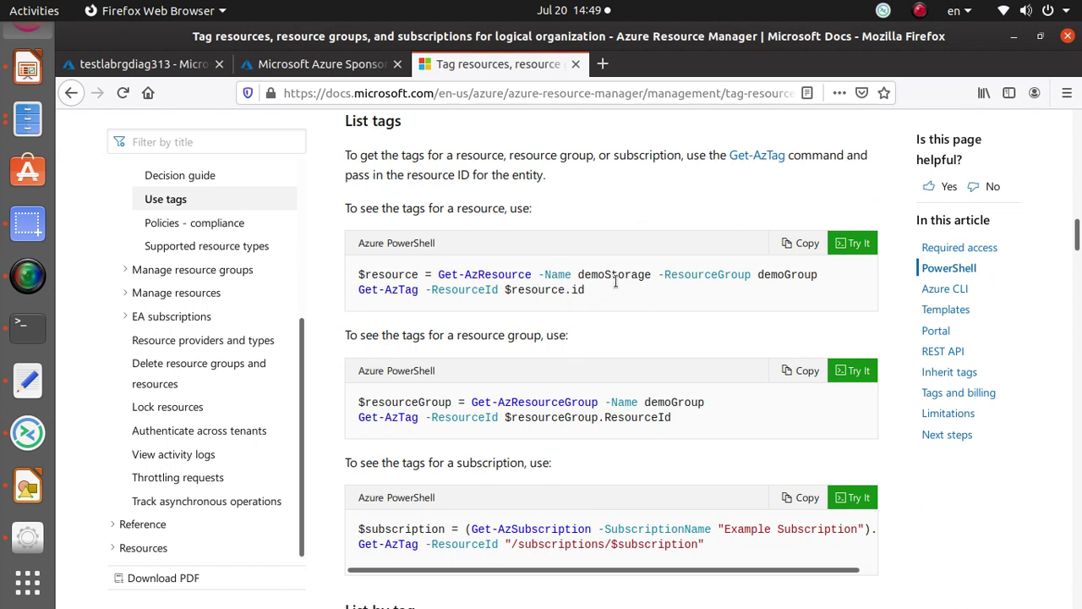
{"action": "left_click_drag", "start_coordinate": [599, 293], "coordinate": [370, 256]}
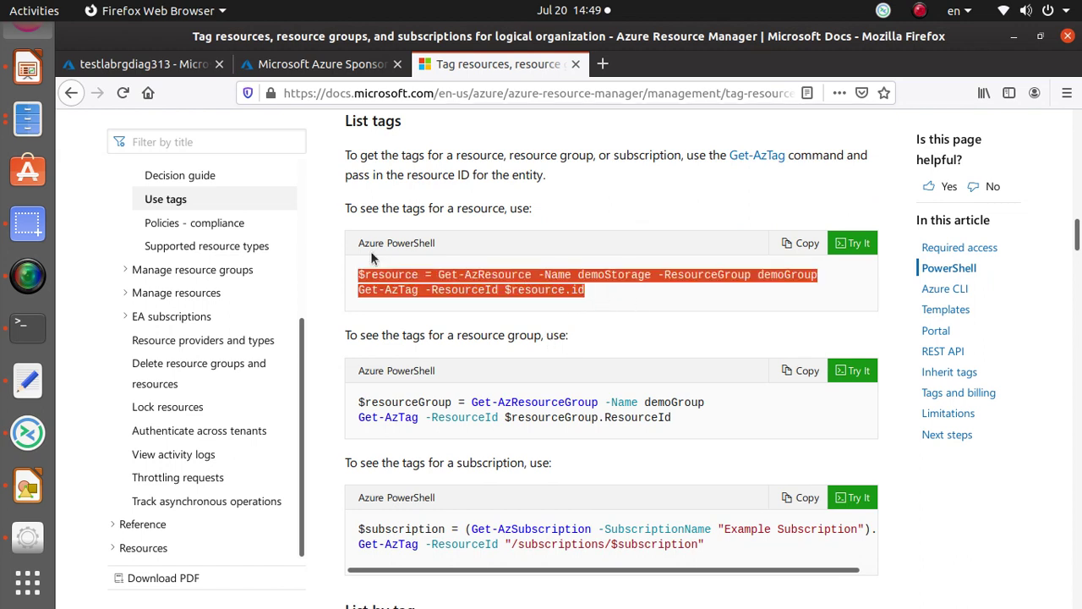
{"action": "right_click", "coordinate": [480, 285]}
{"action": "left_click", "coordinate": [501, 296]}
Step: Switch to the text editor and paste the copied Get-AzTag example below the resource group commands, separated by blank lines
{"action": "left_click", "coordinate": [27, 380]}
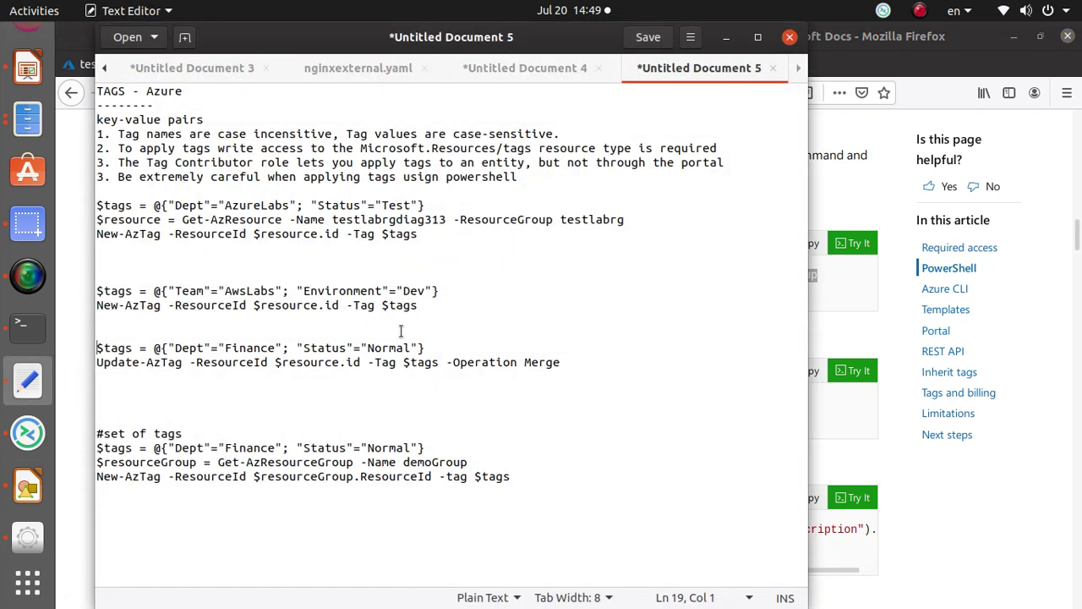
{"action": "left_click", "coordinate": [626, 476]}
{"action": "key", "text": "Return"}
{"action": "key", "text": "Return"}
{"action": "key", "text": "Return"}
{"action": "key", "text": "ctrl+v"}
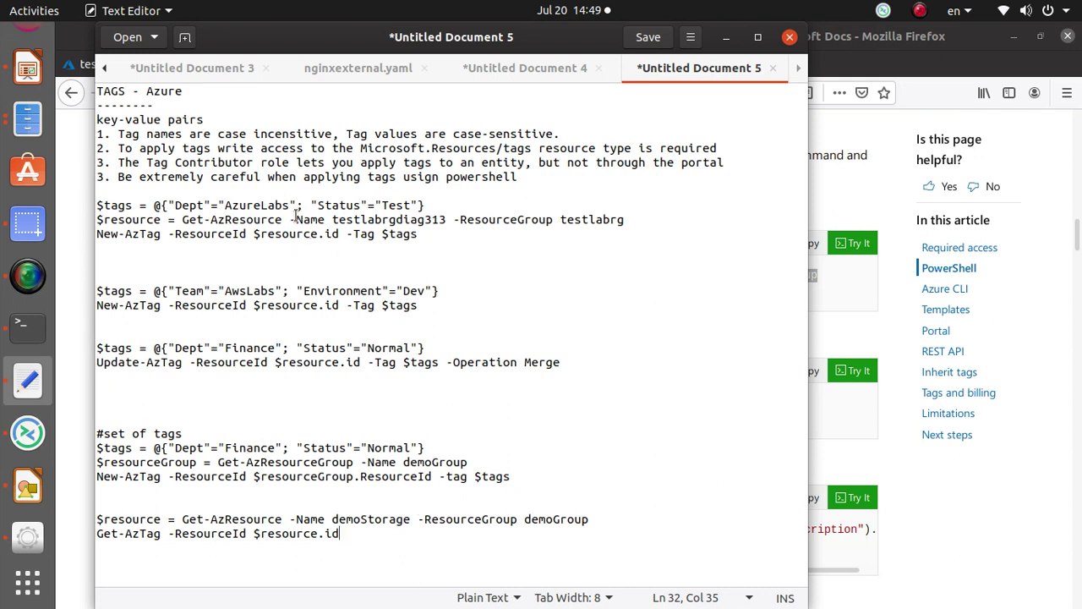
Step: Replace the demoStorage and demoGroup arguments in the pasted line with -Name testlabrgdiag313 -ResourceGroup testlabrg from the first $resource line
{"action": "mouse_move", "coordinate": [295, 219]}
{"action": "left_mouse_down"}
{"action": "mouse_move", "coordinate": [631, 219]}
{"action": "mouse_move", "coordinate": [289, 220]}
{"action": "left_mouse_up"}
{"action": "left_click", "coordinate": [631, 227]}
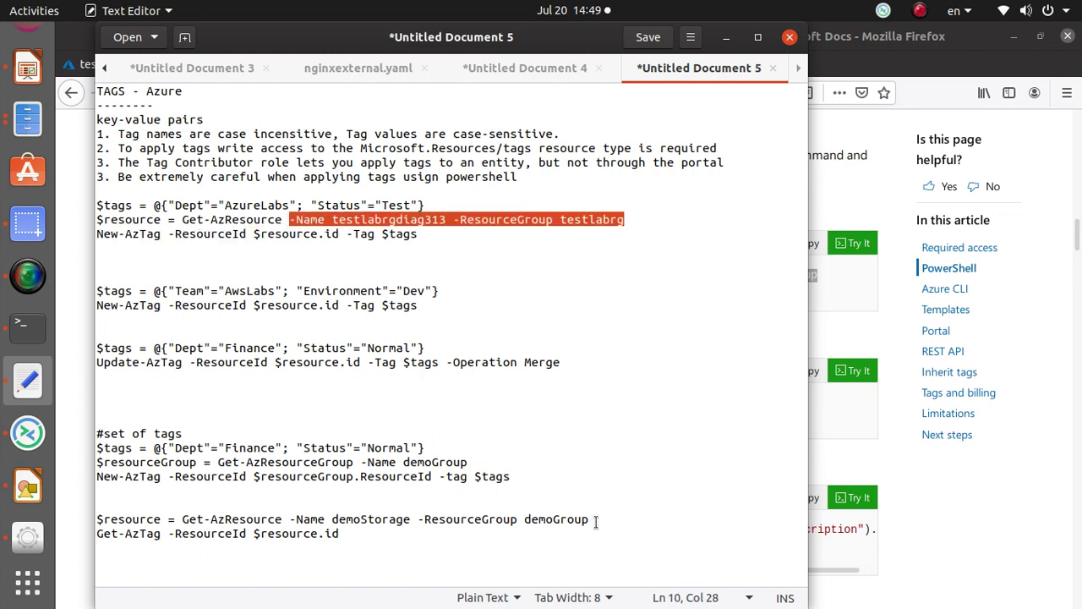
{"action": "left_click_drag", "start_coordinate": [597, 519], "coordinate": [288, 519]}
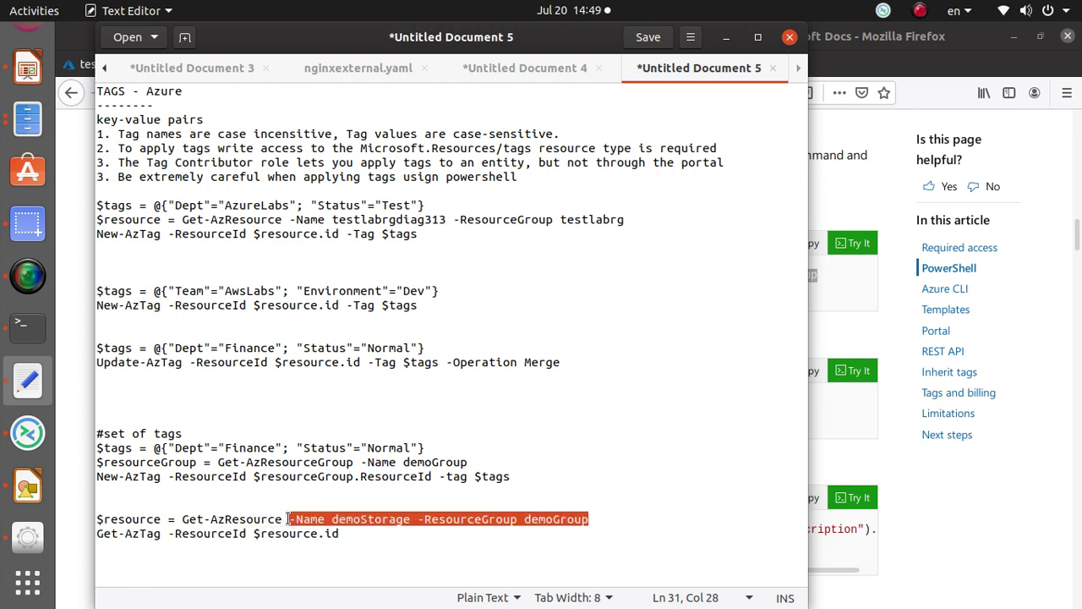
{"action": "key", "text": "ctrl+v"}
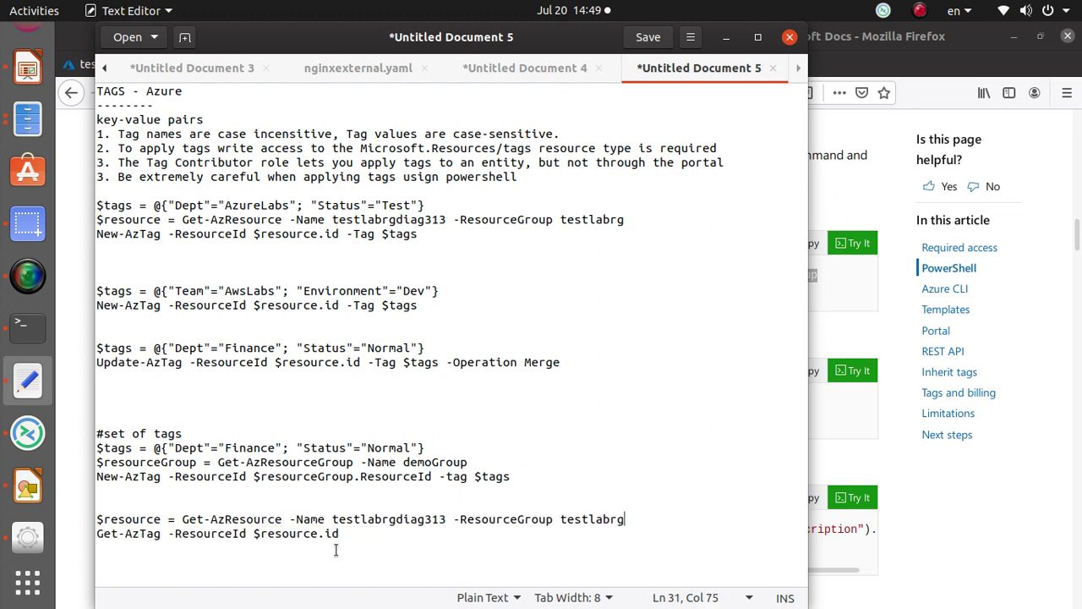
Step: Copy the Get-AzResource and Get-AzTag lines from the notes, run them in Cloud Shell in Firefox, and enlarge the shell to review the tags
{"action": "left_click", "coordinate": [362, 541]}
{"action": "left_click", "coordinate": [80, 502], "text": "shift"}
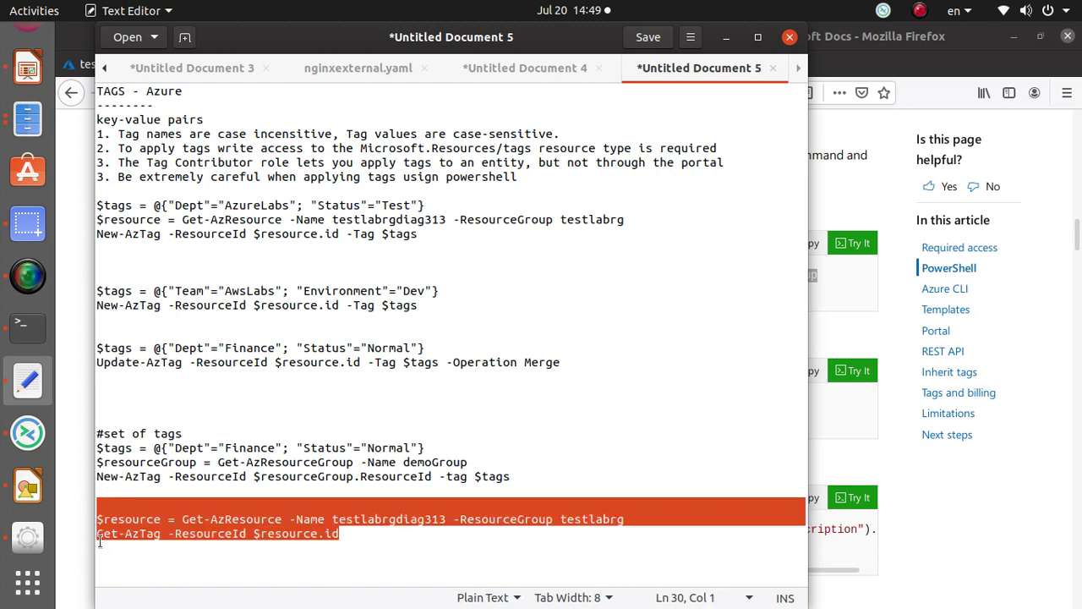
{"action": "key", "text": "alt+Tab"}
{"action": "left_click", "coordinate": [122, 65]}
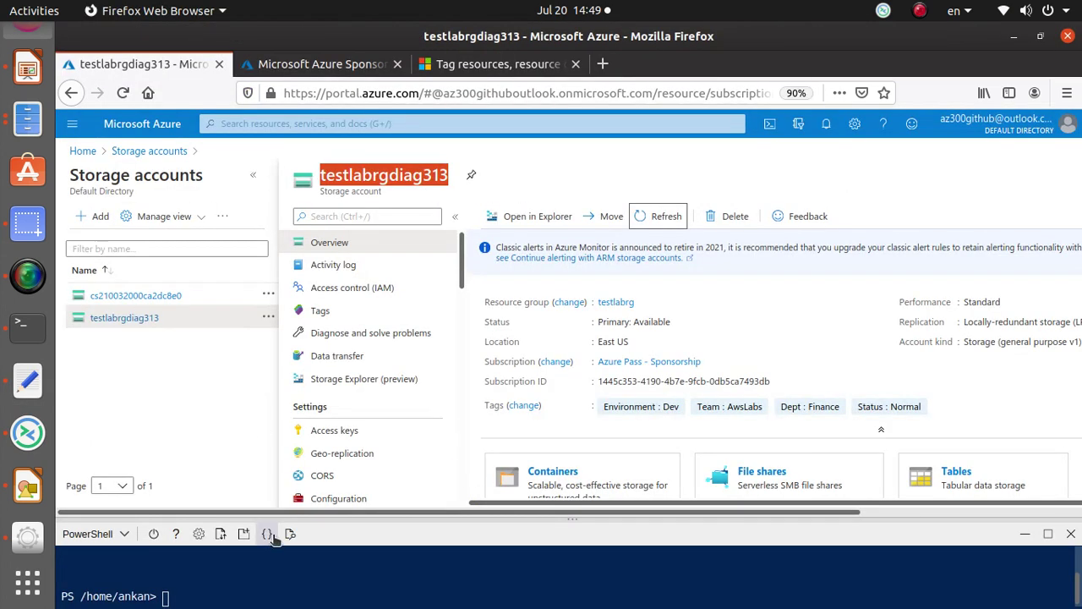
{"action": "right_click", "coordinate": [258, 586]}
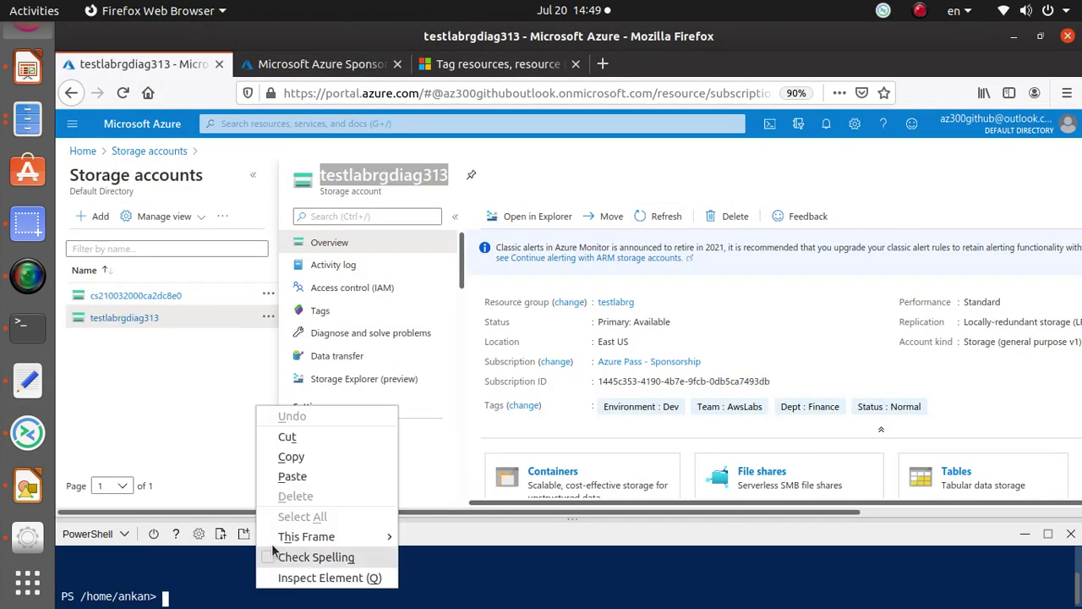
{"action": "left_click", "coordinate": [291, 476]}
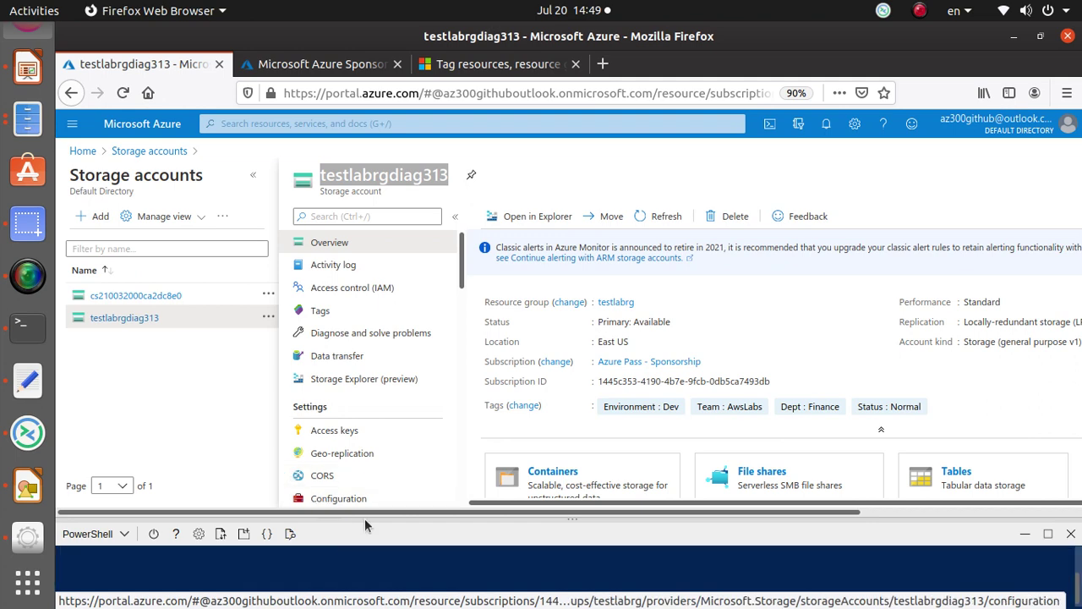
{"action": "left_click_drag", "start_coordinate": [364, 512], "coordinate": [468, 98]}
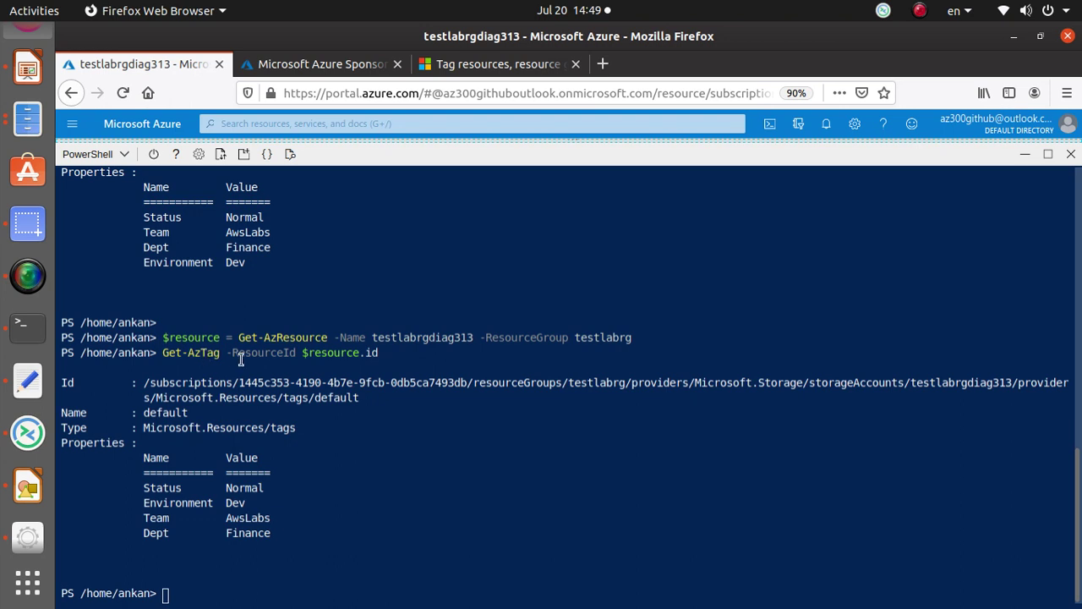
{"action": "left_click_drag", "start_coordinate": [403, 353], "coordinate": [157, 353]}
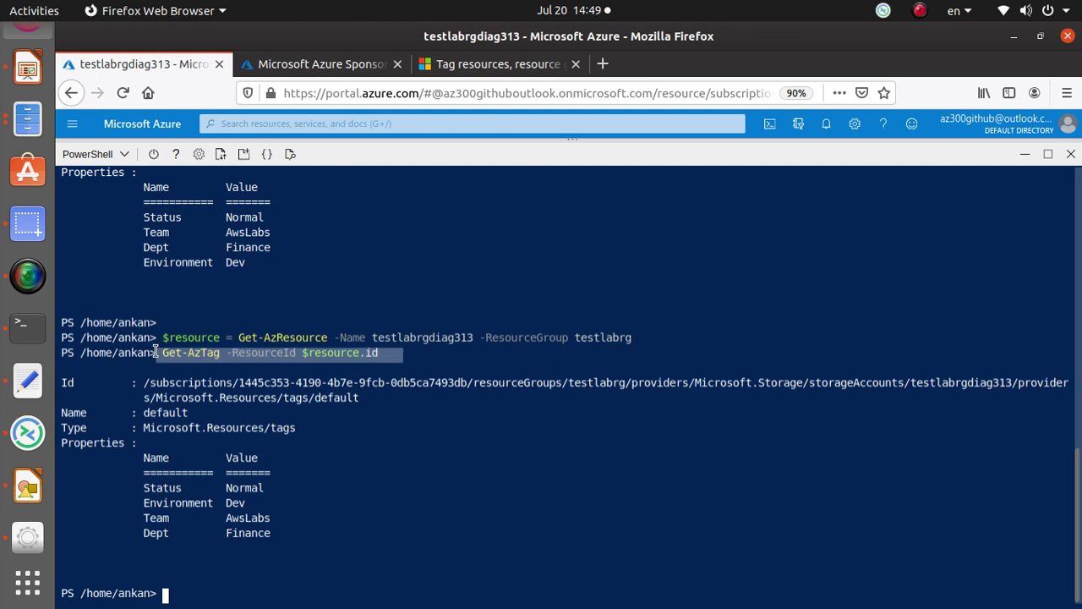
Step: Copy the (Get-AzResource -Tag @{ "CostCenter"="00123"}).Name example from the List by tag section of the Microsoft Docs article
{"action": "key", "text": "alt+Tab"}
{"action": "key", "text": "alt+Tab"}
{"action": "left_click", "coordinate": [491, 64]}
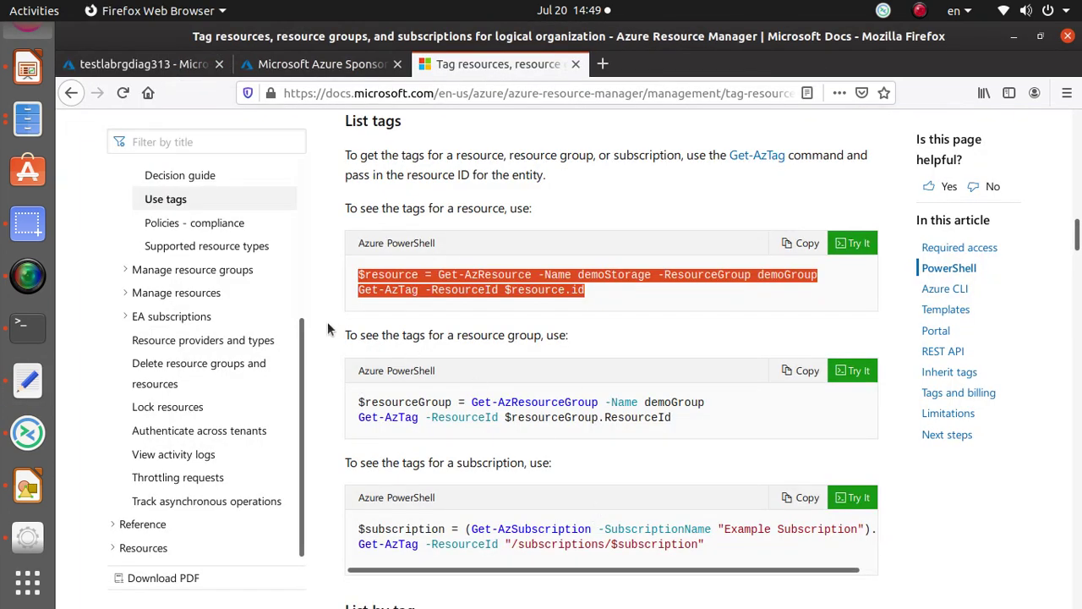
{"action": "scroll", "coordinate": [560, 376], "scroll_direction": "down", "scroll_amount": 2}
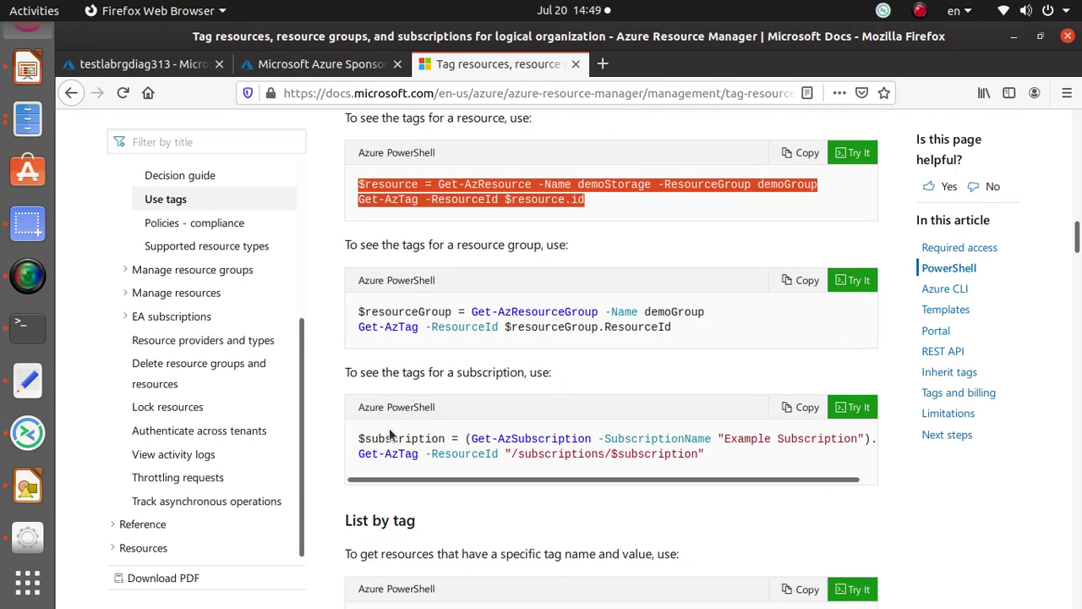
{"action": "scroll", "coordinate": [534, 391], "scroll_direction": "down", "scroll_amount": 6}
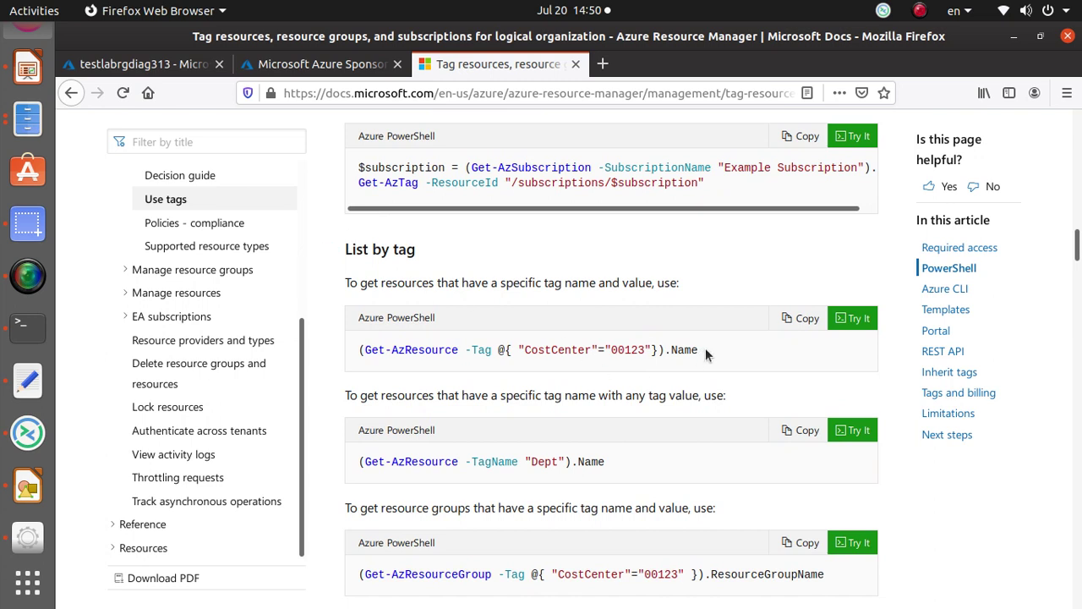
{"action": "left_click_drag", "start_coordinate": [705, 348], "coordinate": [341, 344]}
{"action": "key", "text": "ctrl+c"}
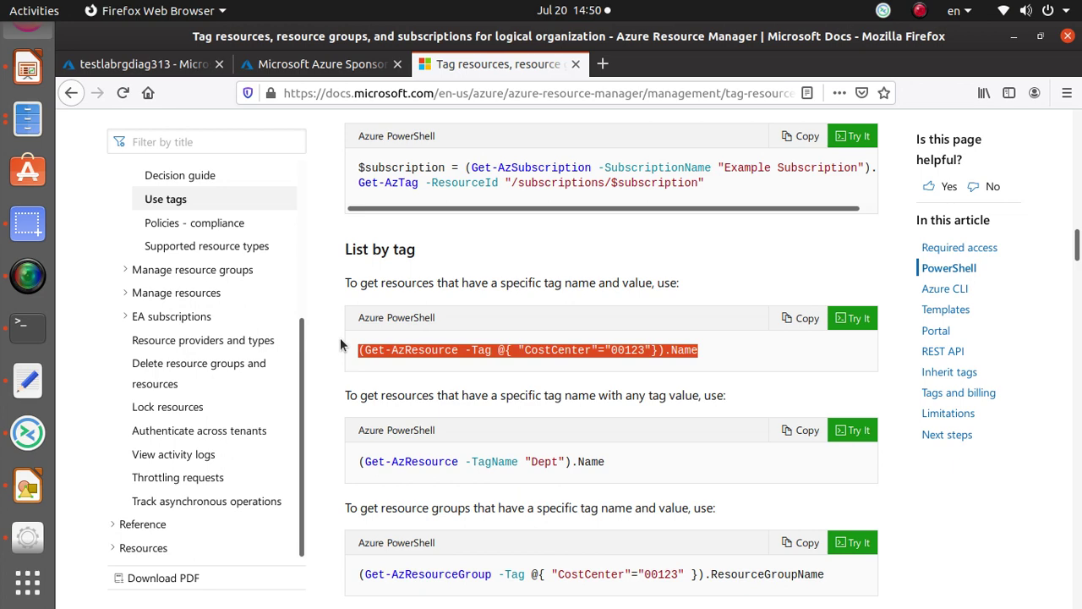
{"action": "right_click", "coordinate": [541, 352]}
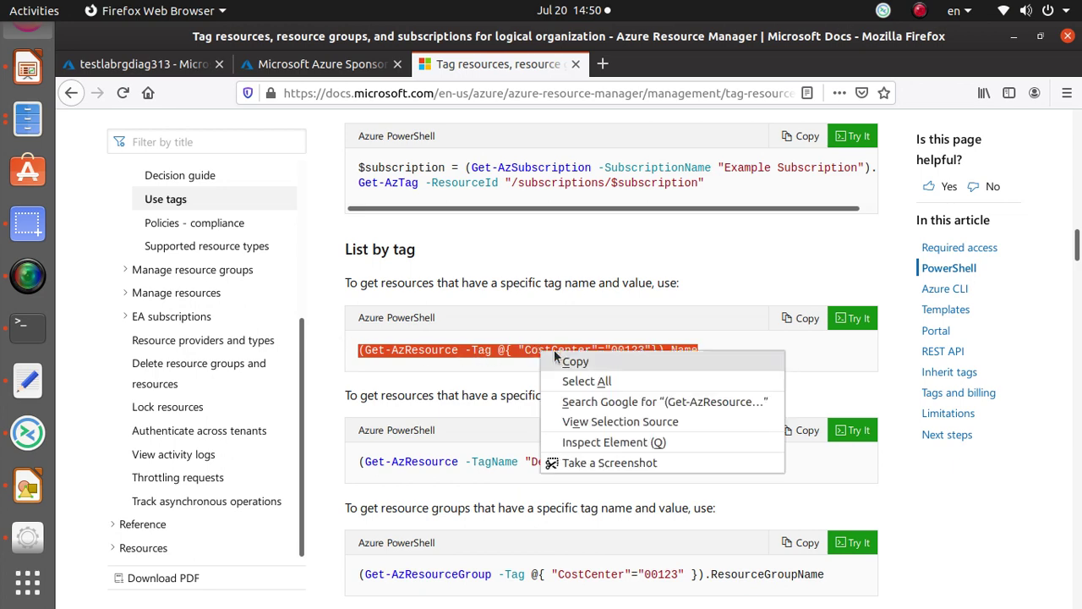
{"action": "left_click", "coordinate": [579, 362]}
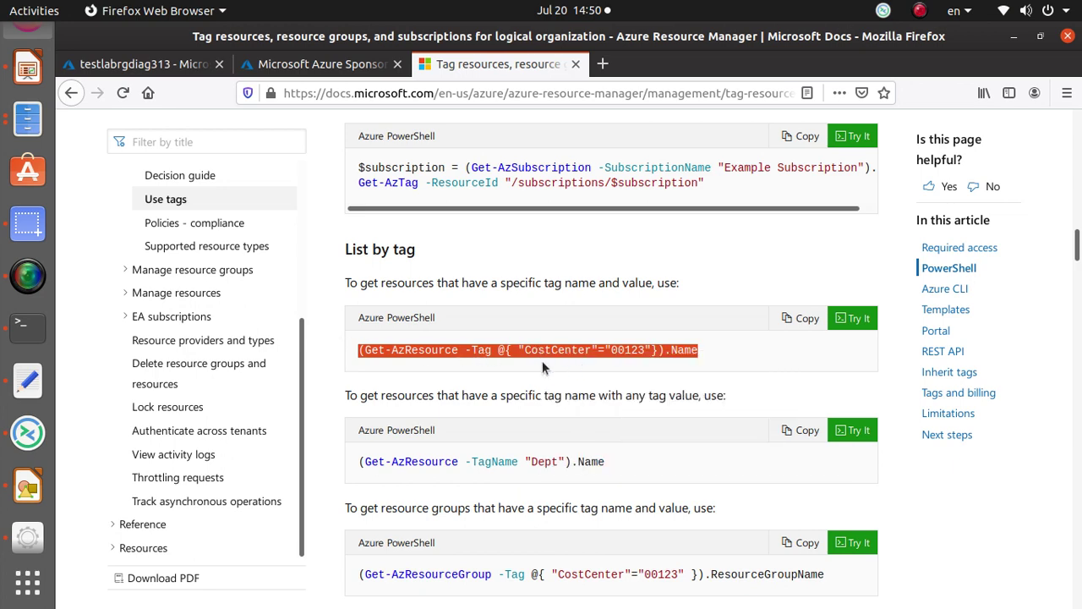
Step: Switch to the text editor and paste the copied Get-AzResource -Tag example below the Get-AzTag line at the end of the notes
{"action": "key", "text": "alt+Tab"}
{"action": "left_click", "coordinate": [374, 533]}
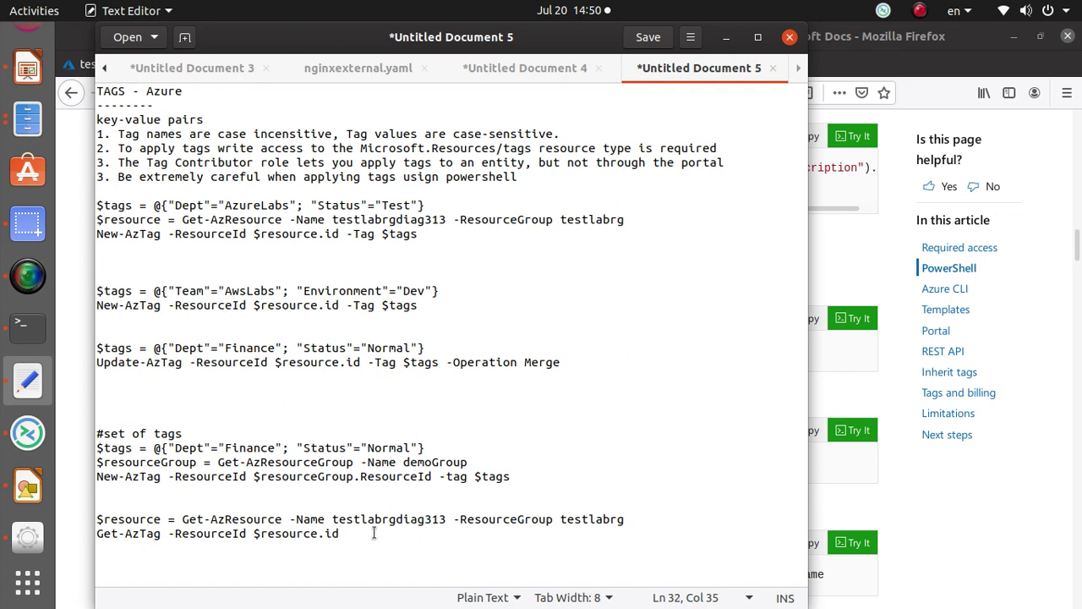
{"action": "key", "text": "Return"}
{"action": "key", "text": "Return"}
{"action": "key", "text": "ctrl+v"}
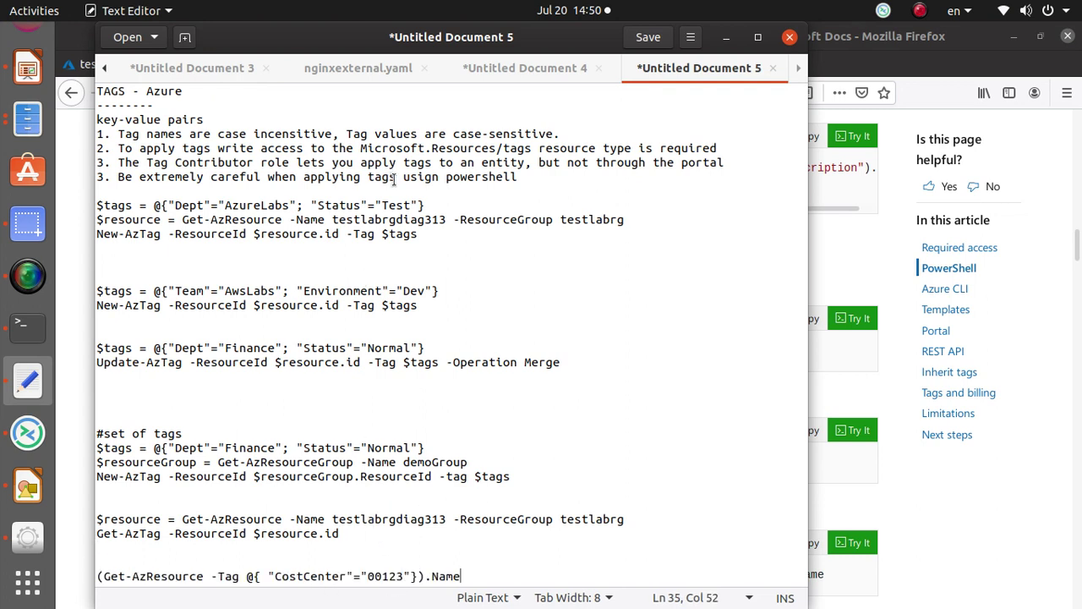
Step: Replace the CostCenter pair in the pasted command with the Status"="Test text copied from the first $tags line
{"action": "left_click_drag", "start_coordinate": [411, 205], "coordinate": [318, 203]}
{"action": "key", "text": "ctrl+c"}
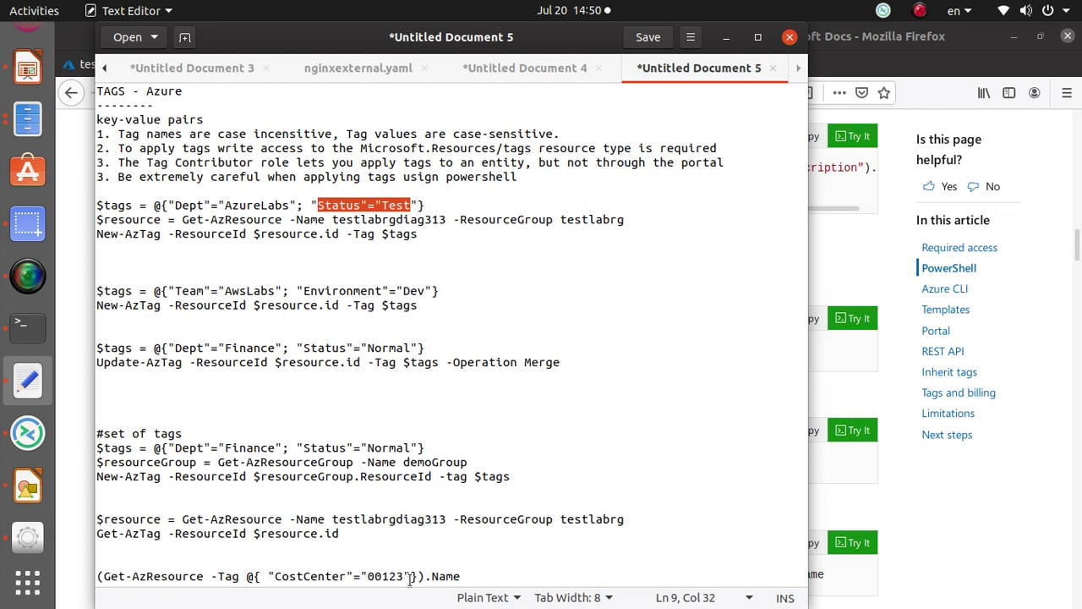
{"action": "left_click_drag", "start_coordinate": [410, 576], "coordinate": [276, 576]}
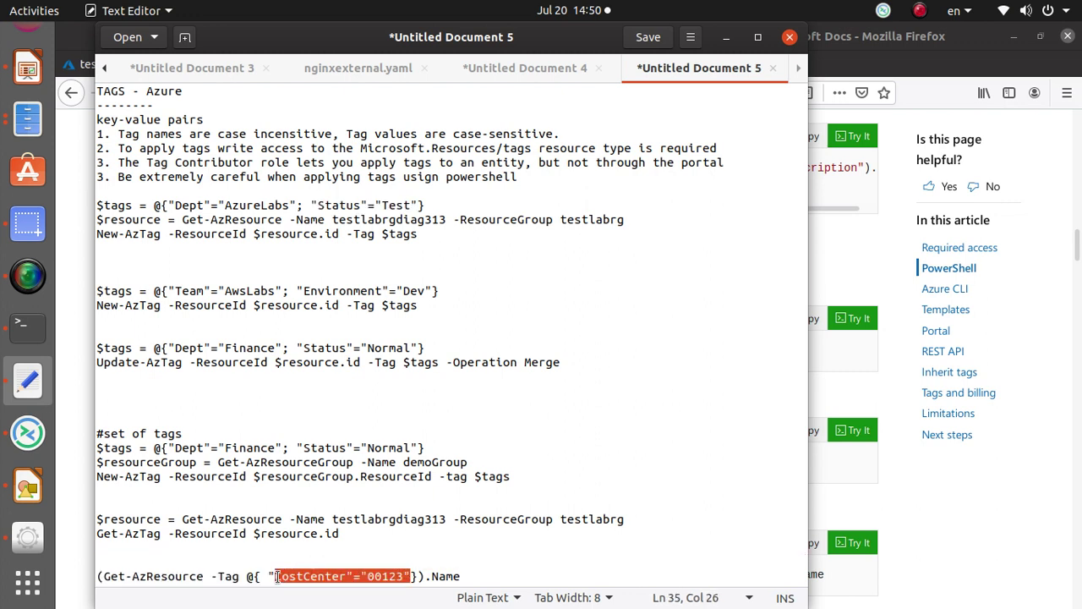
{"action": "key", "text": "ctrl+v"}
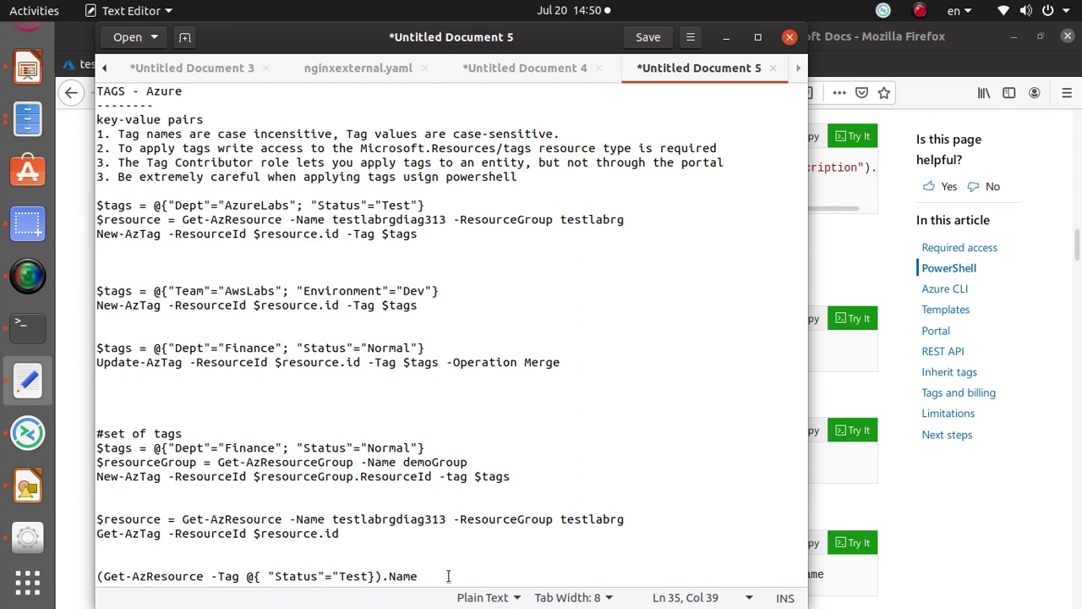
Step: Copy the edited Get-AzResource -Tag line from the notes and try to run it in Cloud Shell in Firefox, adding a closing parenthesis
{"action": "left_click_drag", "start_coordinate": [448, 576], "coordinate": [55, 571]}
{"action": "left_click", "coordinate": [60, 575]}
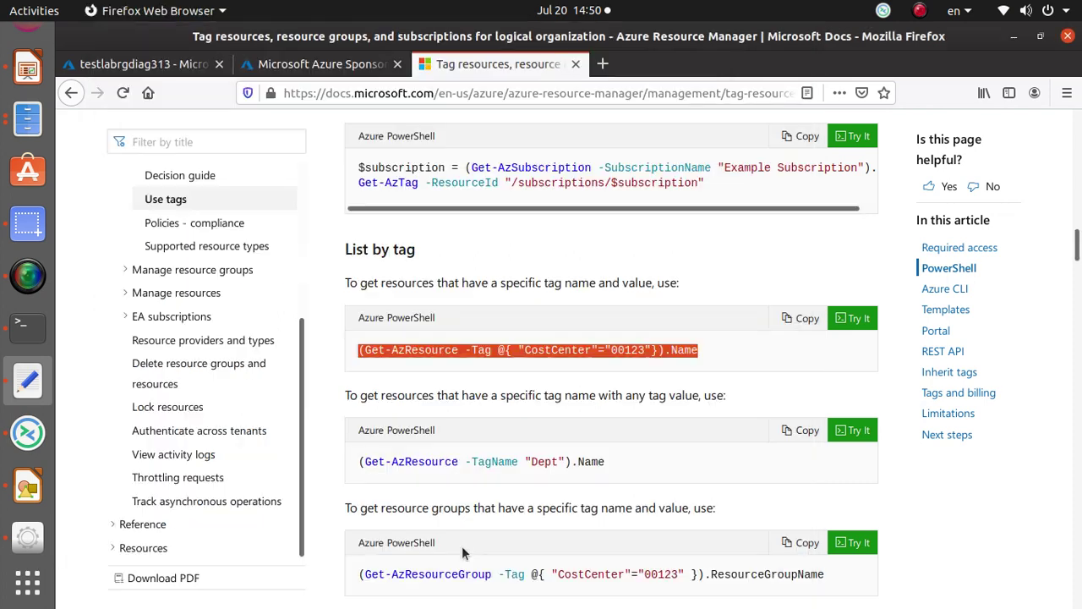
{"action": "left_click", "coordinate": [152, 68]}
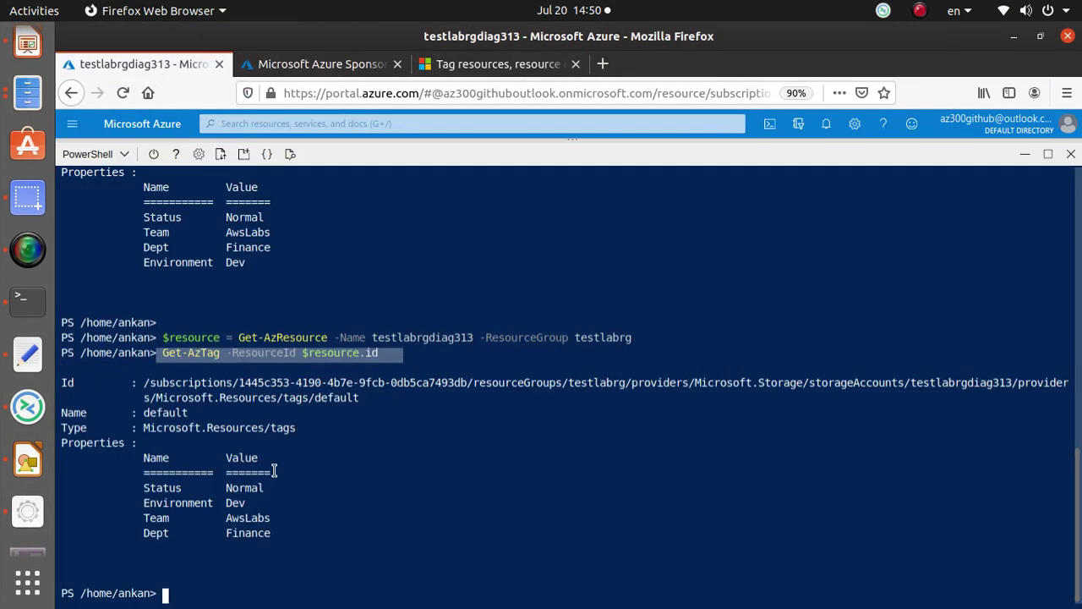
{"action": "right_click", "coordinate": [258, 592]}
{"action": "left_click", "coordinate": [297, 477]}
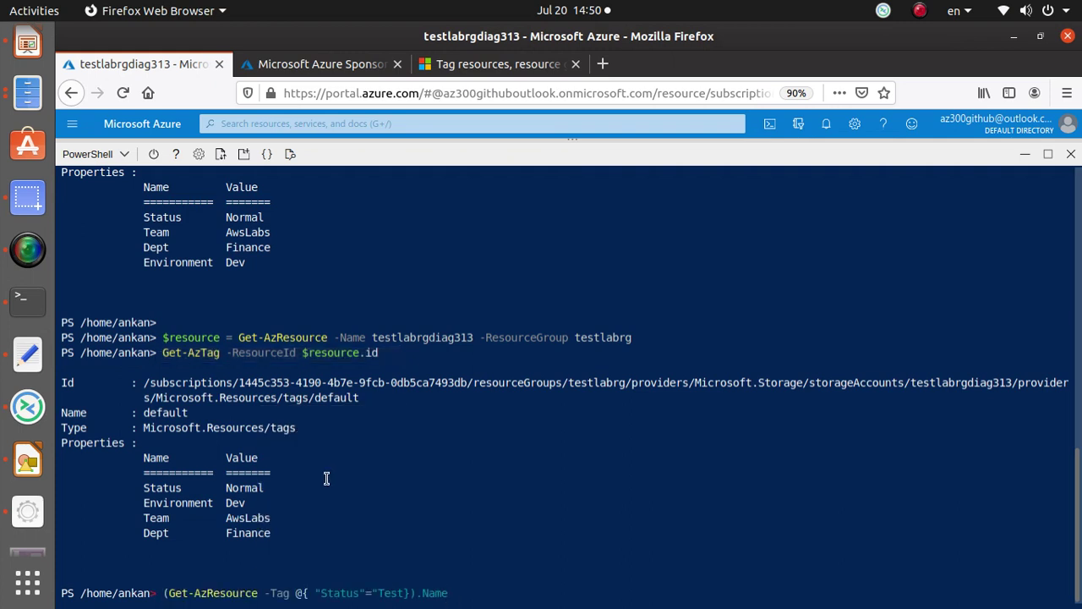
{"action": "key", "text": "Return"}
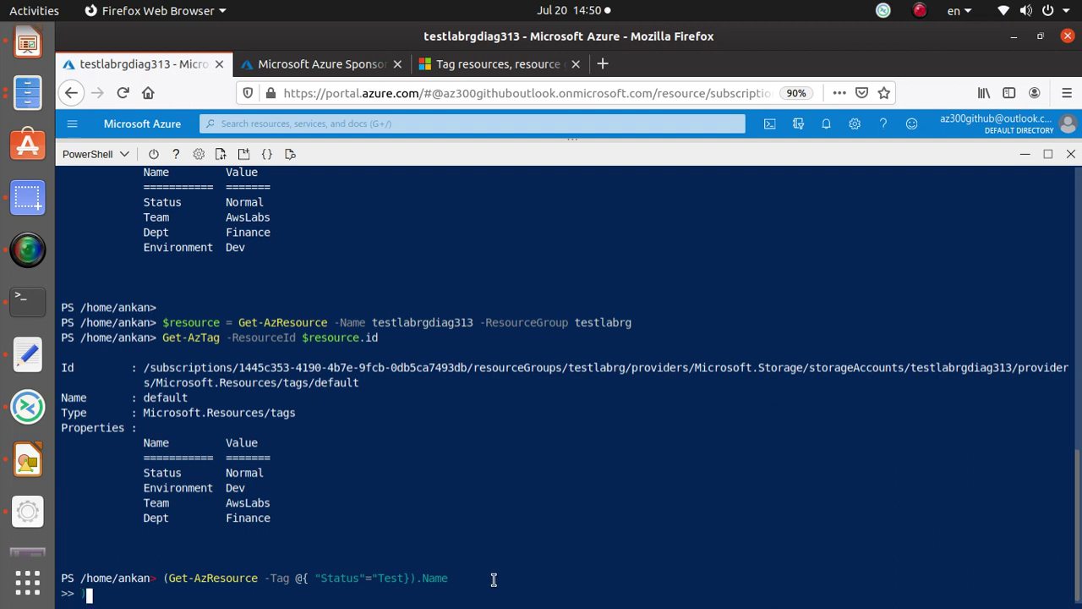
{"action": "key", "text": "Return"}
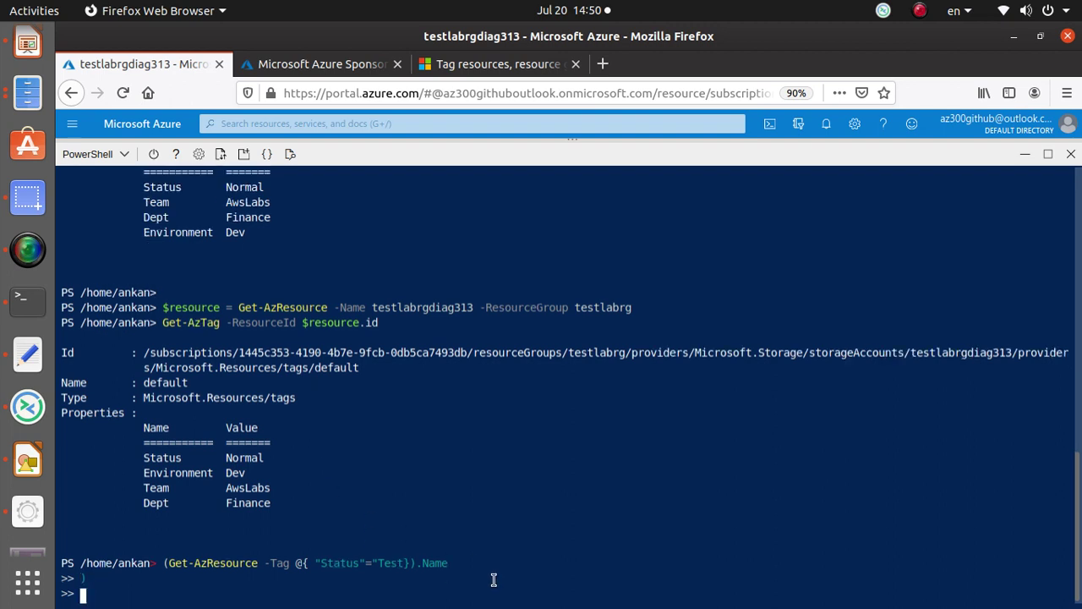
Step: Copy the CostCenter Get-AzResource -Tag example from the article's List by tag section again and paste it below the Status line in the notes
{"action": "key", "text": "alt+Tab"}
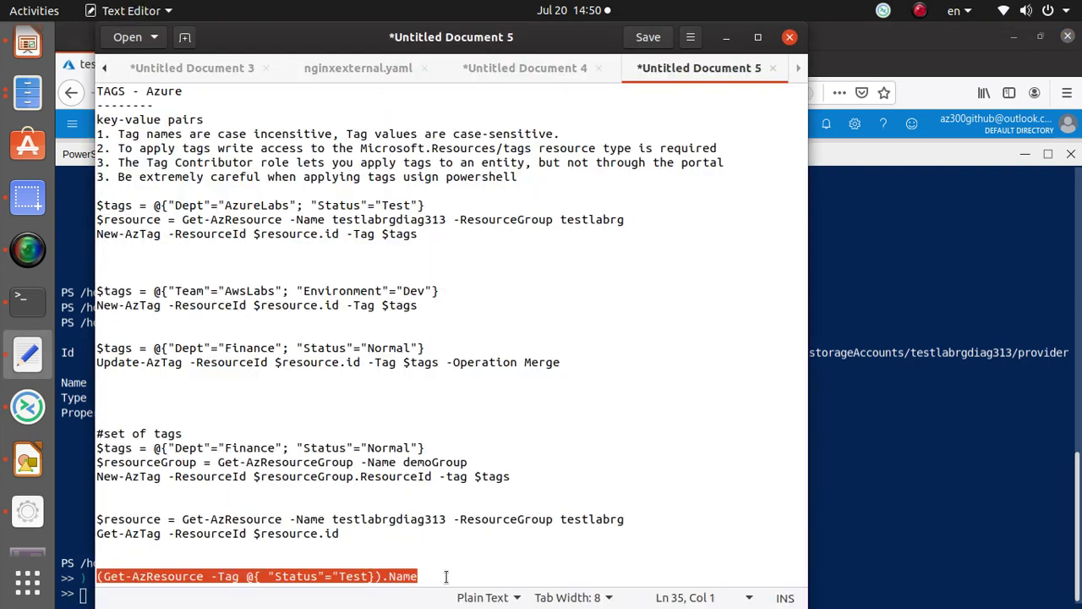
{"action": "key", "text": "alt+Tab"}
{"action": "left_click", "coordinate": [486, 68]}
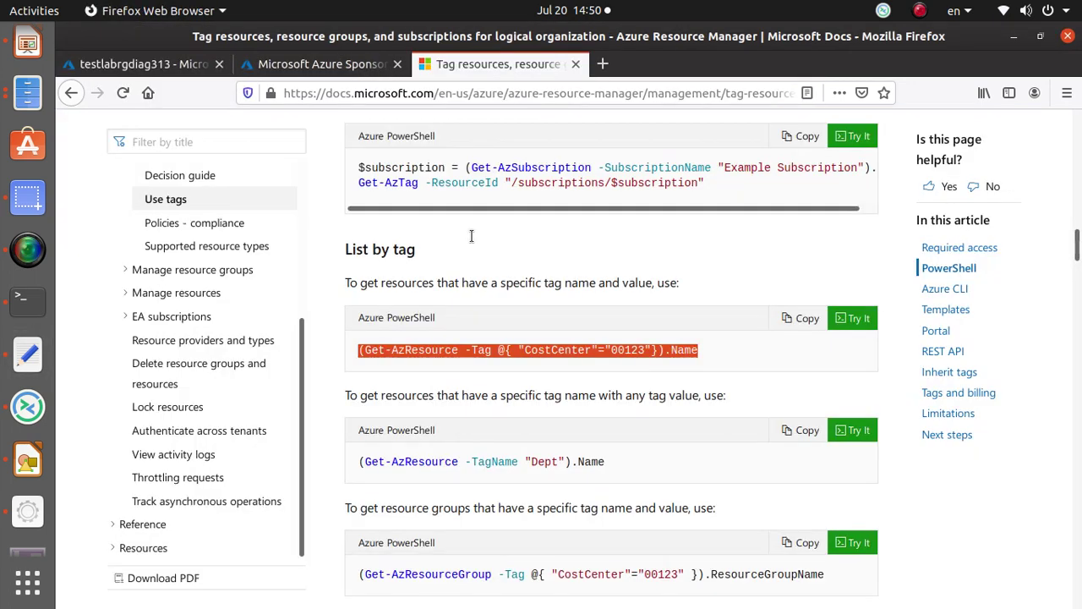
{"action": "left_click", "coordinate": [800, 319]}
{"action": "key", "text": "alt+Tab"}
{"action": "left_click", "coordinate": [456, 571]}
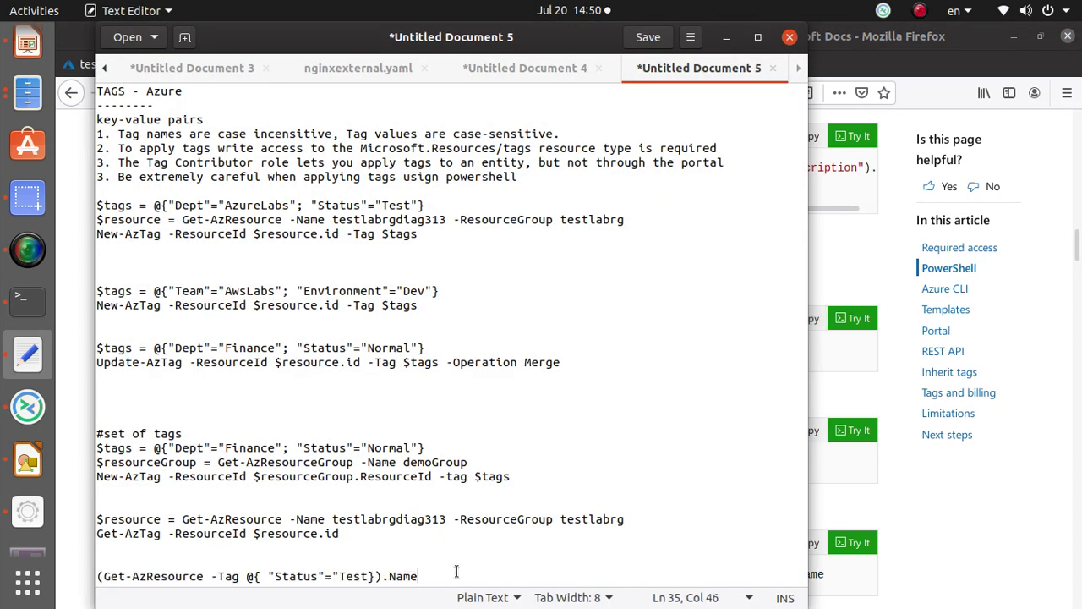
{"action": "key", "text": "Return"}
{"action": "key", "text": "Return"}
{"action": "key", "text": "ctrl+v"}
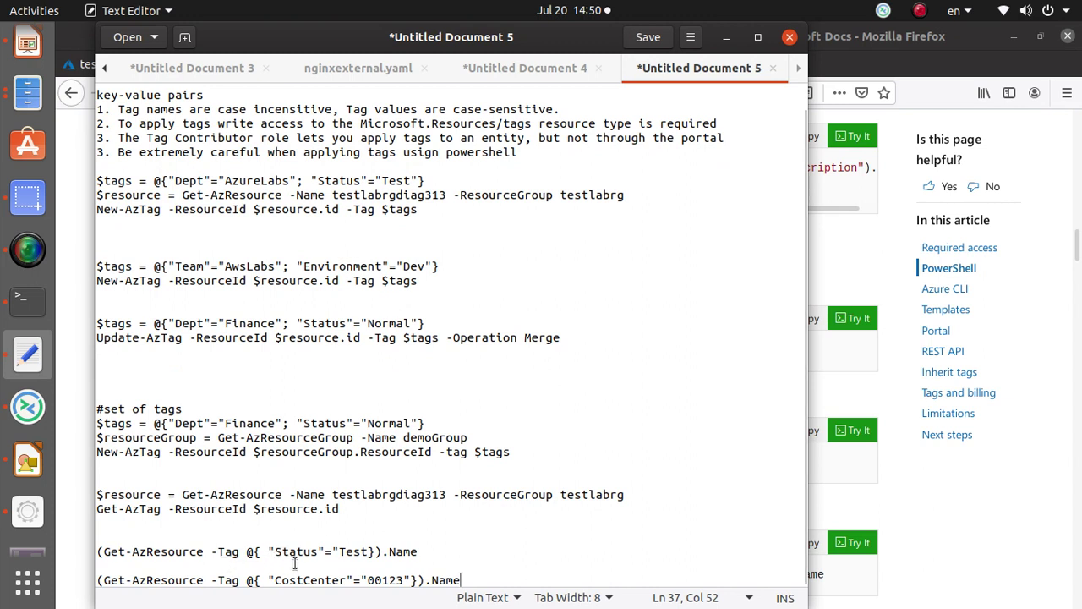
Step: Add the missing closing quotation mark after Test in the notes' Status query and select that command
{"action": "left_click", "coordinate": [368, 552]}
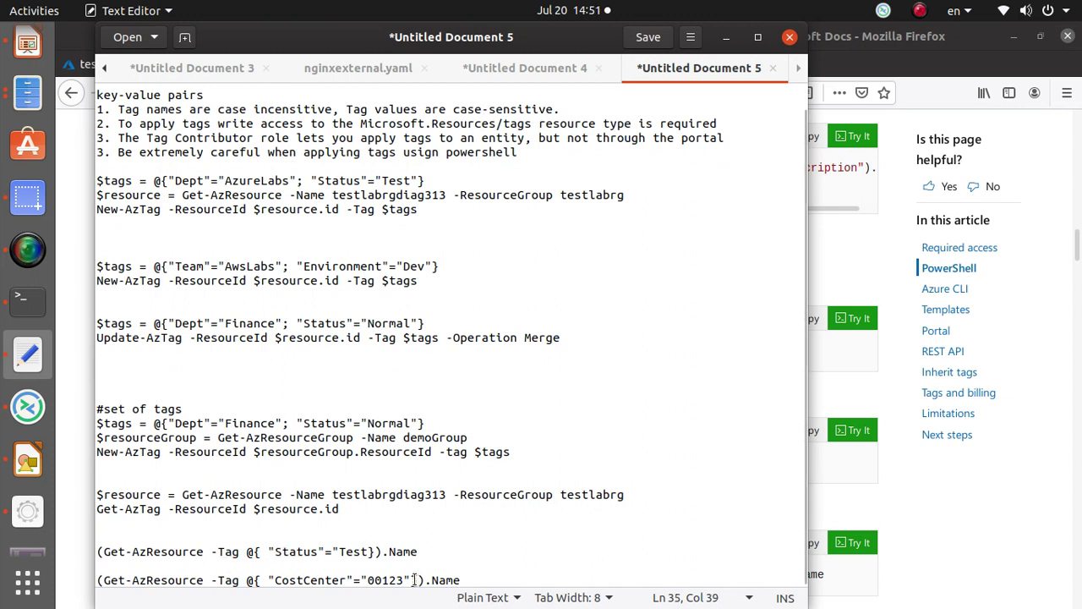
{"action": "type", "text": "\""}
{"action": "left_click_drag", "start_coordinate": [426, 551], "coordinate": [71, 542]}
{"action": "key", "text": "alt+Tab"}
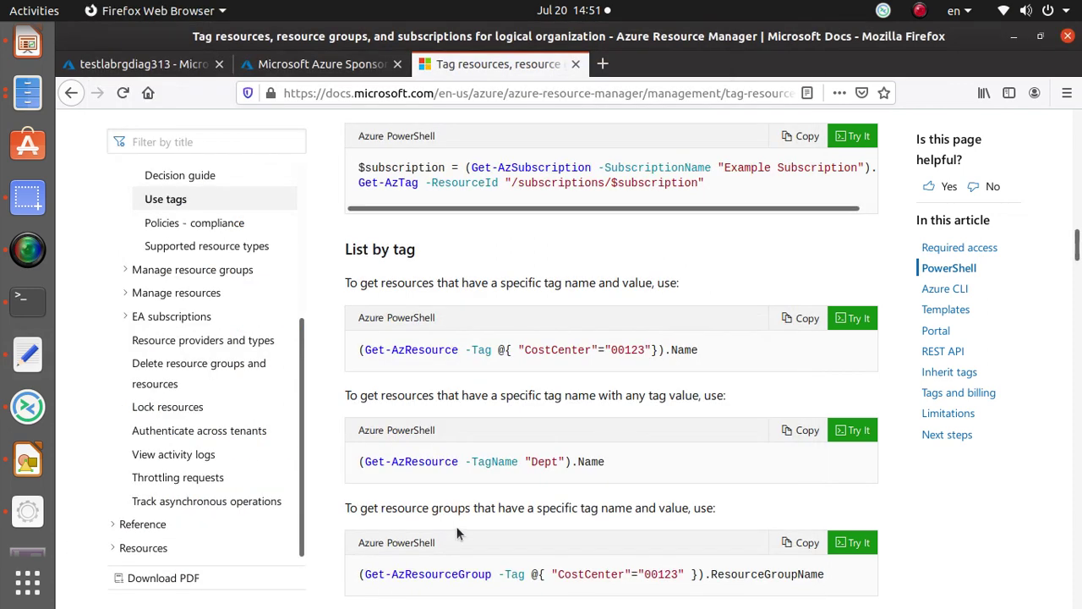
{"action": "key", "text": "alt+Tab"}
{"action": "key", "text": "alt+Tab"}
{"action": "left_click", "coordinate": [135, 64]}
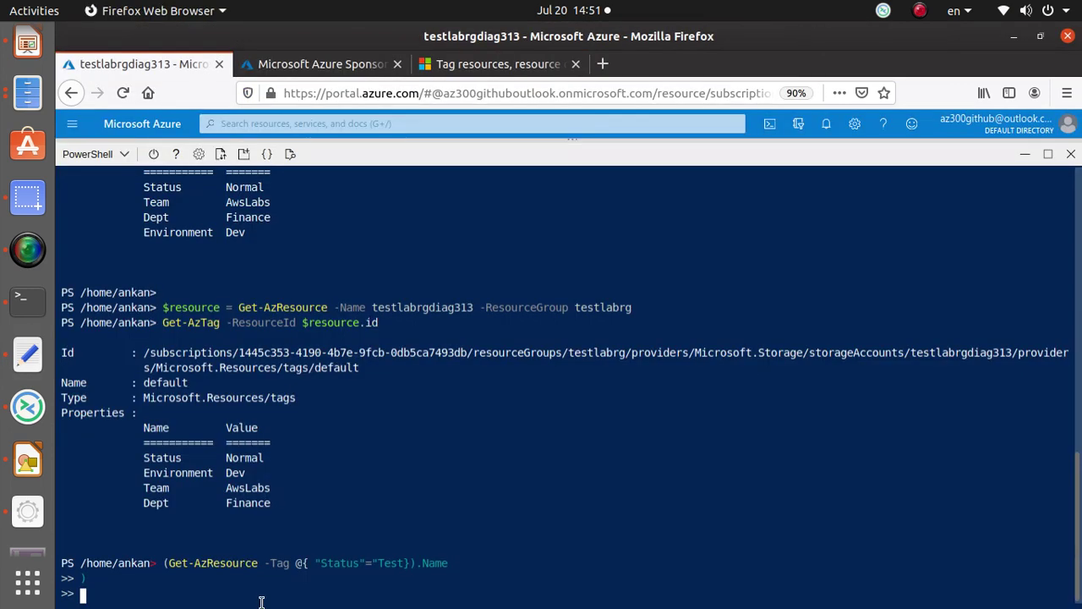
{"action": "right_click", "coordinate": [262, 595]}
{"action": "left_click", "coordinate": [347, 483]}
{"action": "right_click", "coordinate": [305, 597]}
{"action": "left_click", "coordinate": [356, 473]}
{"action": "key", "text": "alt+Tab"}
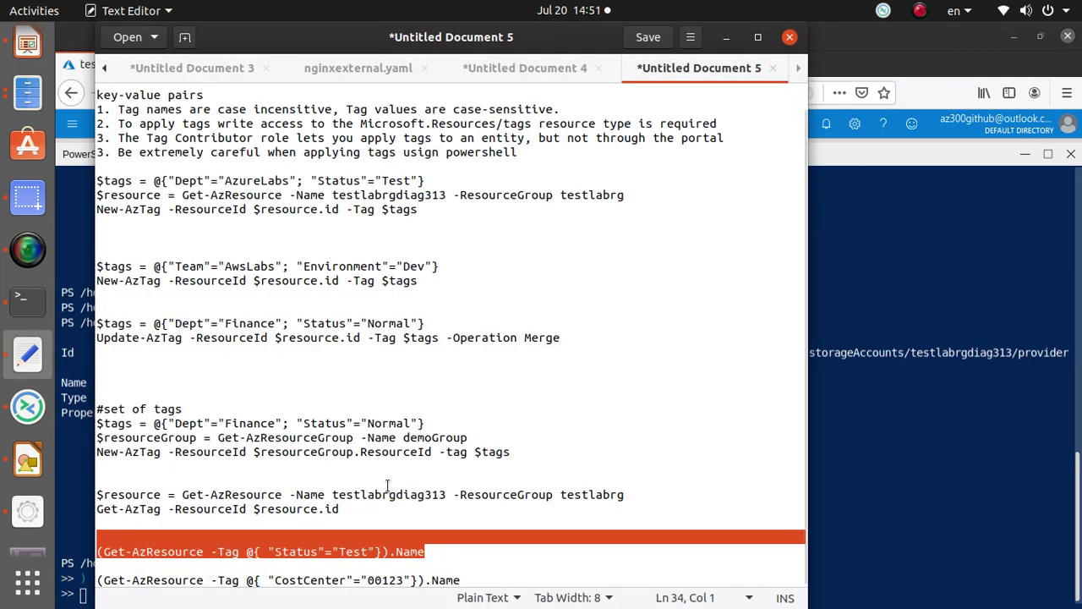
Step: Copy the corrected (Get-AzResource -Tag @{ "Status"="Test"}).Name line from the text editor and try to run it twice in Cloud Shell in Firefox
{"action": "left_click", "coordinate": [384, 540]}
{"action": "left_click_drag", "start_coordinate": [436, 551], "coordinate": [97, 552]}
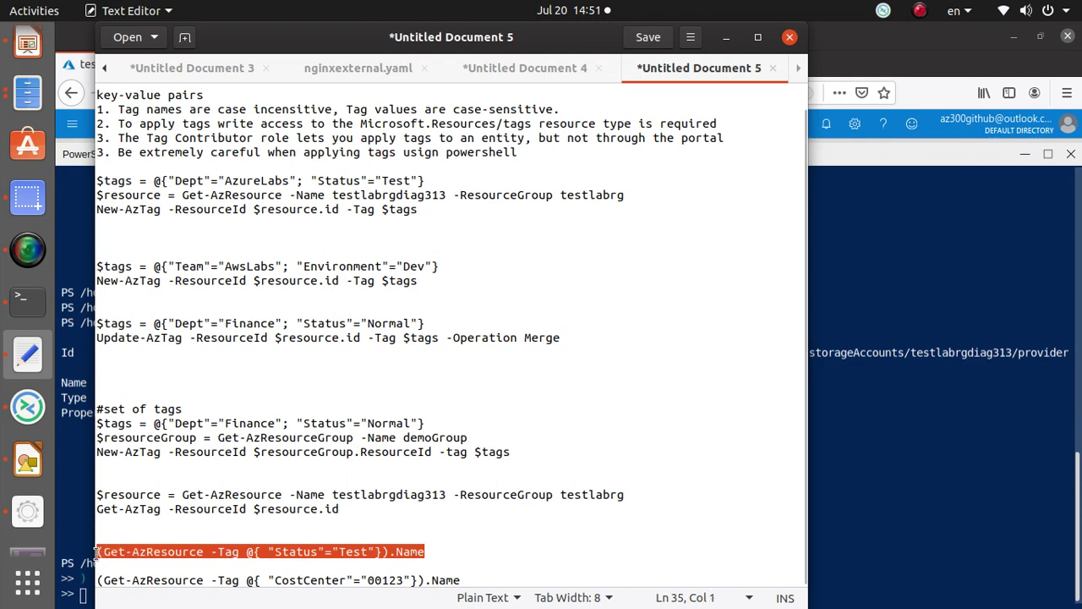
{"action": "key", "text": "ctrl+c"}
{"action": "key", "text": "alt+Tab"}
{"action": "key", "text": "Return"}
{"action": "key", "text": "ctrl+v"}
{"action": "key", "text": "Return"}
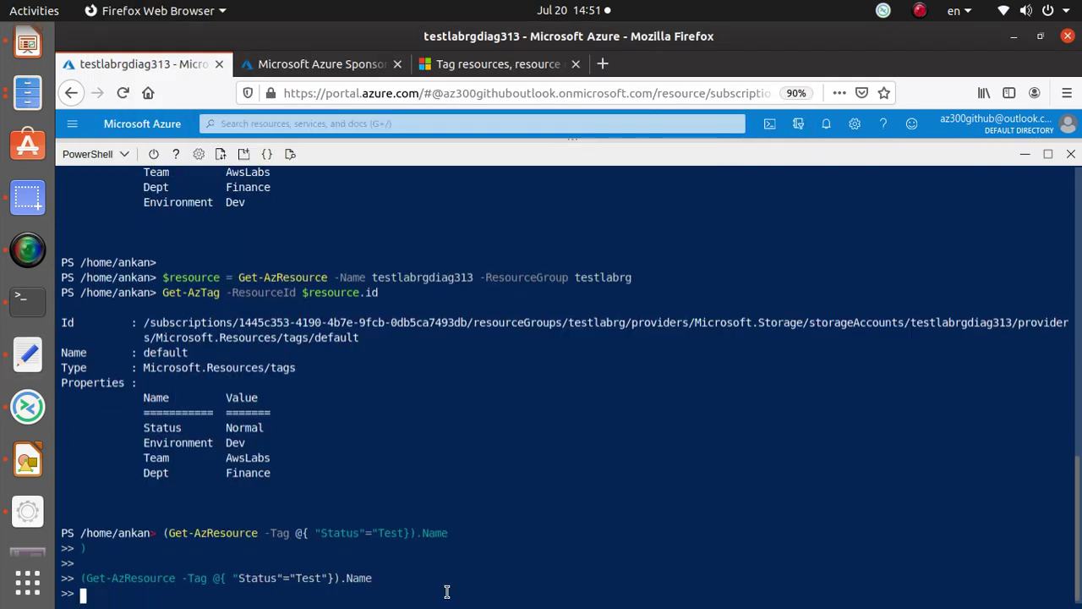
{"action": "key", "text": "ctrl+v"}
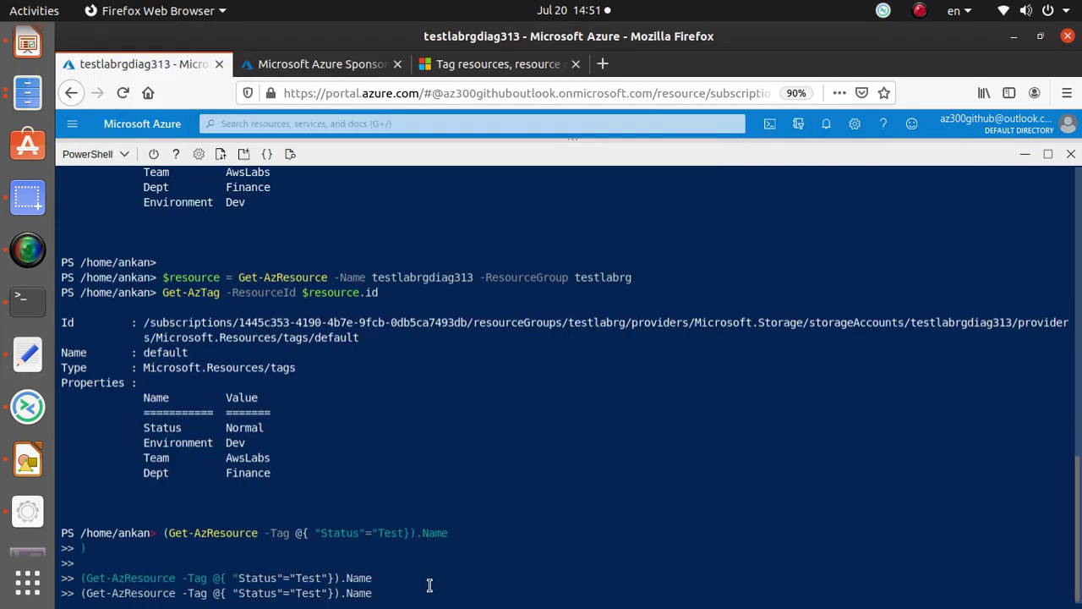
{"action": "key", "text": "Return"}
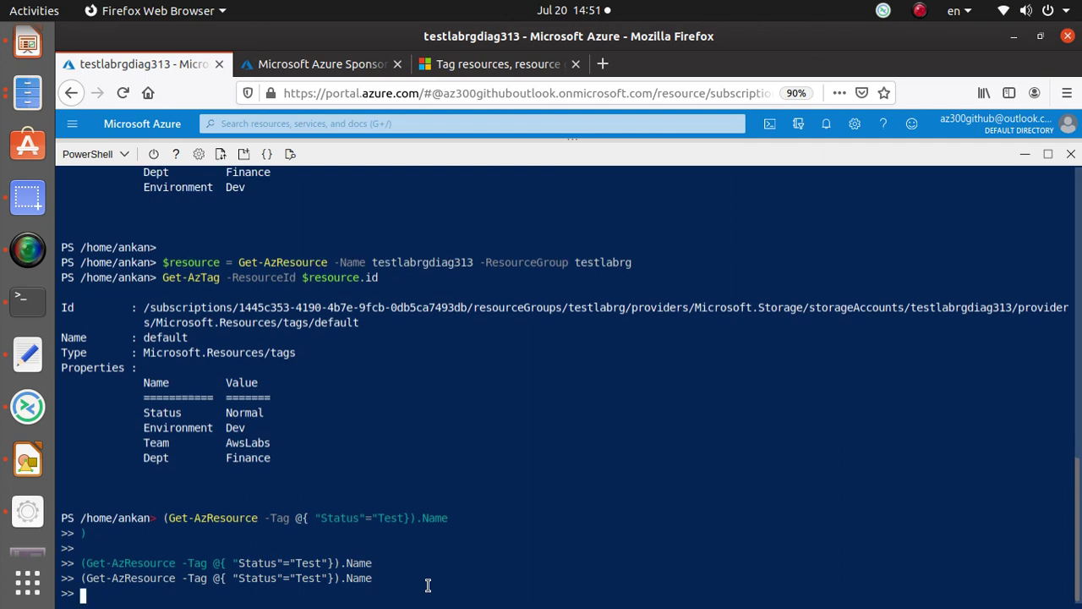
{"action": "key", "text": "Return"}
{"action": "key", "text": "Return"}
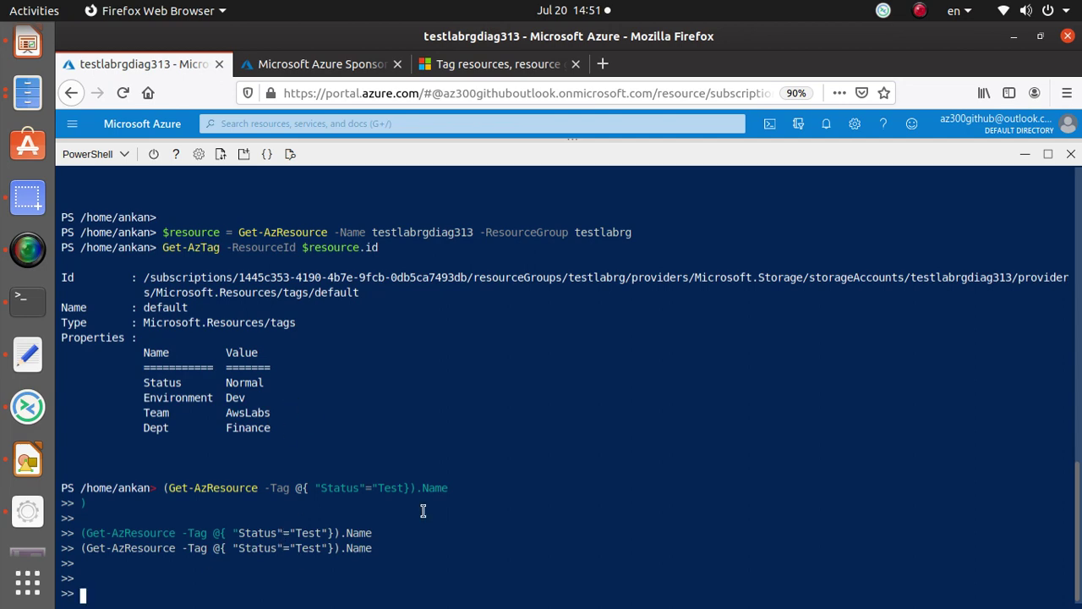
Step: Shrink the Cloud Shell pane and check the tags on the testlabrgdiag313 overview, then return to the text editor notes
{"action": "left_click_drag", "start_coordinate": [508, 138], "coordinate": [508, 487]}
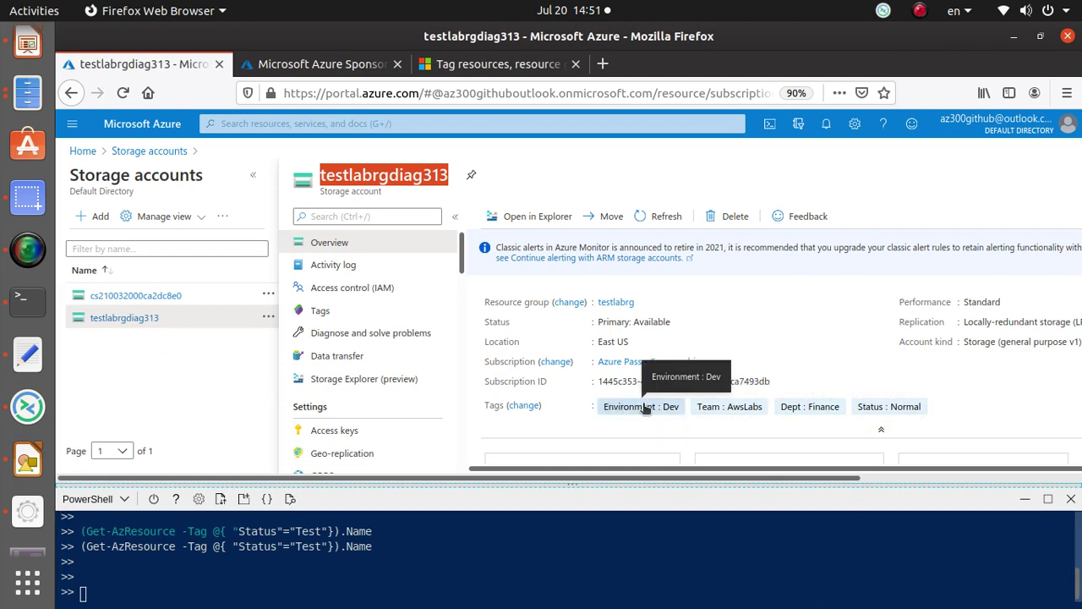
{"action": "key", "text": "alt+Tab"}
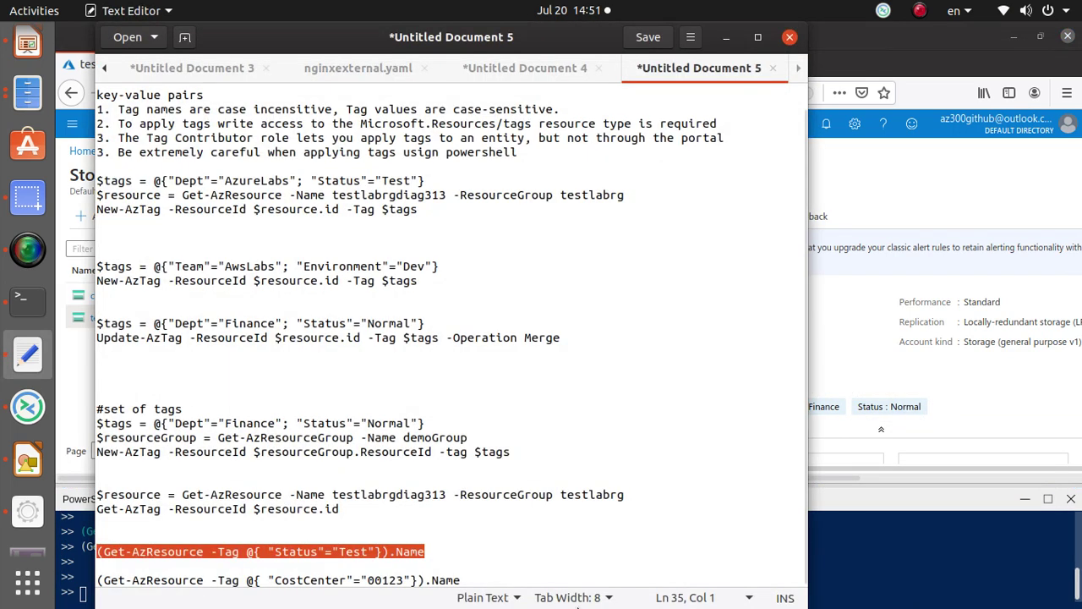
{"action": "key", "text": "alt+Tab"}
{"action": "key", "text": "alt+Tab"}
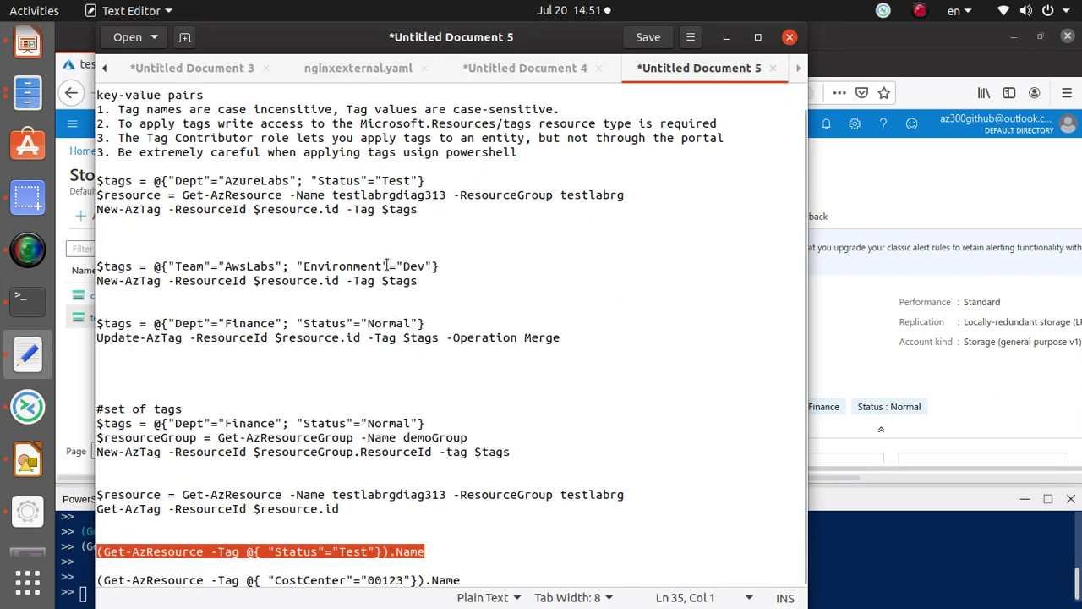
Step: Replace the CostCenter pair in the notes' last command with "Environment"="Dev" copied from the second $tags line
{"action": "left_click", "coordinate": [433, 266]}
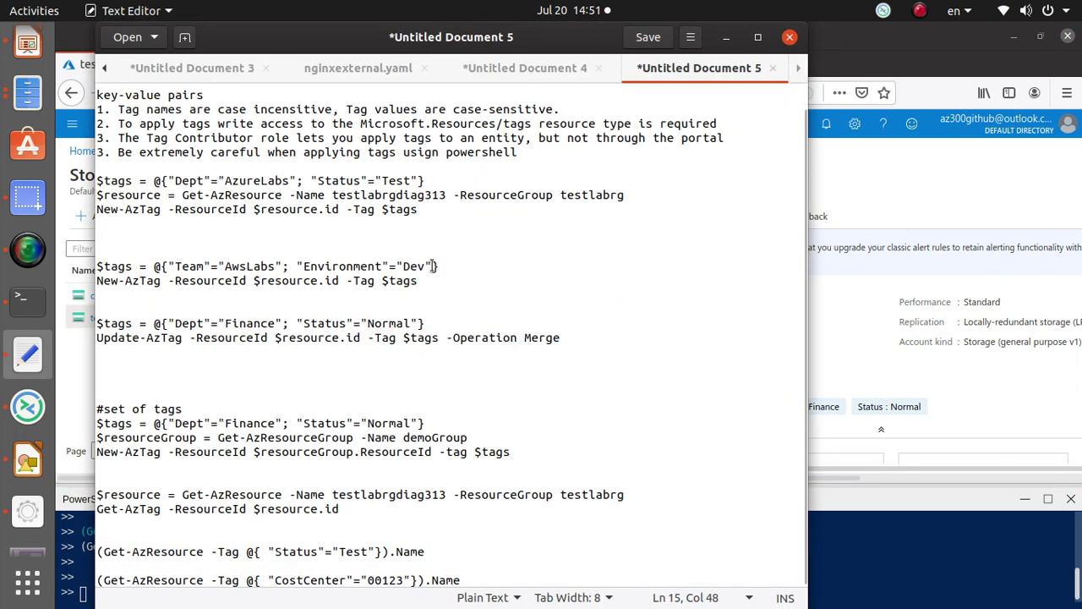
{"action": "left_click", "coordinate": [859, 373]}
{"action": "key", "text": "alt+Tab"}
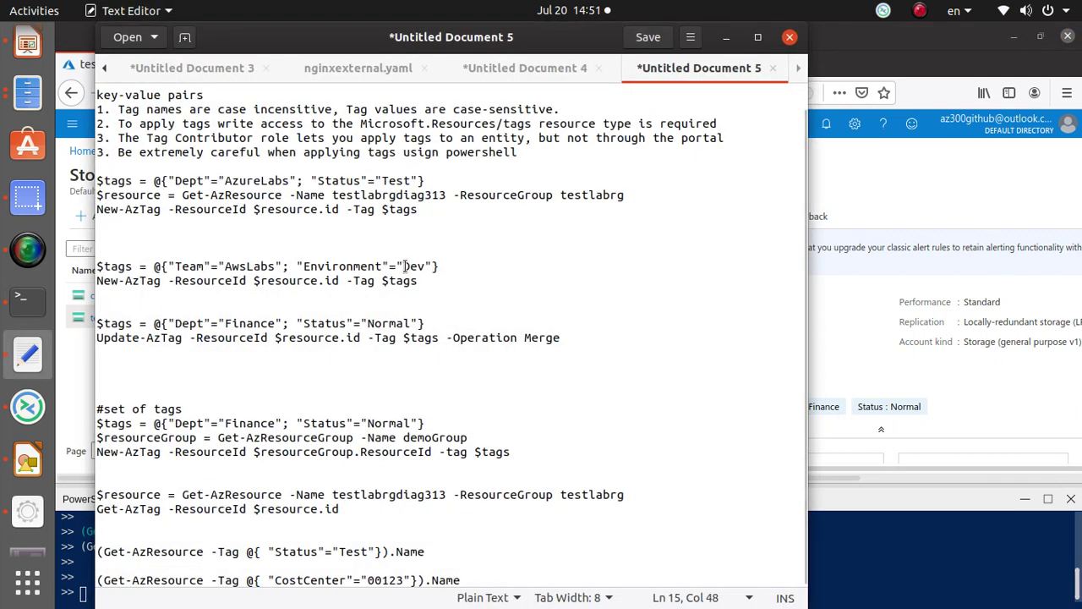
{"action": "left_click_drag", "start_coordinate": [433, 266], "coordinate": [296, 266]}
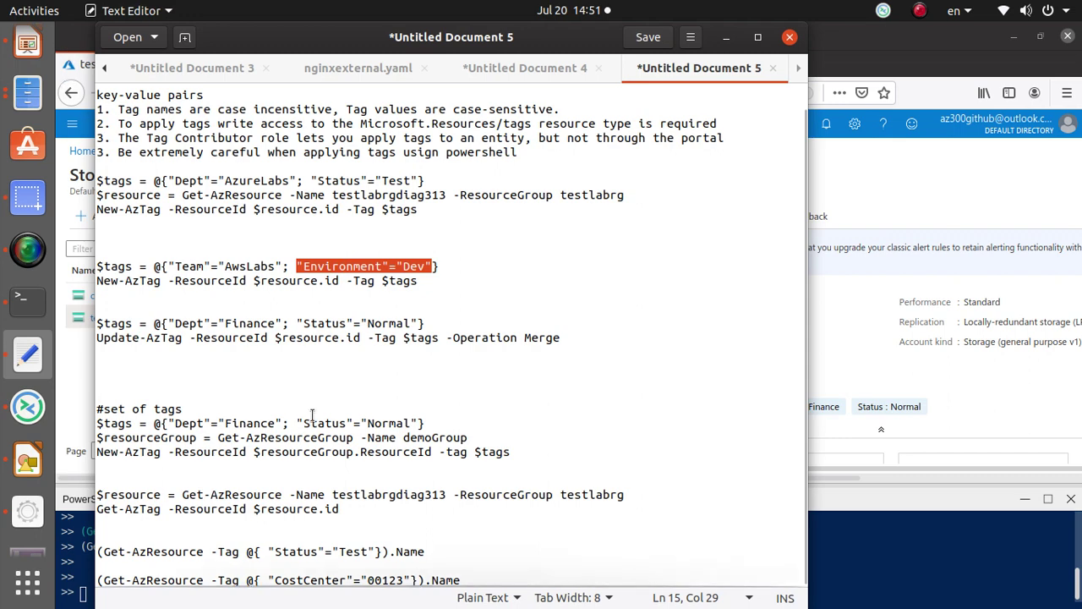
{"action": "left_click_drag", "start_coordinate": [411, 580], "coordinate": [269, 580]}
{"action": "key", "text": "ctrl+v"}
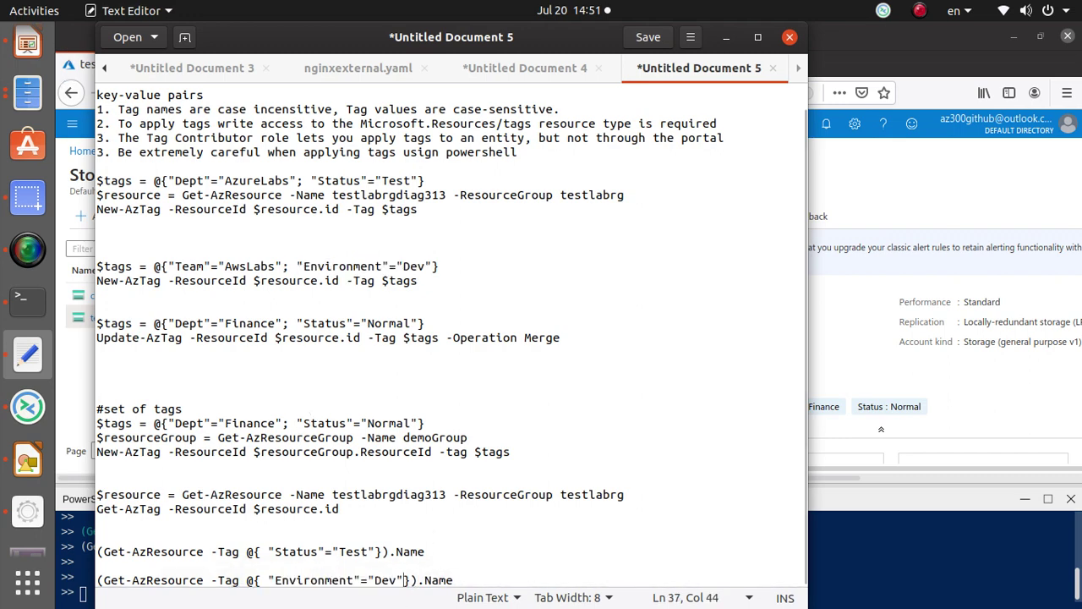
Step: Copy the (Get-AzResource -Tag @{ "Environment"="Dev"}).Name line from the notes and try to run it in Cloud Shell in Firefox
{"action": "left_click_drag", "start_coordinate": [458, 580], "coordinate": [99, 580]}
{"action": "key", "text": "ctrl+c"}
{"action": "key", "text": "alt+Tab"}
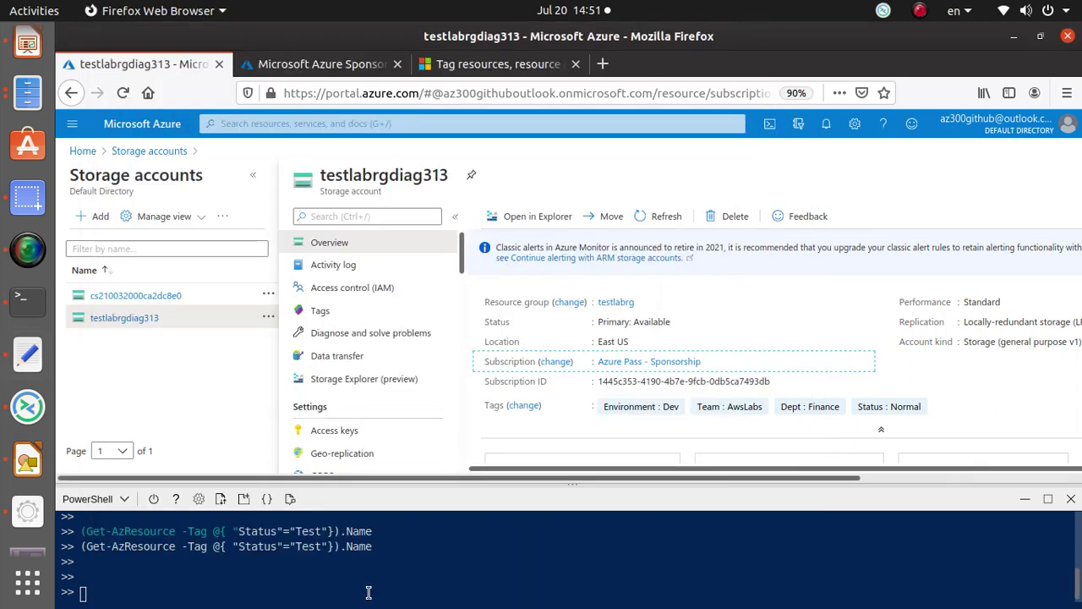
{"action": "right_click", "coordinate": [369, 592]}
{"action": "left_click", "coordinate": [470, 473]}
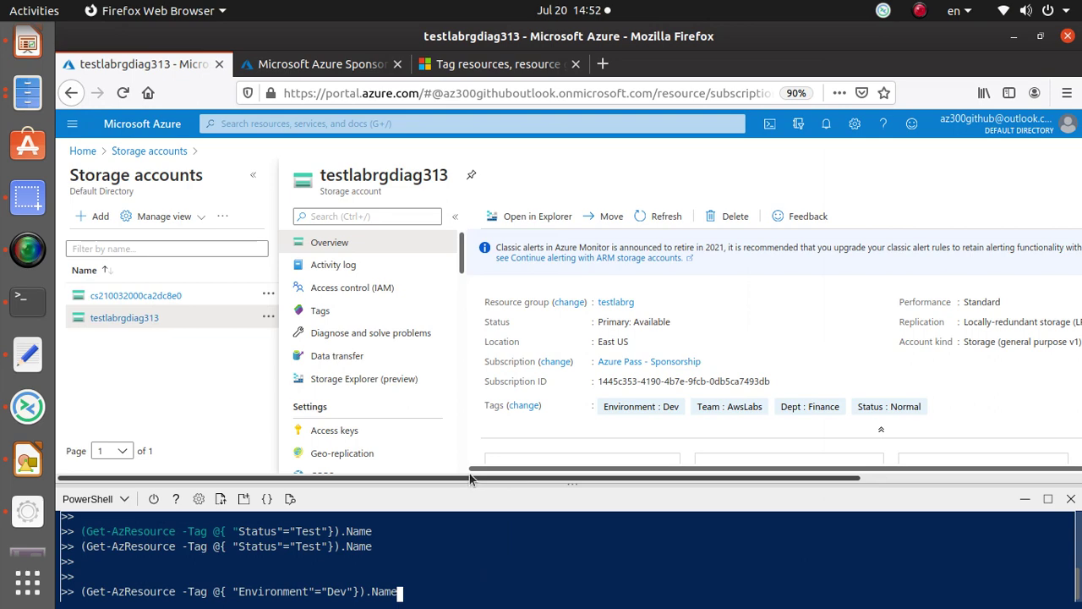
{"action": "key", "text": "Return"}
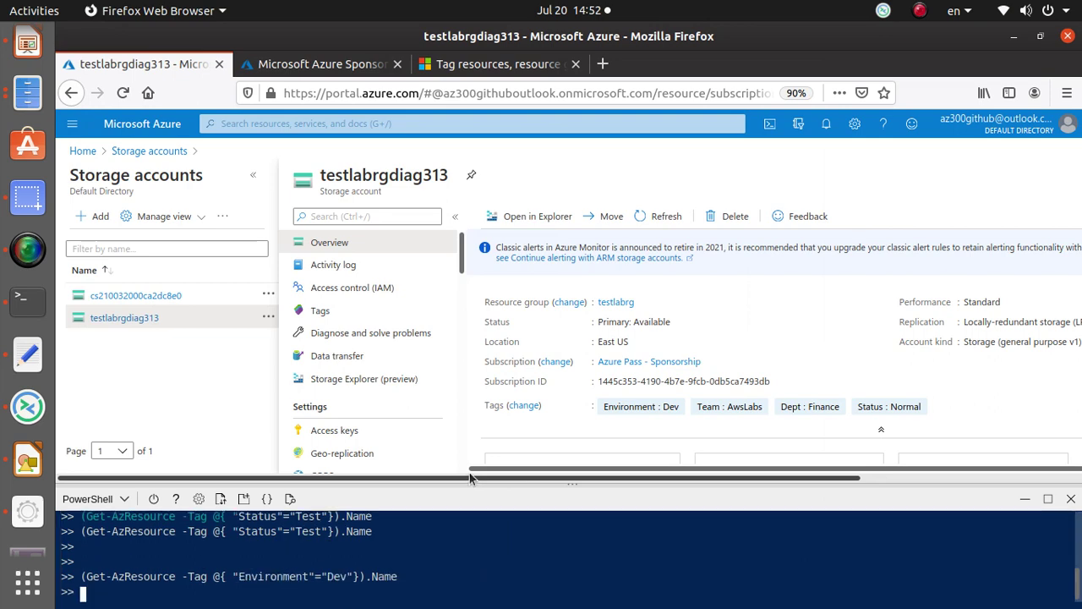
Step: Examine the article's List by tag example for getting resources by a specific tag name and value
{"action": "key", "text": "alt+Tab"}
{"action": "key", "text": "alt+Tab"}
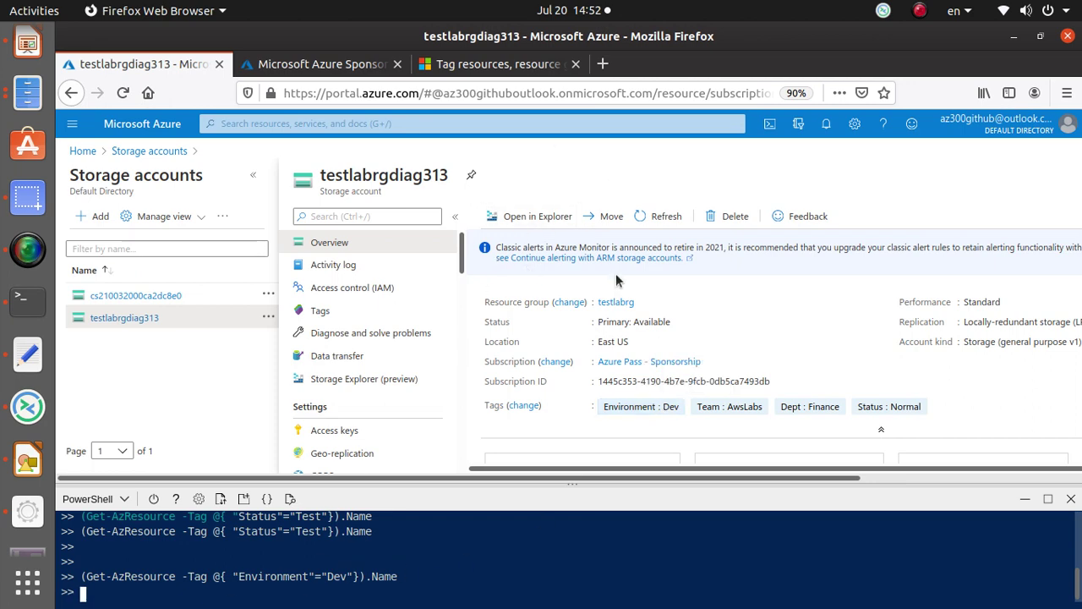
{"action": "key", "text": "alt+Tab"}
{"action": "key", "text": "alt+Tab"}
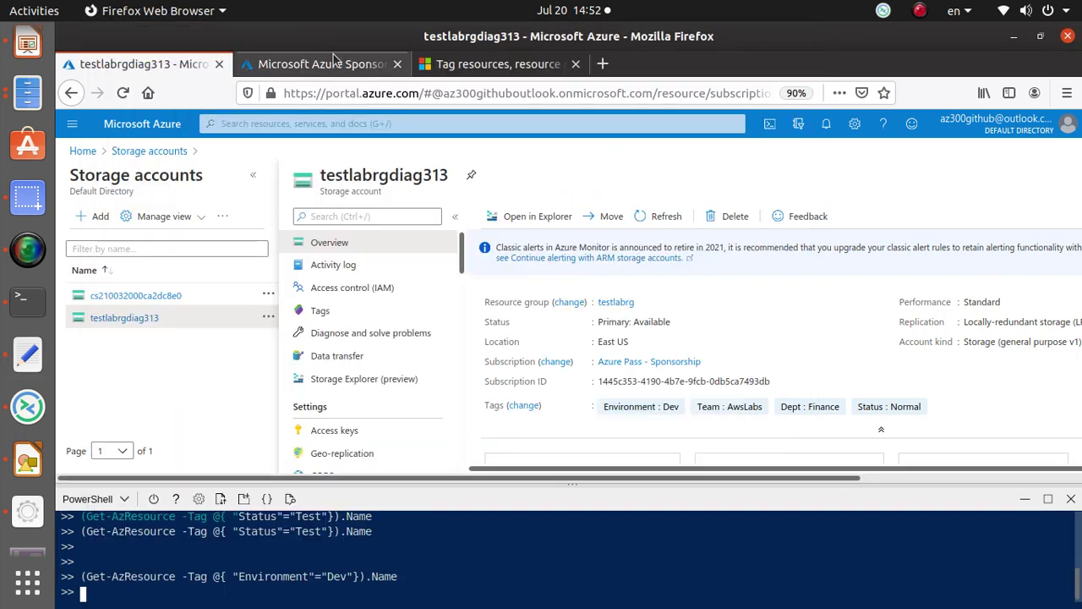
{"action": "left_click", "coordinate": [480, 70]}
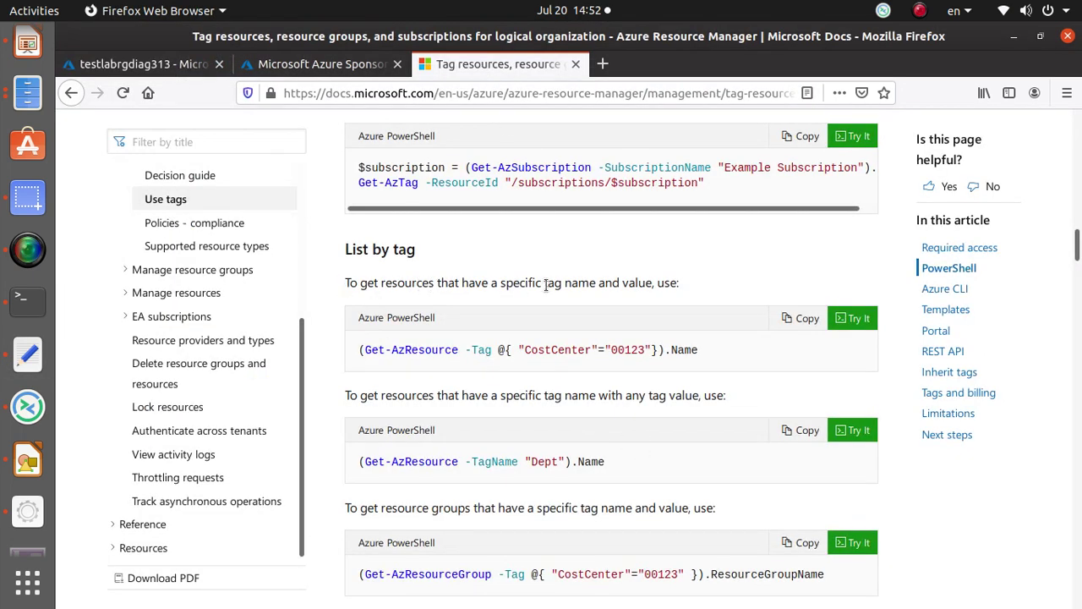
{"action": "left_click_drag", "start_coordinate": [749, 350], "coordinate": [345, 353]}
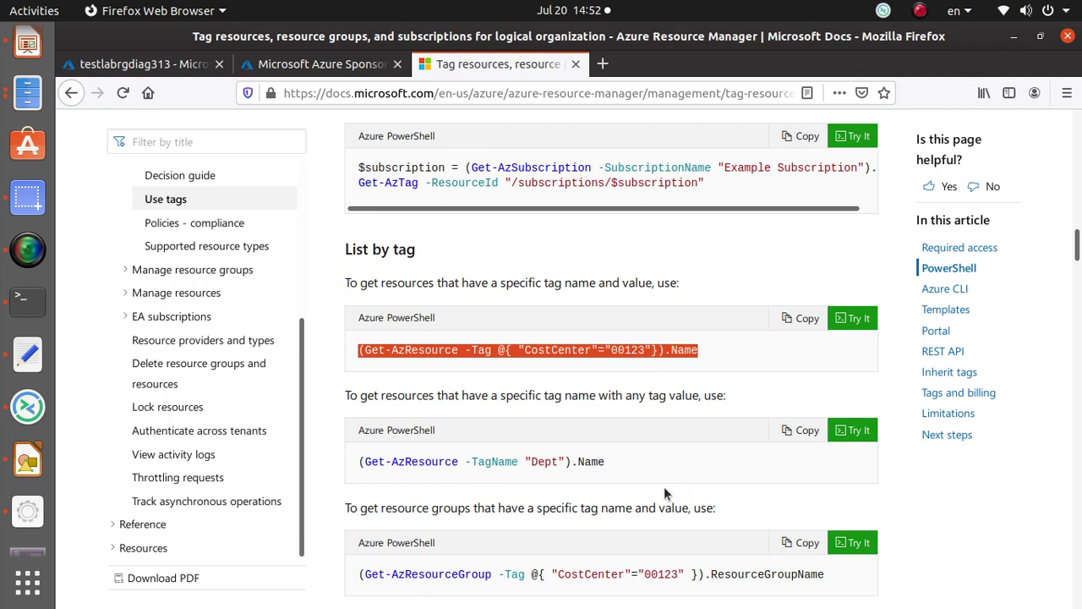
{"action": "left_click", "coordinate": [647, 354]}
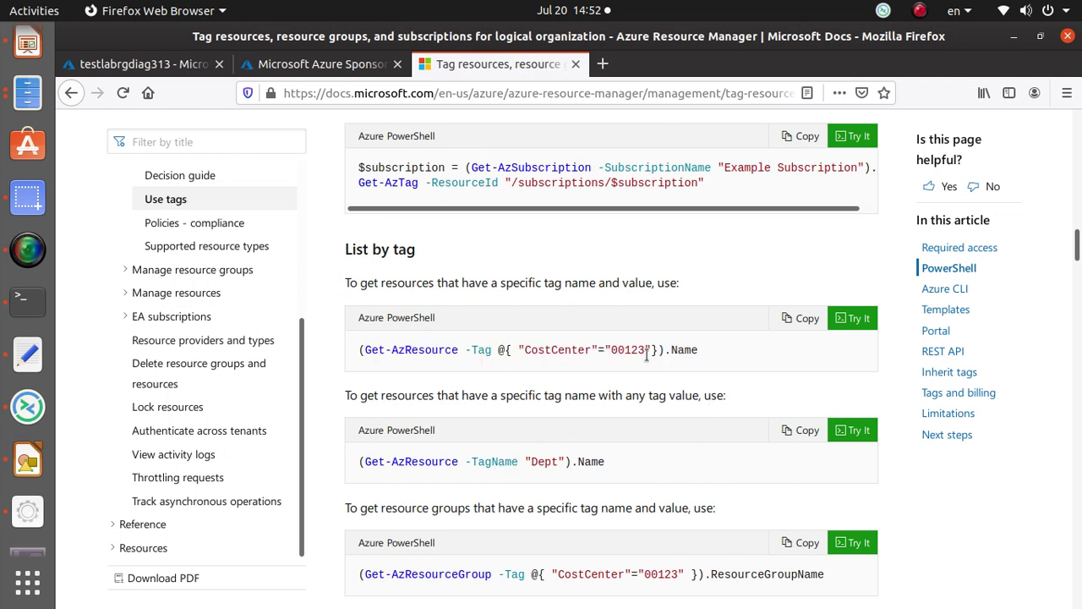
{"action": "left_click_drag", "start_coordinate": [522, 350], "coordinate": [645, 336]}
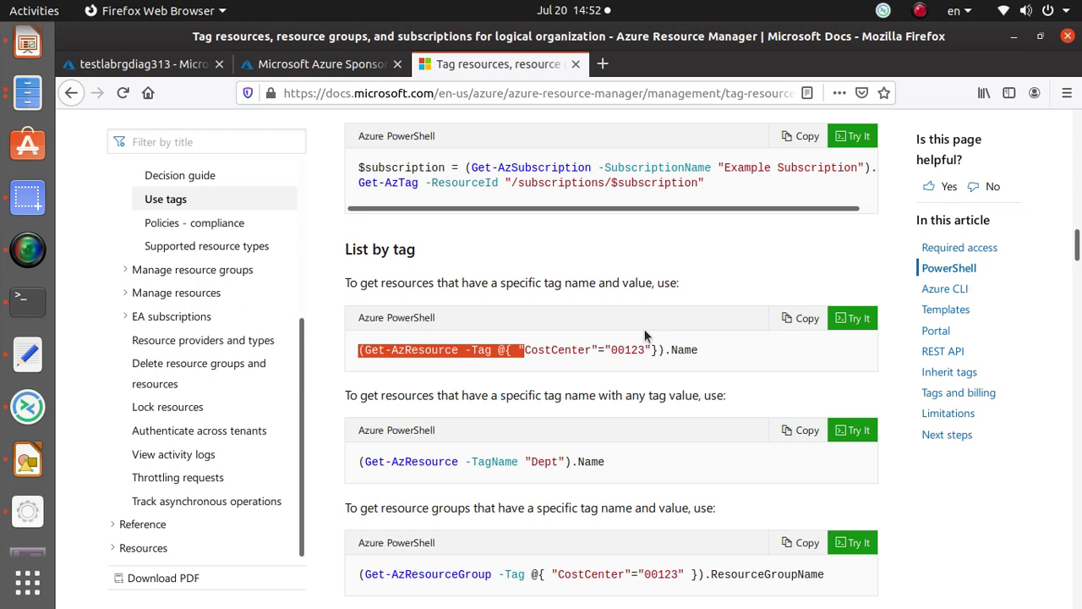
Step: Copy the article's (Get-AzResource -TagName "Dept").Name example and paste it at the Cloud Shell prompt
{"action": "left_click", "coordinate": [801, 433]}
{"action": "key", "text": "alt+Tab"}
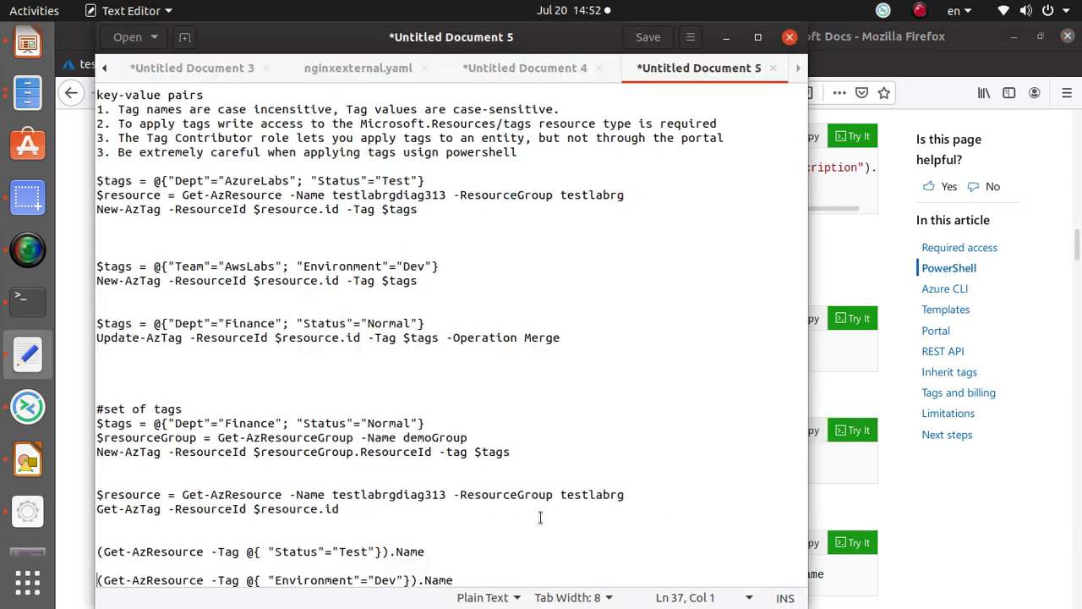
{"action": "key", "text": "alt+Tab"}
{"action": "left_click", "coordinate": [114, 67]}
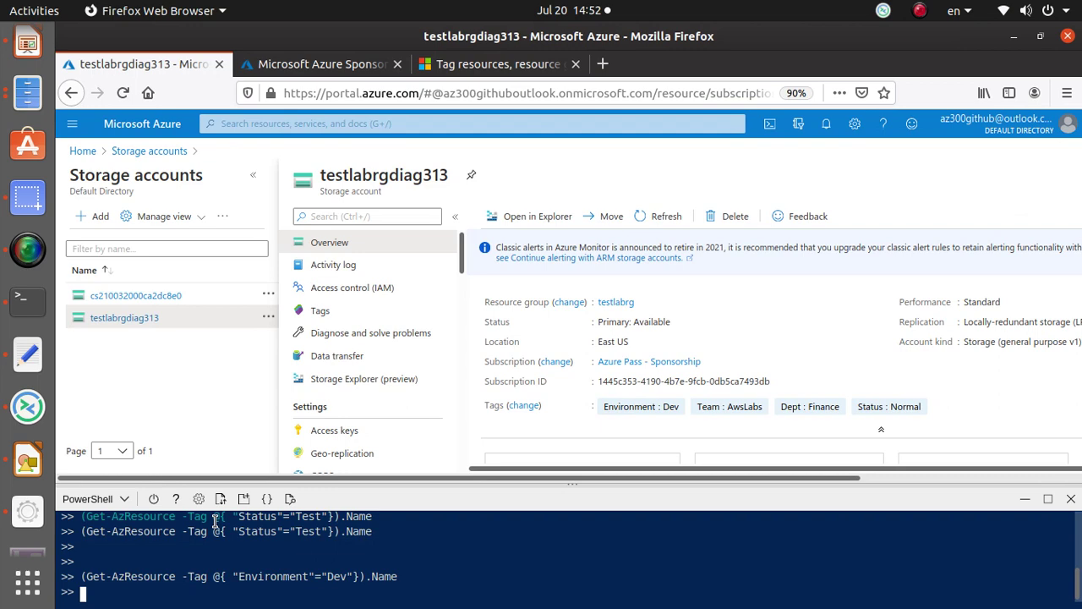
{"action": "right_click", "coordinate": [227, 591]}
{"action": "left_click", "coordinate": [300, 479]}
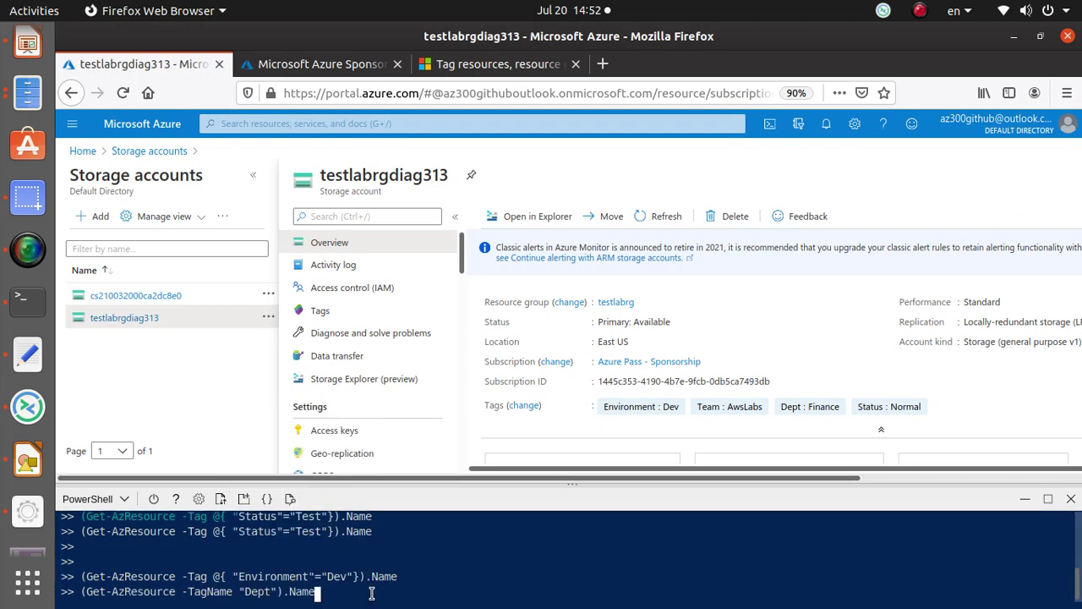
Step: Change the tag name in the pasted Get-AzResource -TagName command from Dept to Team
{"action": "key", "text": "Left"}
{"action": "key", "text": "Left"}
{"action": "key", "text": "Left"}
{"action": "key", "text": "Left"}
{"action": "key", "text": "Left"}
{"action": "key", "text": "Left"}
{"action": "key", "text": "Left"}
{"action": "key", "text": "BackSpace"}
{"action": "key", "text": "BackSpace"}
{"action": "key", "text": "BackSpace"}
{"action": "key", "text": "BackSpace"}
{"action": "type", "text": "T"}
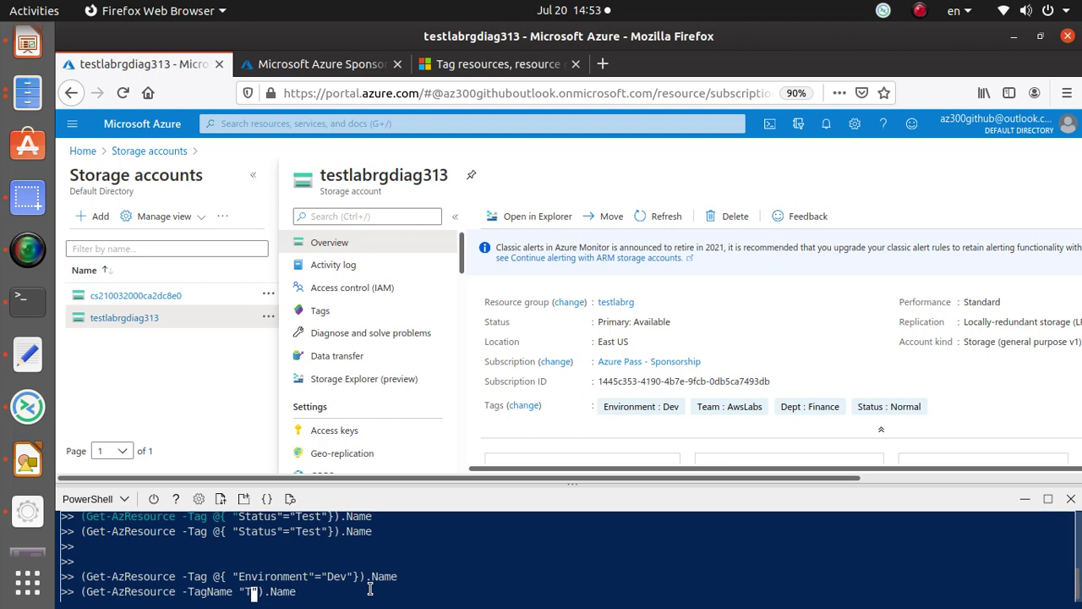
{"action": "type", "text": "eam"}
Step: Try to run the (Get-AzResource -TagName "Team").Name query, removing the stray line break after Team, and switch back to the text editor
{"action": "key", "text": "Return"}
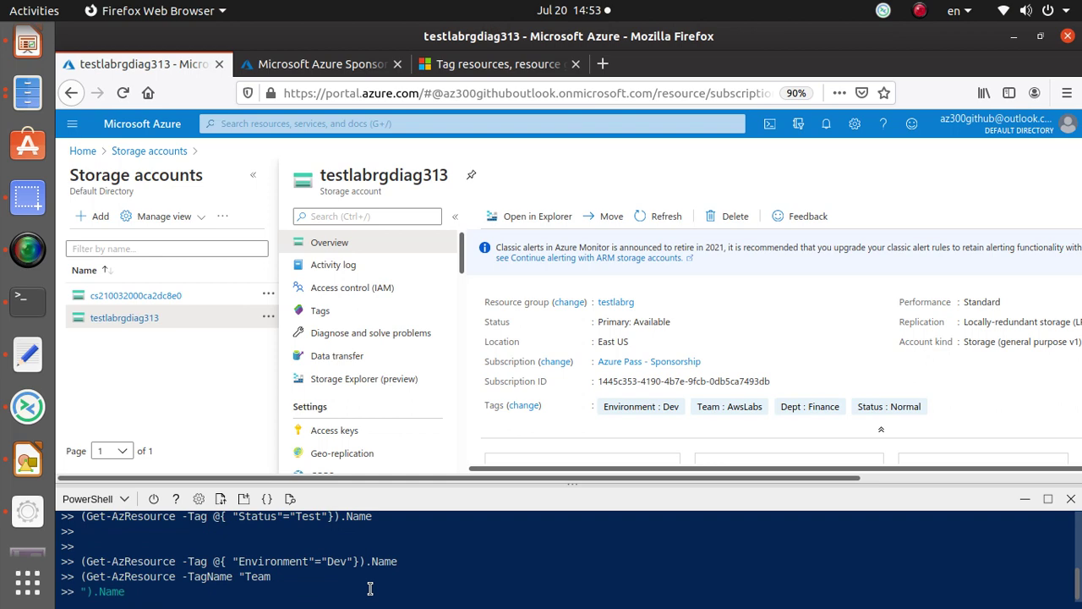
{"action": "key", "text": "BackSpace"}
{"action": "key", "text": "Right"}
{"action": "key", "text": "Right"}
{"action": "key", "text": "Right"}
{"action": "key", "text": "Right"}
{"action": "key", "text": "Right"}
{"action": "key", "text": "Right"}
{"action": "key", "text": "Return"}
{"action": "key", "text": "alt+Tab"}
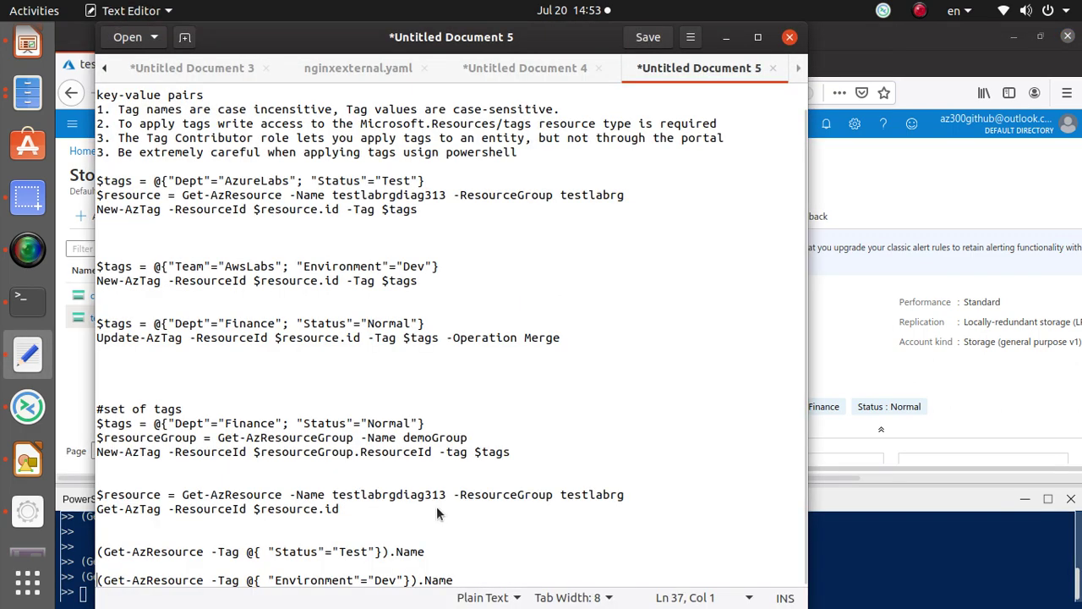
Step: Return to the tagging article and examine its PowerShell examples for listing resource groups by tag and removing tags with Update-AzTag
{"action": "key", "text": "alt+Tab"}
{"action": "left_click", "coordinate": [490, 63]}
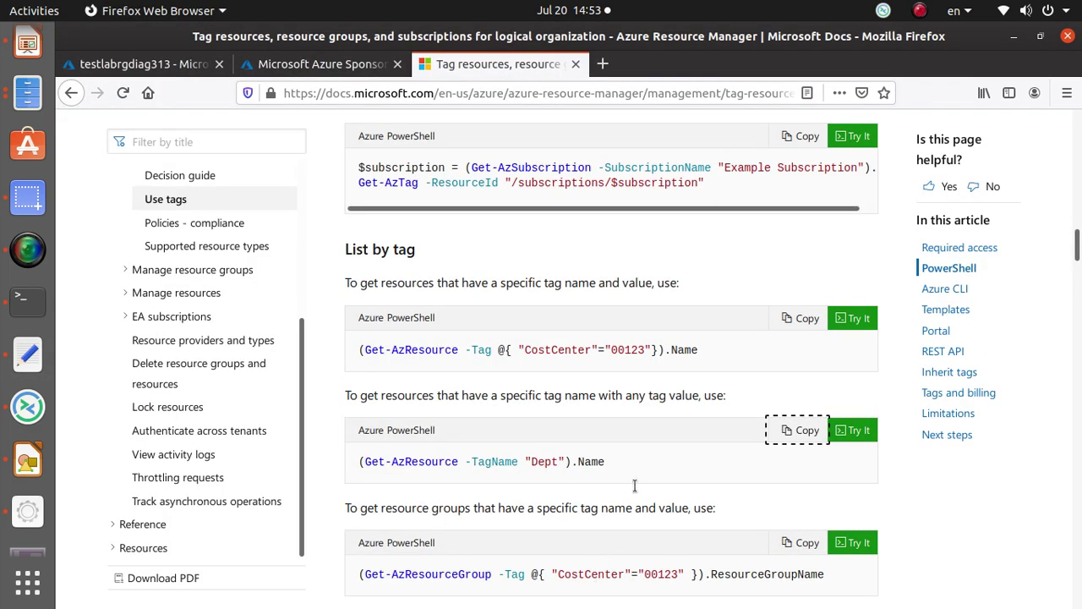
{"action": "scroll", "coordinate": [802, 244], "scroll_direction": "down", "scroll_amount": 3}
{"action": "scroll", "coordinate": [567, 472], "scroll_direction": "down", "scroll_amount": 5}
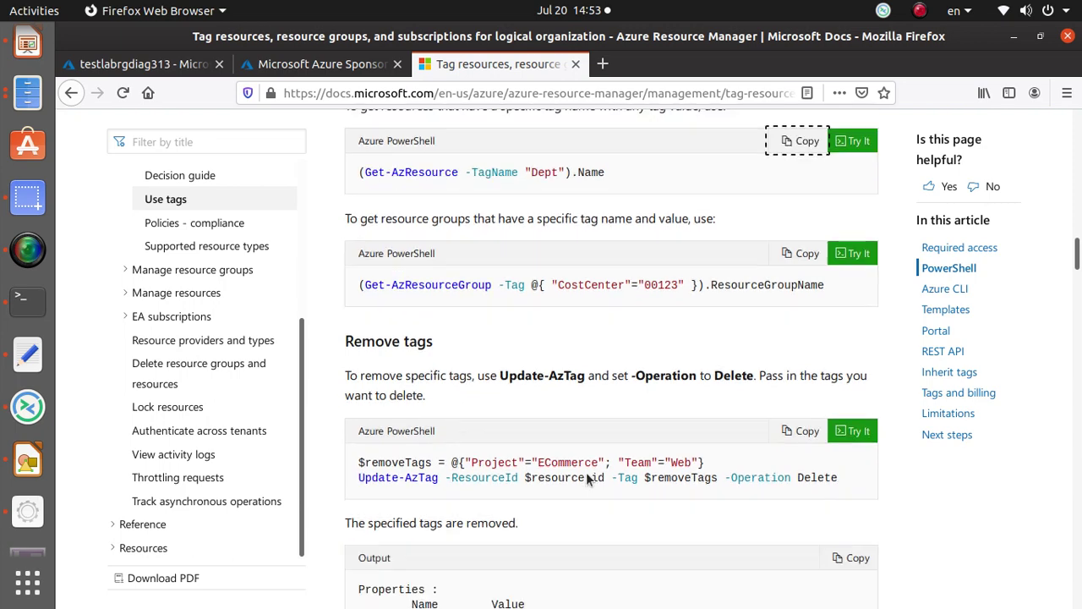
{"action": "scroll", "coordinate": [567, 488], "scroll_direction": "down", "scroll_amount": 4}
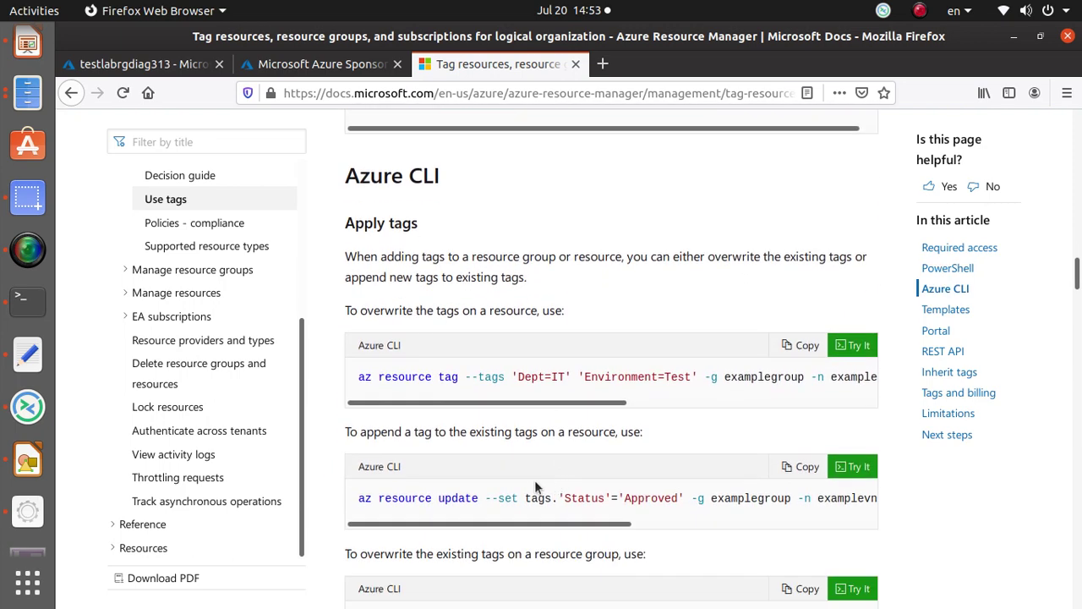
Step: Examine the article's Azure CLI section on applying tags, listing tags, listing by tag and handling spaces
{"action": "left_click_drag", "start_coordinate": [453, 169], "coordinate": [349, 168]}
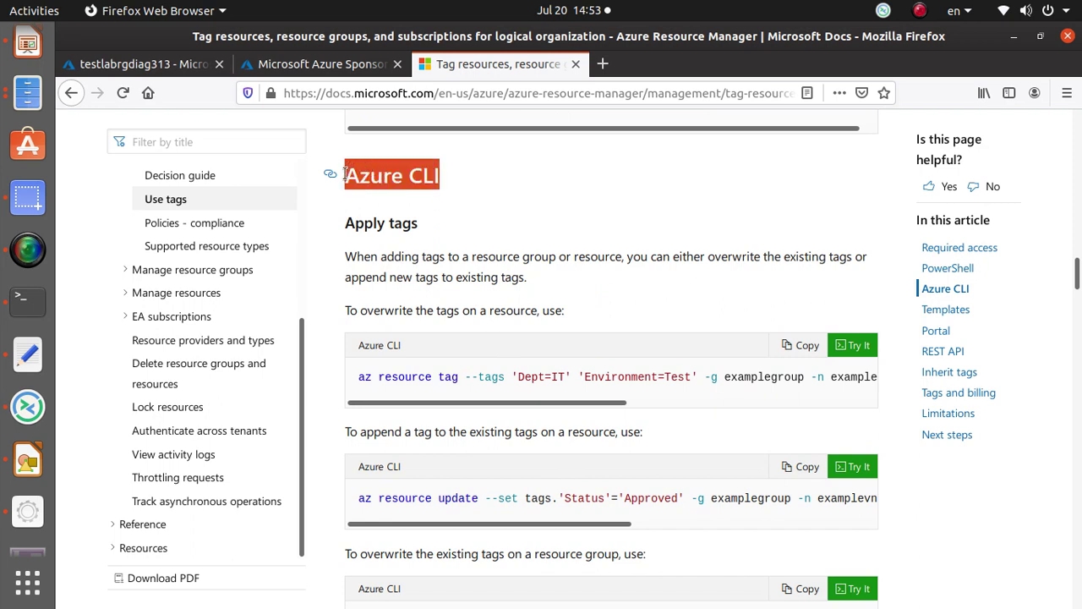
{"action": "left_click_drag", "start_coordinate": [348, 169], "coordinate": [345, 173]}
{"action": "scroll", "coordinate": [524, 520], "scroll_direction": "down", "scroll_amount": 8}
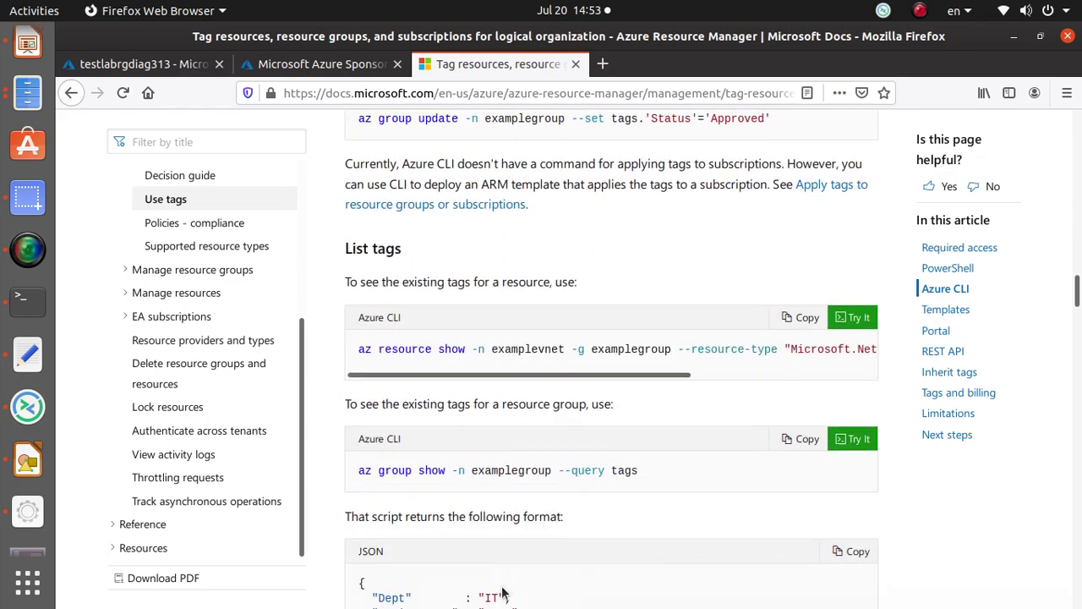
{"action": "scroll", "coordinate": [495, 592], "scroll_direction": "down", "scroll_amount": 4}
{"action": "scroll", "coordinate": [508, 563], "scroll_direction": "down", "scroll_amount": 3}
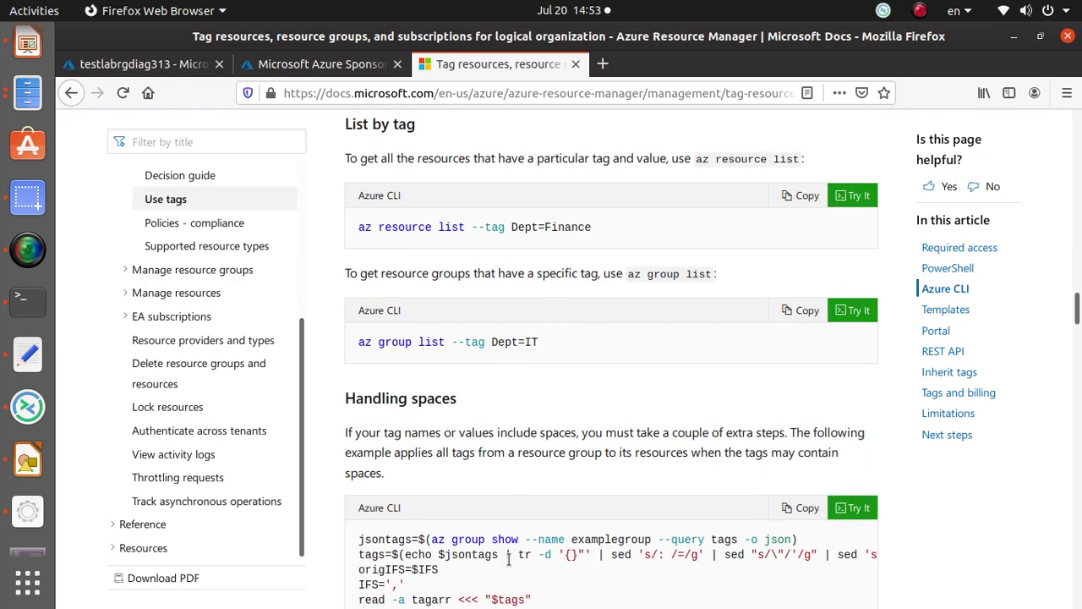
{"action": "scroll", "coordinate": [510, 562], "scroll_direction": "down", "scroll_amount": 5}
{"action": "scroll", "coordinate": [510, 563], "scroll_direction": "up", "scroll_amount": 9}
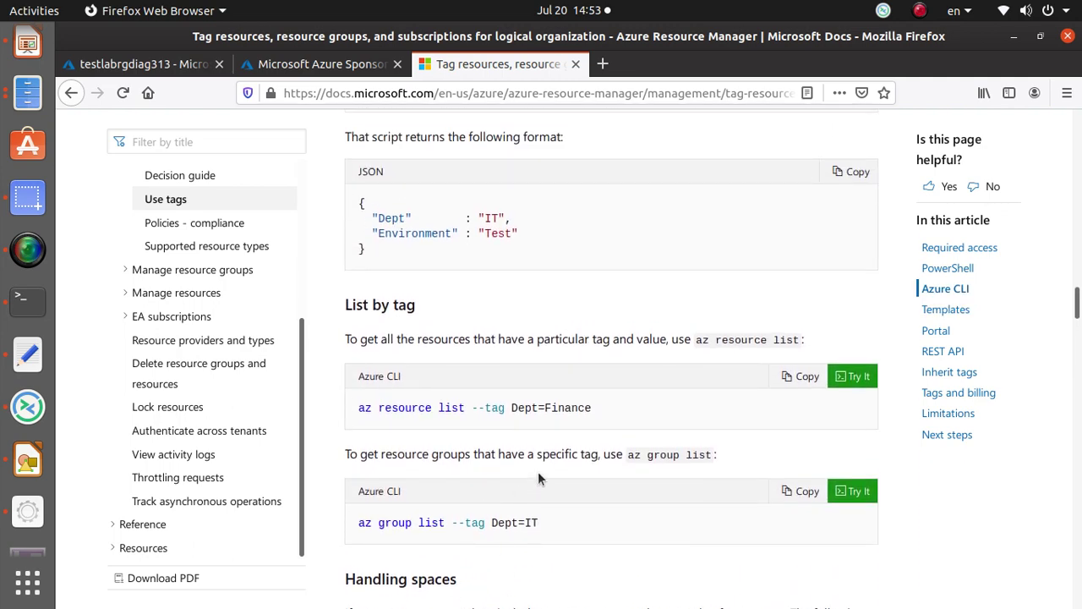
Step: Close Cloud Shell and open the Azure Pass - Sponsorship subscription's overview with its additional details expanded
{"action": "left_click", "coordinate": [315, 64]}
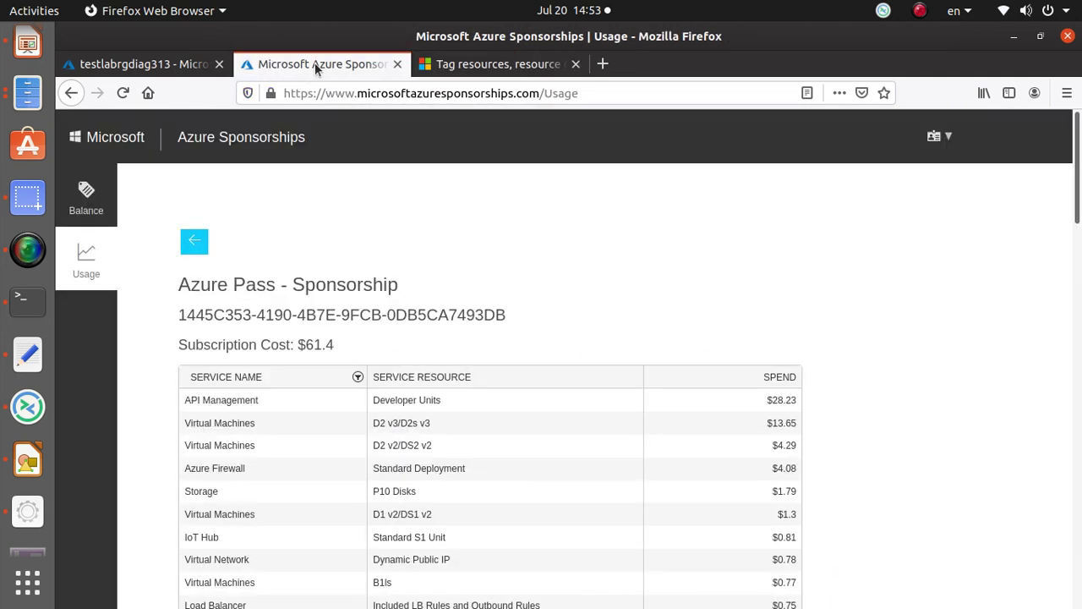
{"action": "left_click", "coordinate": [193, 64]}
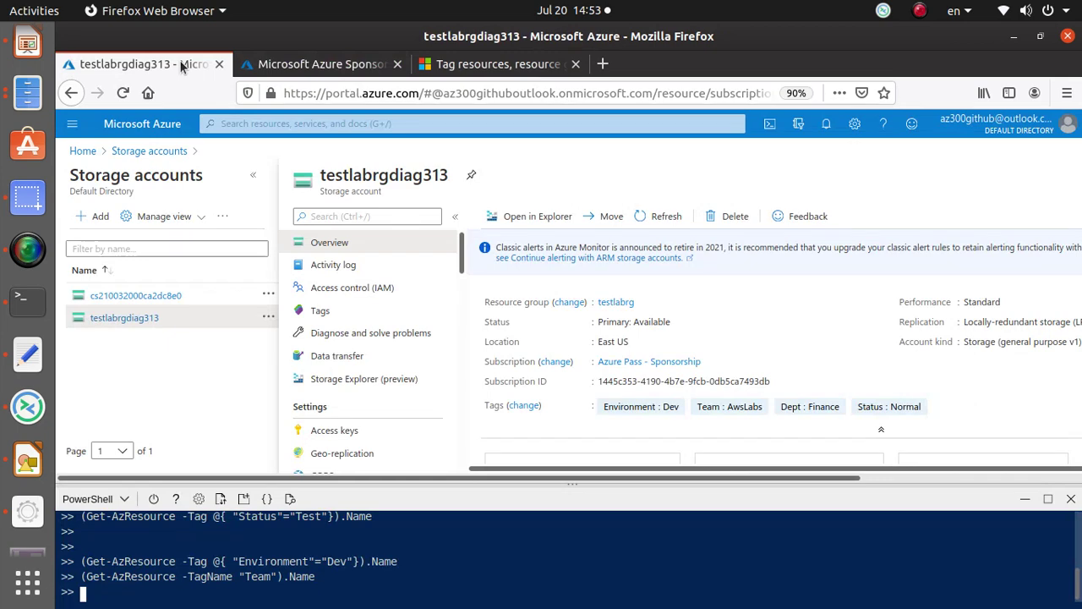
{"action": "left_click", "coordinate": [82, 151]}
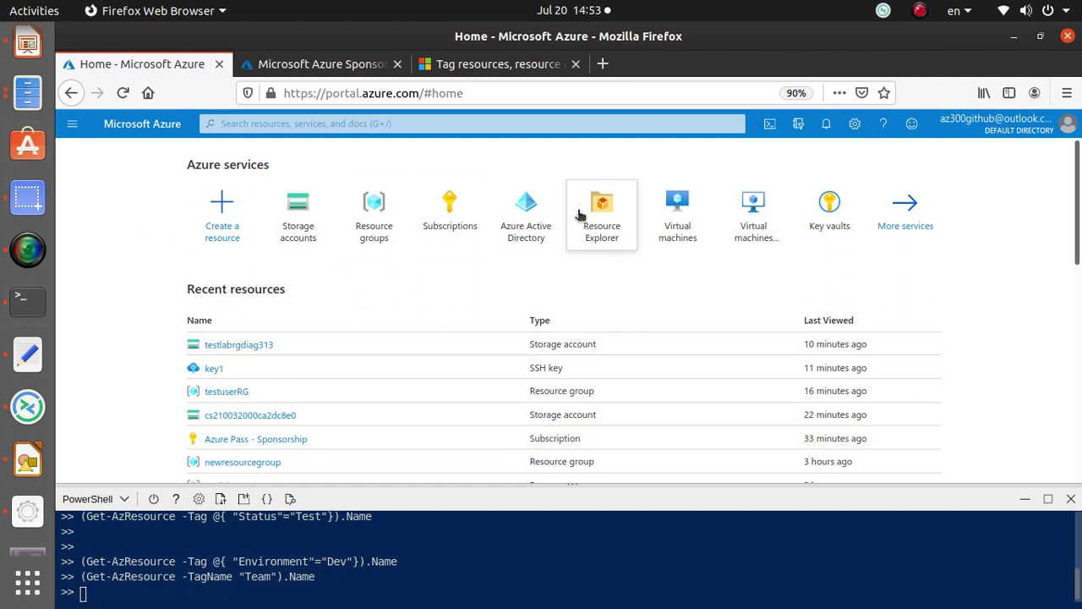
{"action": "left_click", "coordinate": [444, 240]}
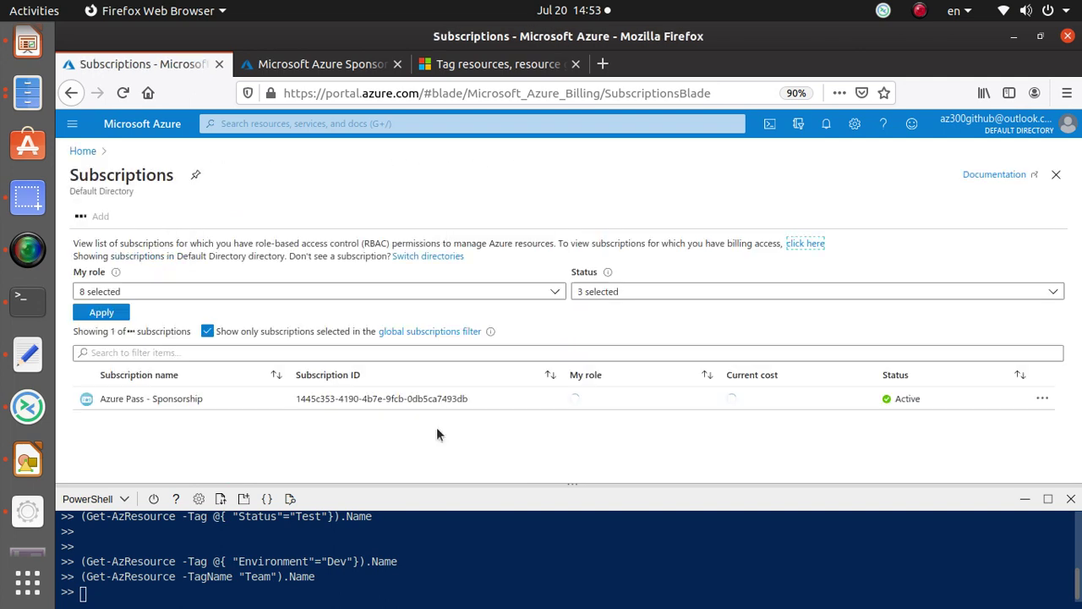
{"action": "left_click", "coordinate": [1070, 499]}
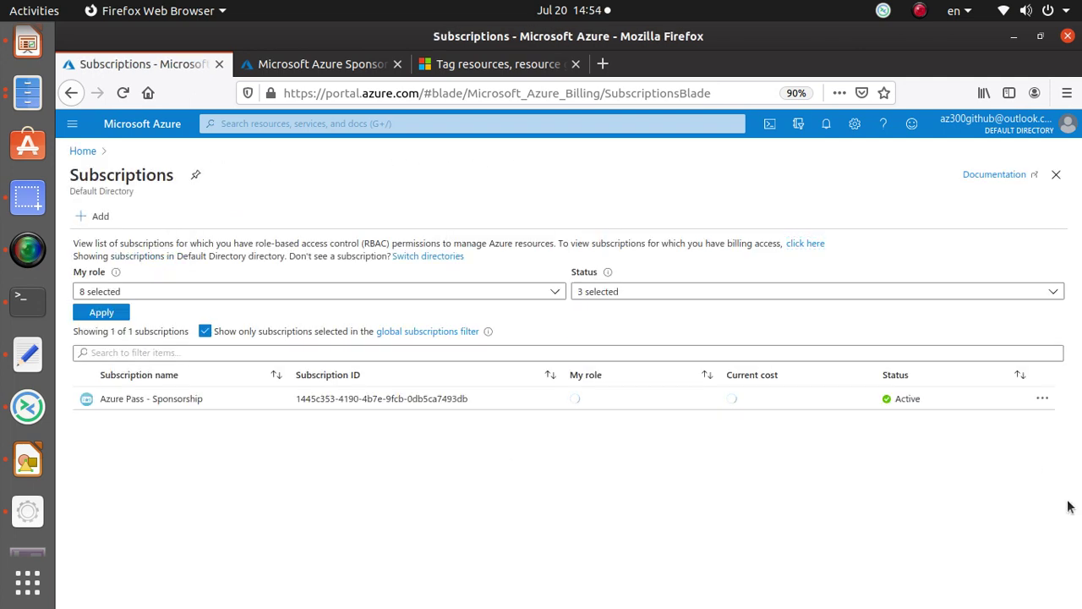
{"action": "left_click", "coordinate": [370, 398]}
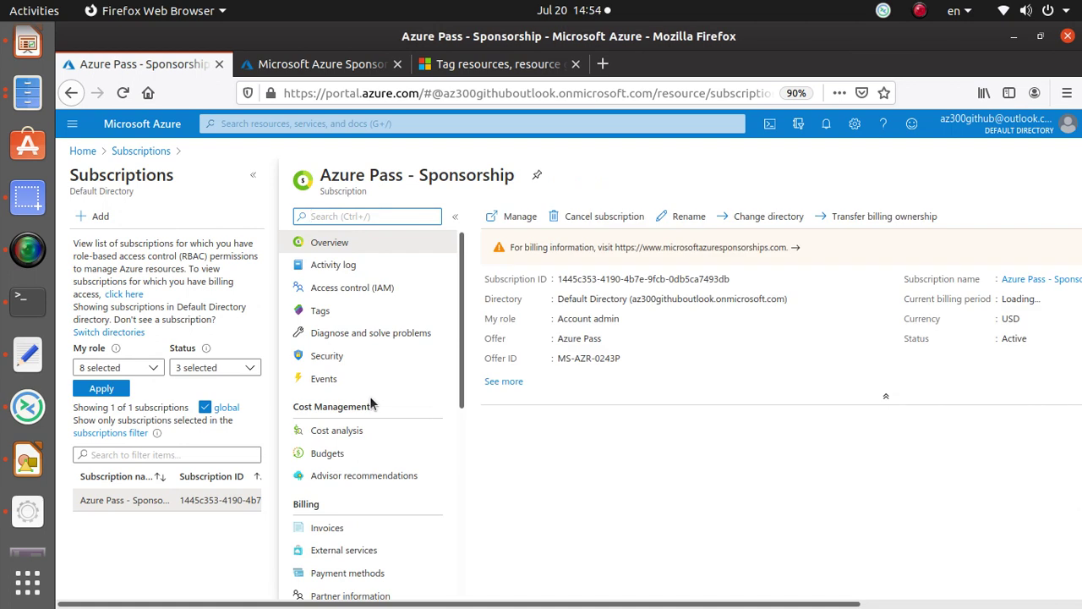
{"action": "left_click", "coordinate": [505, 384]}
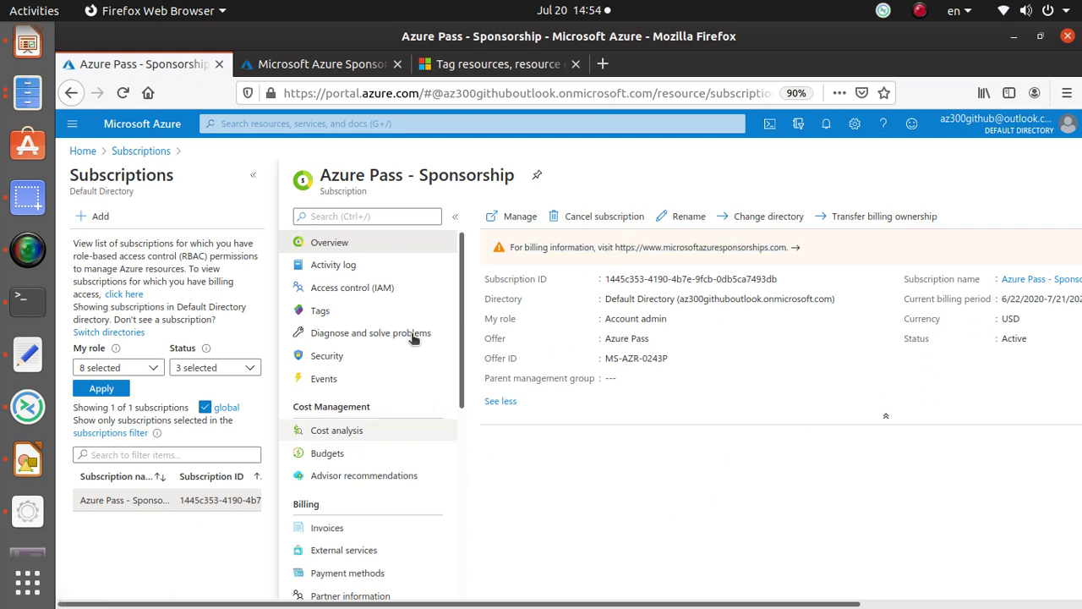
Step: Open the subscription's Cost analysis, examine the accumulated costs view for Jul 2020 and try to download the data
{"action": "left_click", "coordinate": [355, 430]}
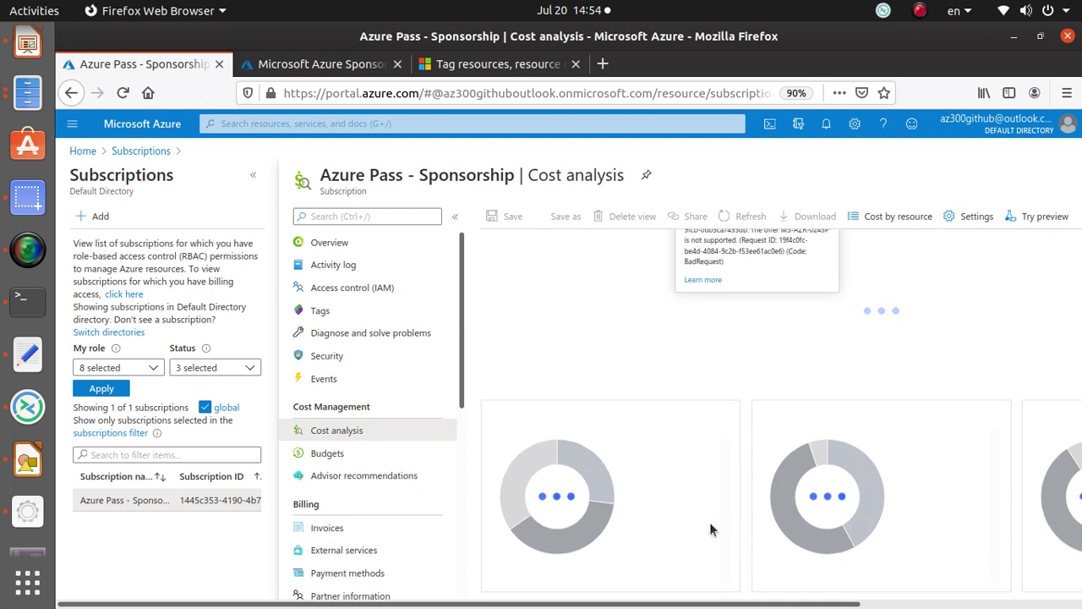
{"action": "scroll", "coordinate": [708, 521], "scroll_direction": "up", "scroll_amount": 2}
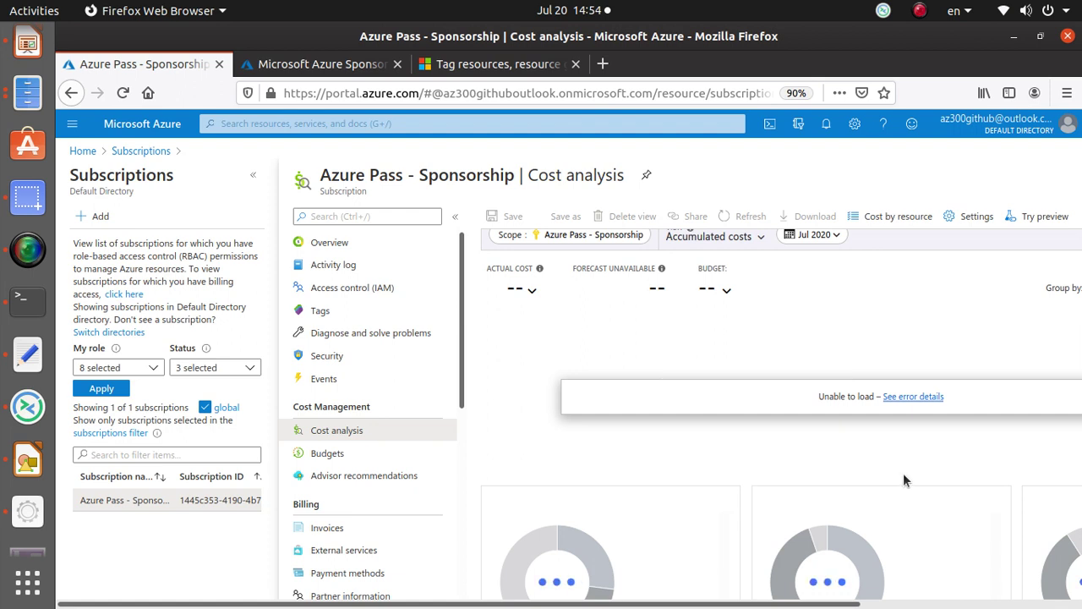
{"action": "scroll", "coordinate": [785, 320], "scroll_direction": "up", "scroll_amount": 1}
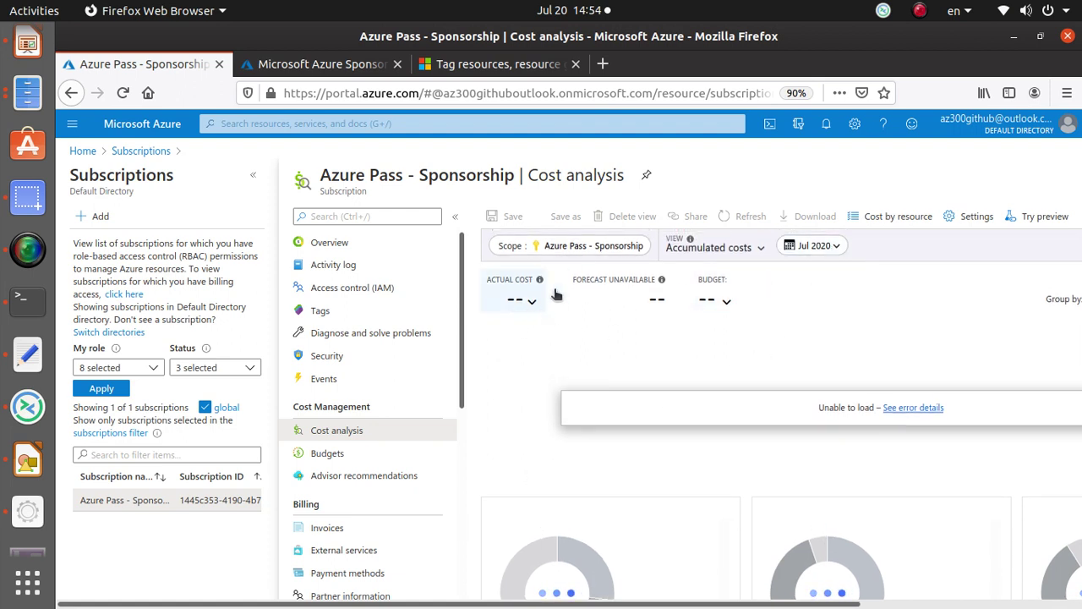
{"action": "left_click", "coordinate": [816, 217]}
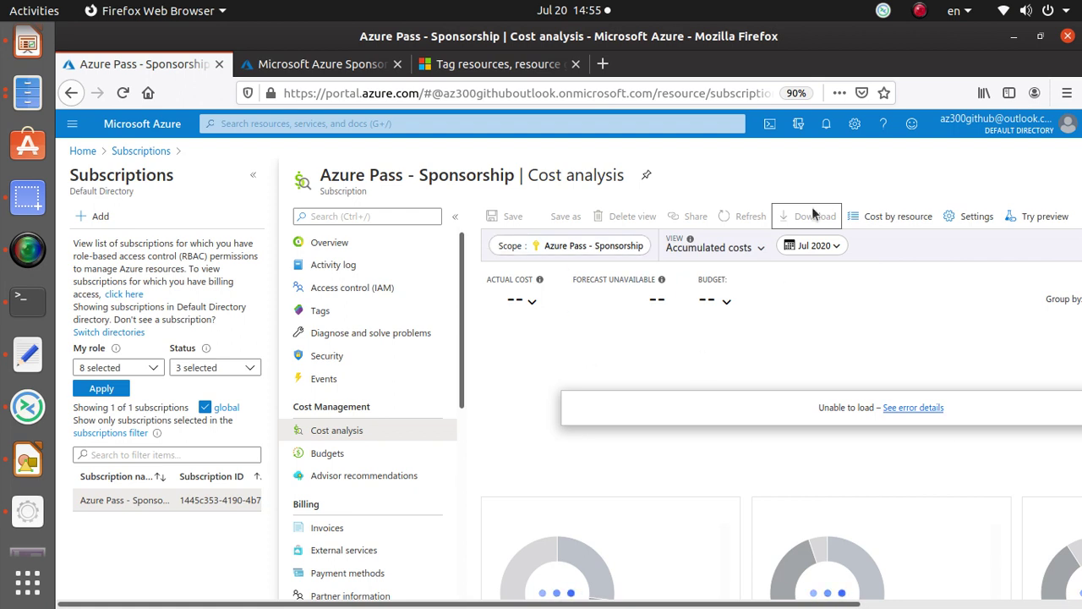
{"action": "scroll", "coordinate": [882, 504], "scroll_direction": "down", "scroll_amount": 2}
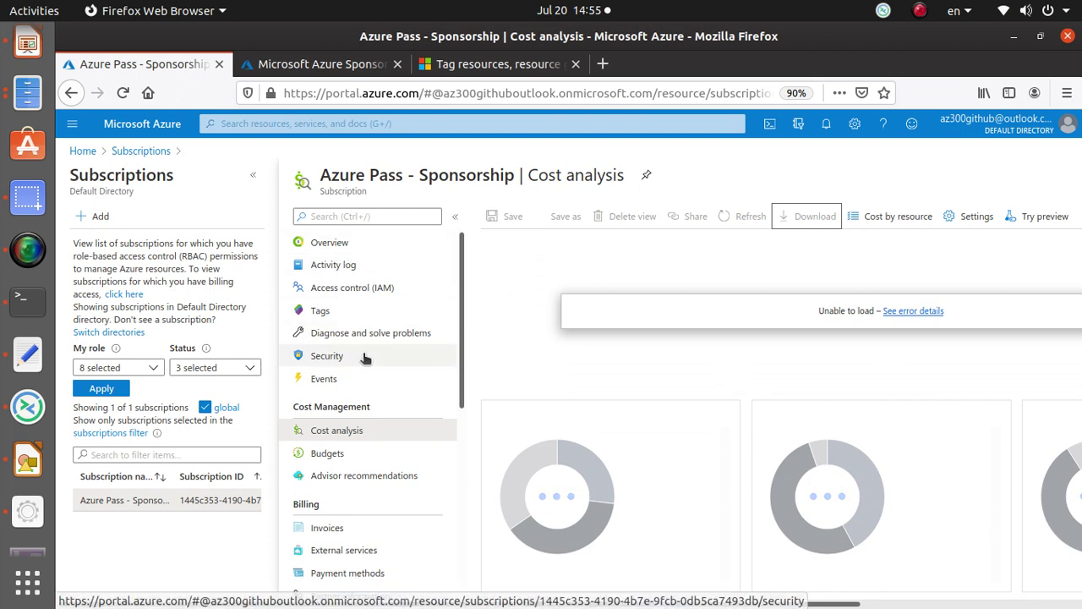
Step: Follow the billing information link on the subscription's overview to the Azure Sponsorships site and review the credit balance
{"action": "left_click", "coordinate": [364, 245]}
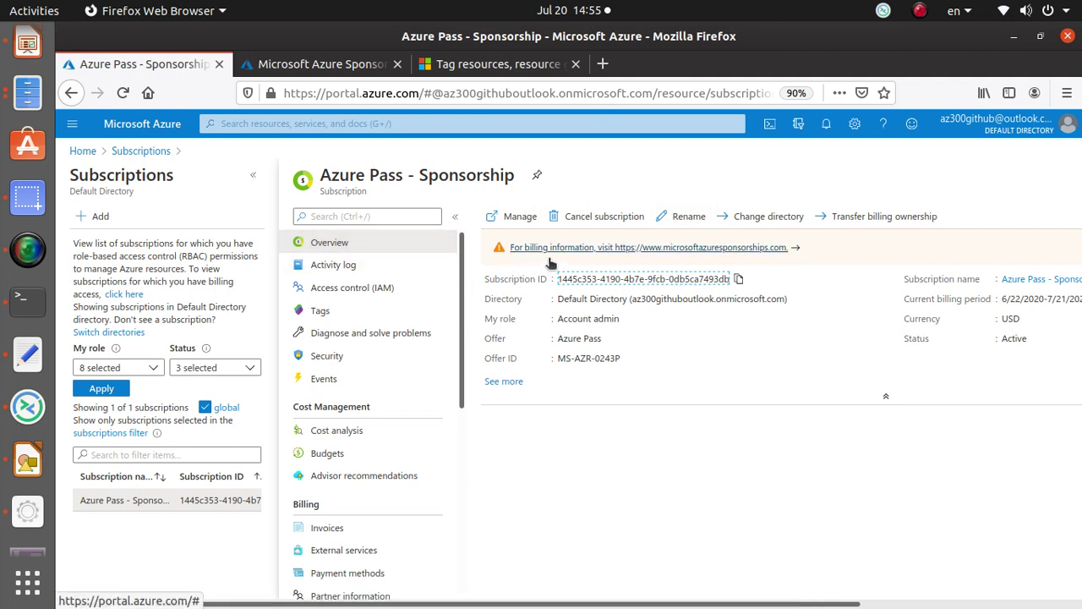
{"action": "left_click", "coordinate": [723, 248]}
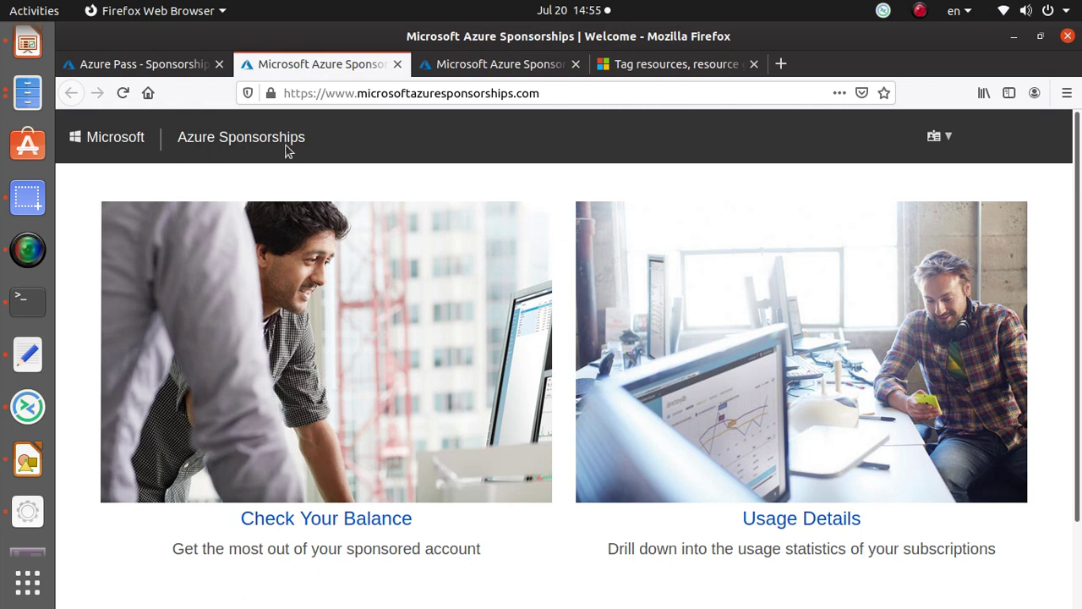
{"action": "left_click", "coordinate": [377, 520]}
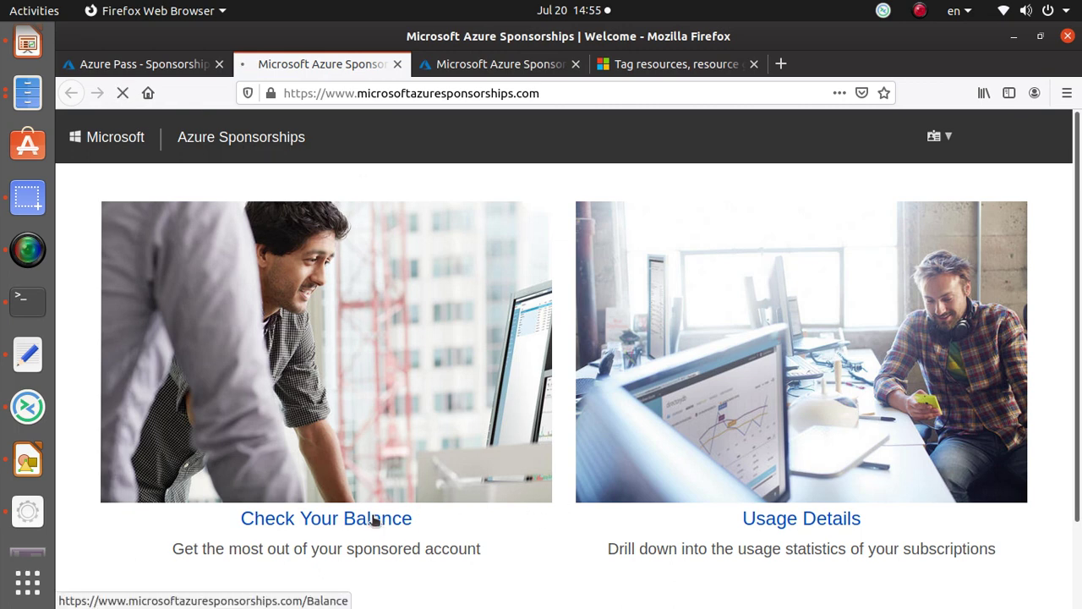
{"action": "left_click", "coordinate": [377, 521]}
{"action": "scroll", "coordinate": [335, 232], "scroll_direction": "down", "scroll_amount": 2}
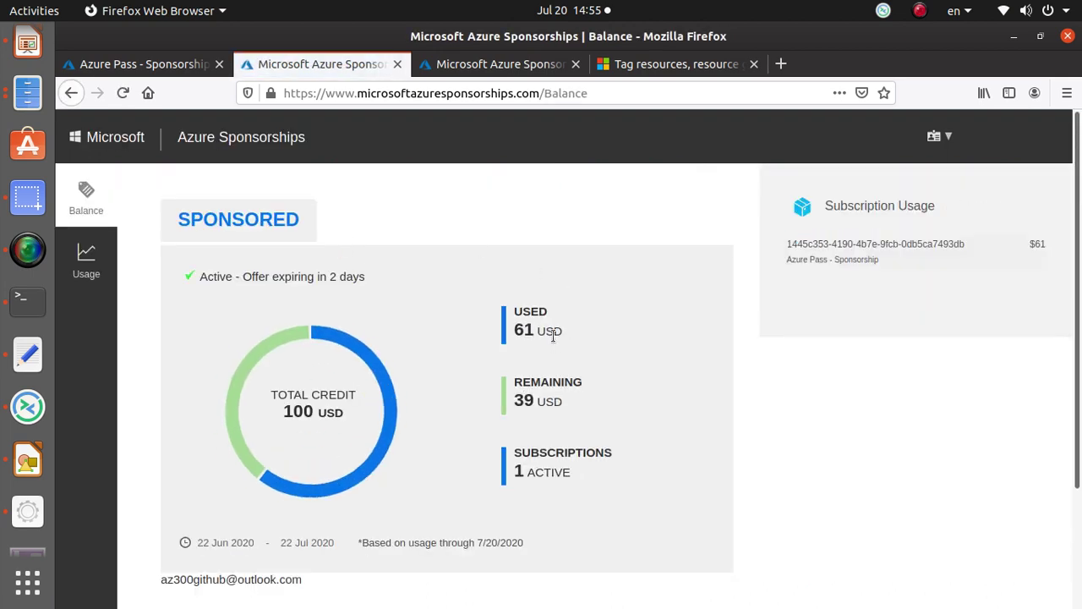
{"action": "scroll", "coordinate": [563, 385], "scroll_direction": "down", "scroll_amount": 1}
{"action": "scroll", "coordinate": [564, 385], "scroll_direction": "down", "scroll_amount": 2}
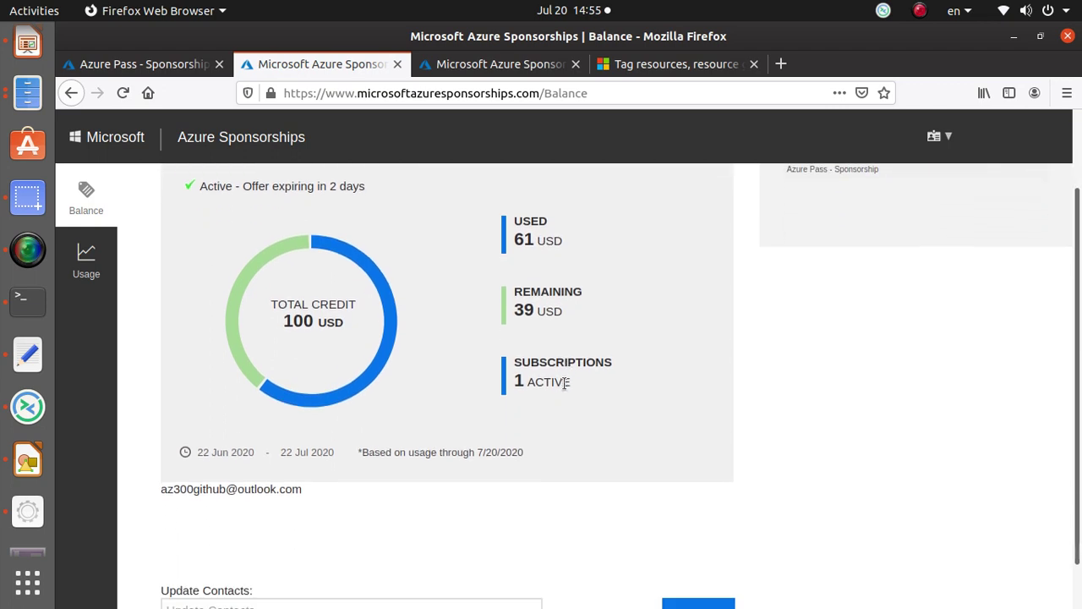
{"action": "scroll", "coordinate": [562, 375], "scroll_direction": "down", "scroll_amount": 2}
{"action": "scroll", "coordinate": [561, 376], "scroll_direction": "up", "scroll_amount": 3}
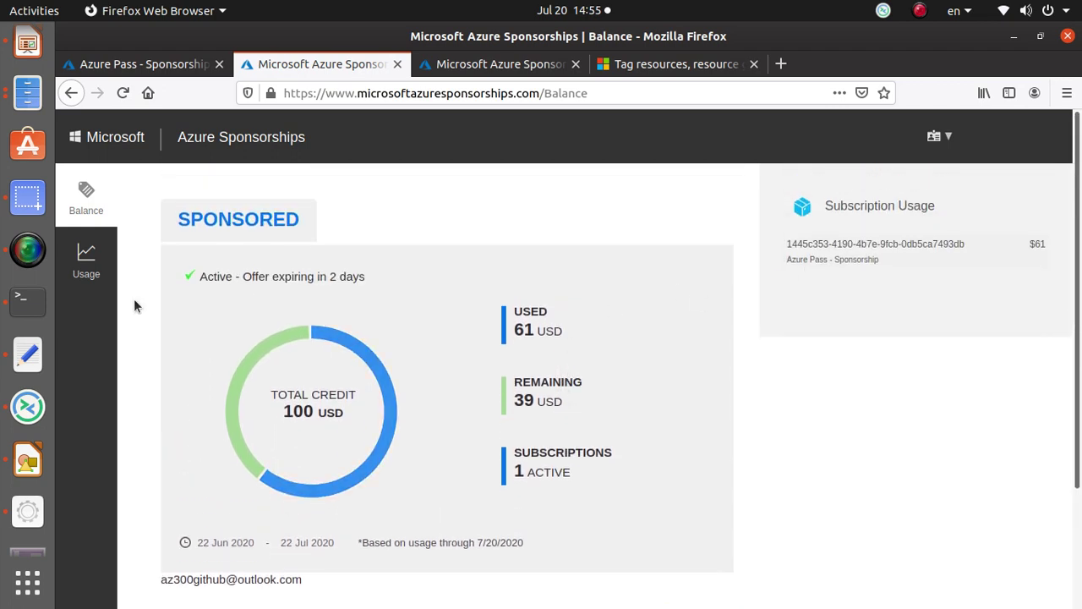
Step: Open the Azure Pass - Sponsorship usage details and examine the spend by service name and service resource
{"action": "left_click", "coordinate": [92, 265]}
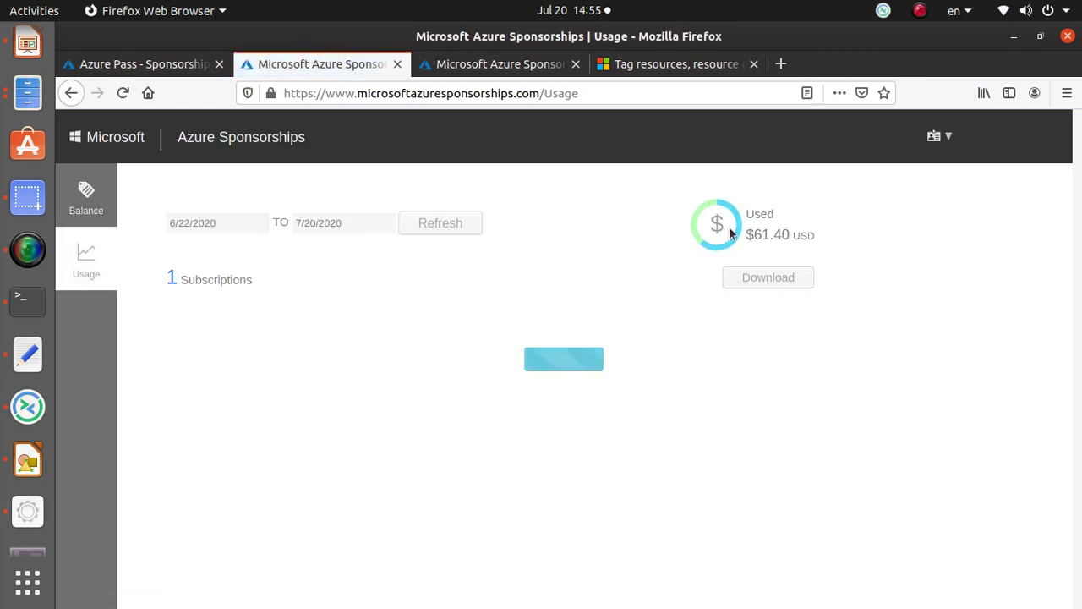
{"action": "left_click", "coordinate": [226, 382]}
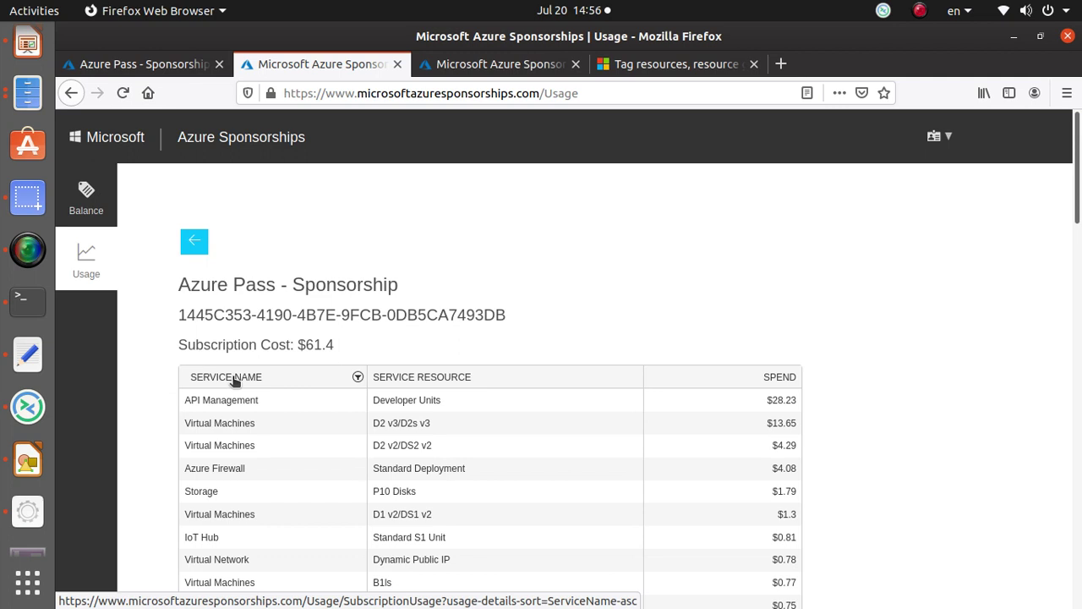
{"action": "scroll", "coordinate": [236, 401], "scroll_direction": "down", "scroll_amount": 2}
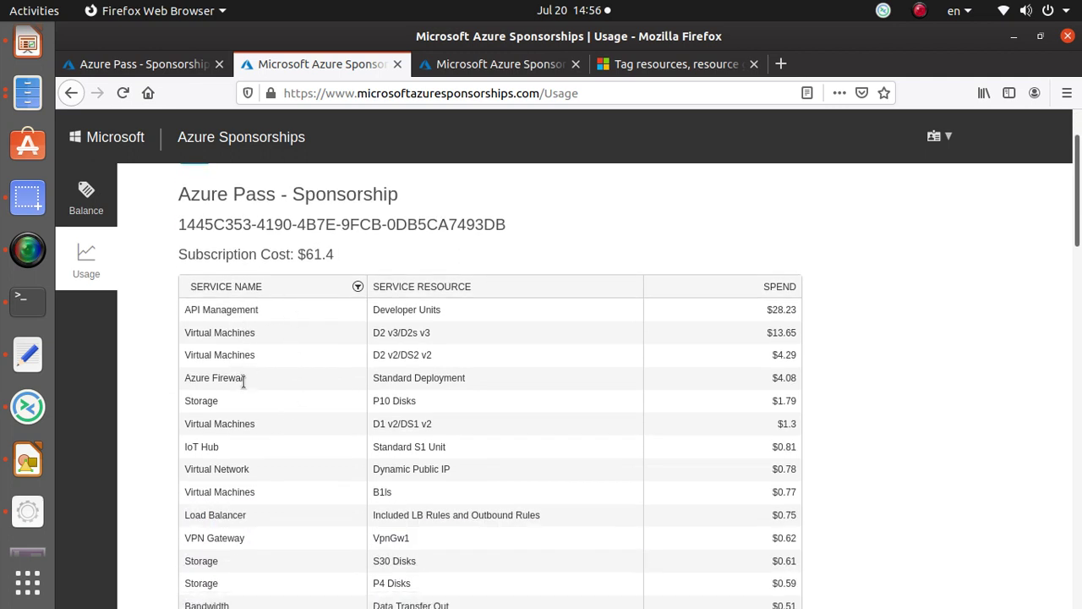
{"action": "scroll", "coordinate": [199, 405], "scroll_direction": "down", "scroll_amount": 9}
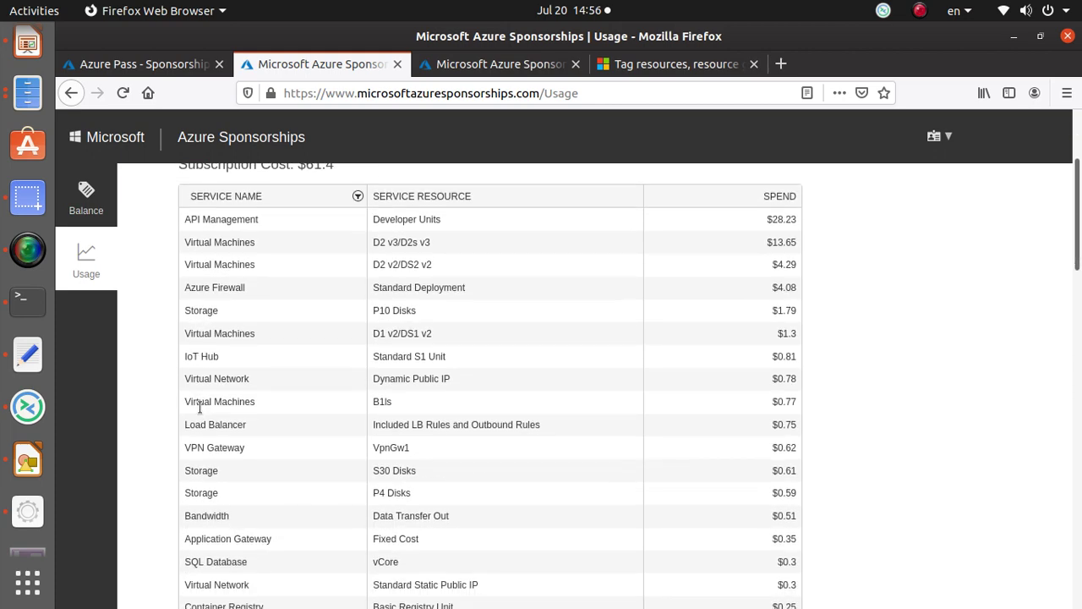
{"action": "scroll", "coordinate": [199, 406], "scroll_direction": "down", "scroll_amount": 20}
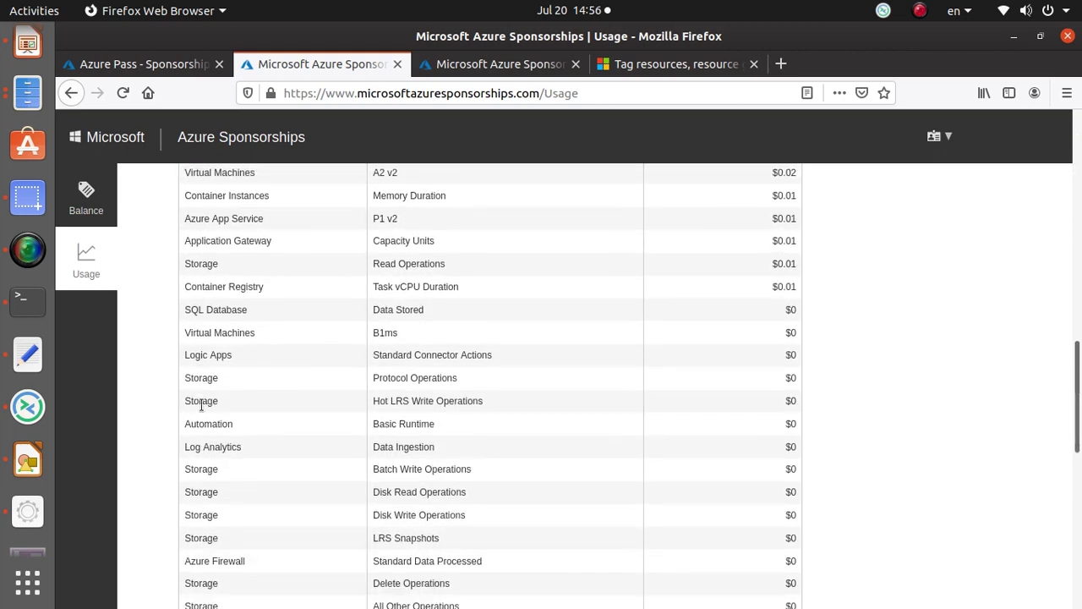
{"action": "scroll", "coordinate": [202, 405], "scroll_direction": "up", "scroll_amount": 20}
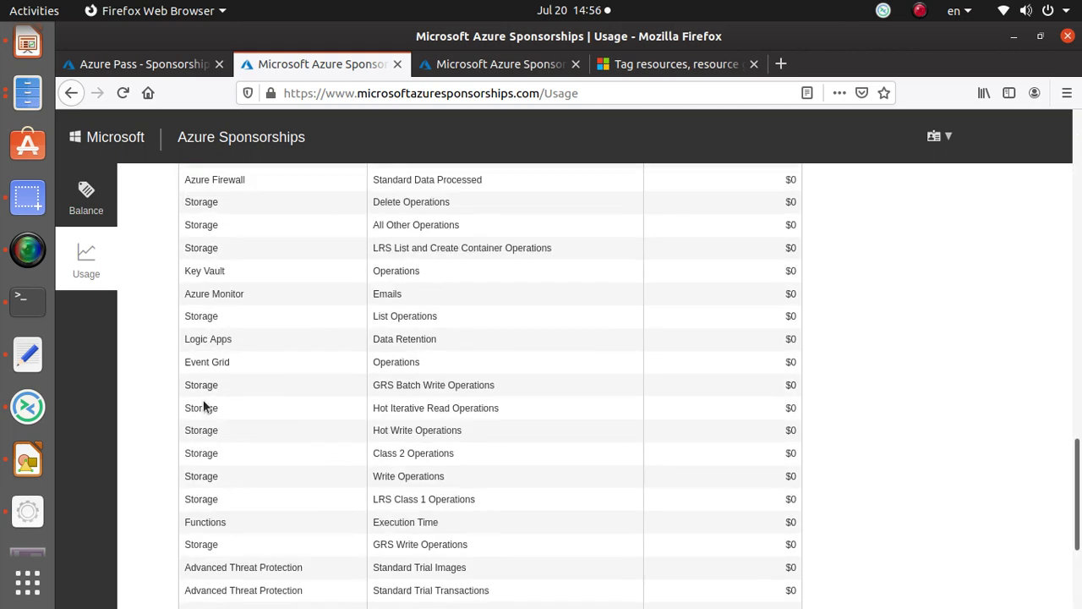
{"action": "scroll", "coordinate": [205, 411], "scroll_direction": "up", "scroll_amount": 7}
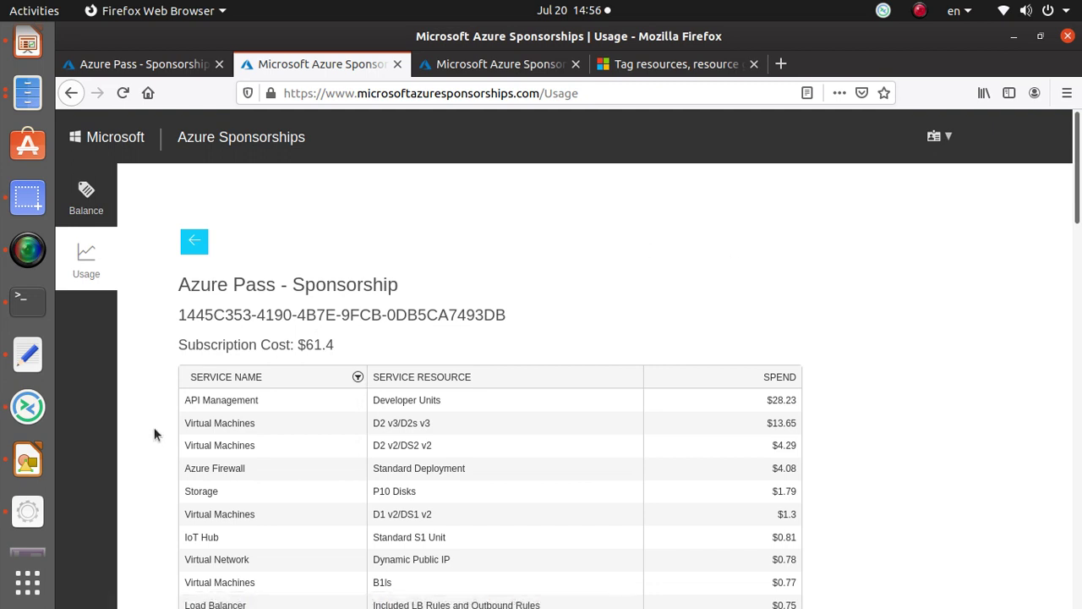
Step: Return to the Azure portal and reopen Cost analysis for the Azure Pass - Sponsorship subscription
{"action": "left_click", "coordinate": [133, 69]}
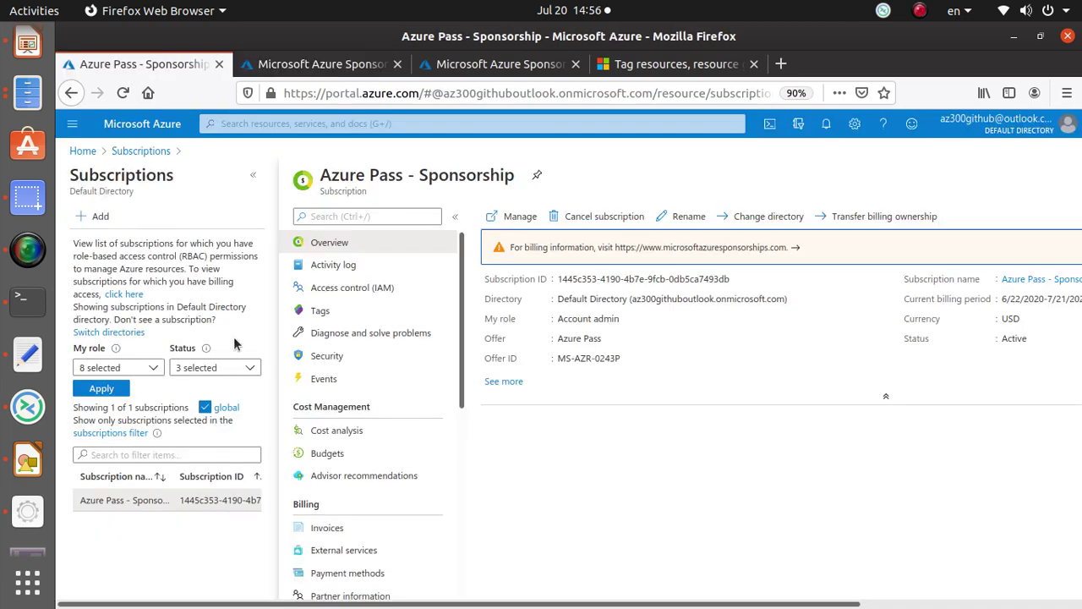
{"action": "left_click", "coordinate": [349, 432]}
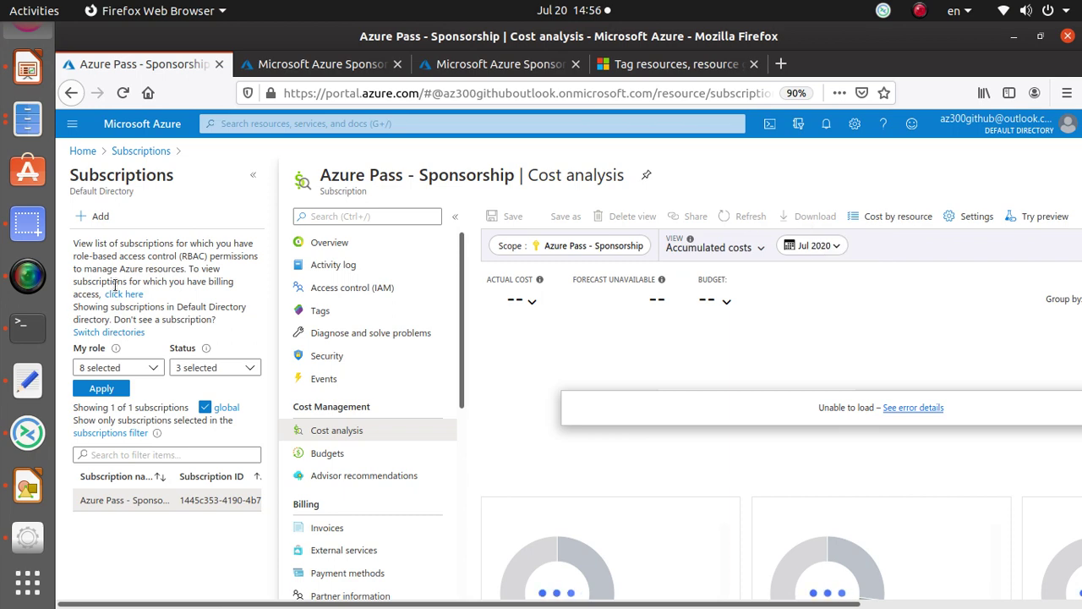
{"action": "left_click", "coordinate": [28, 277]}
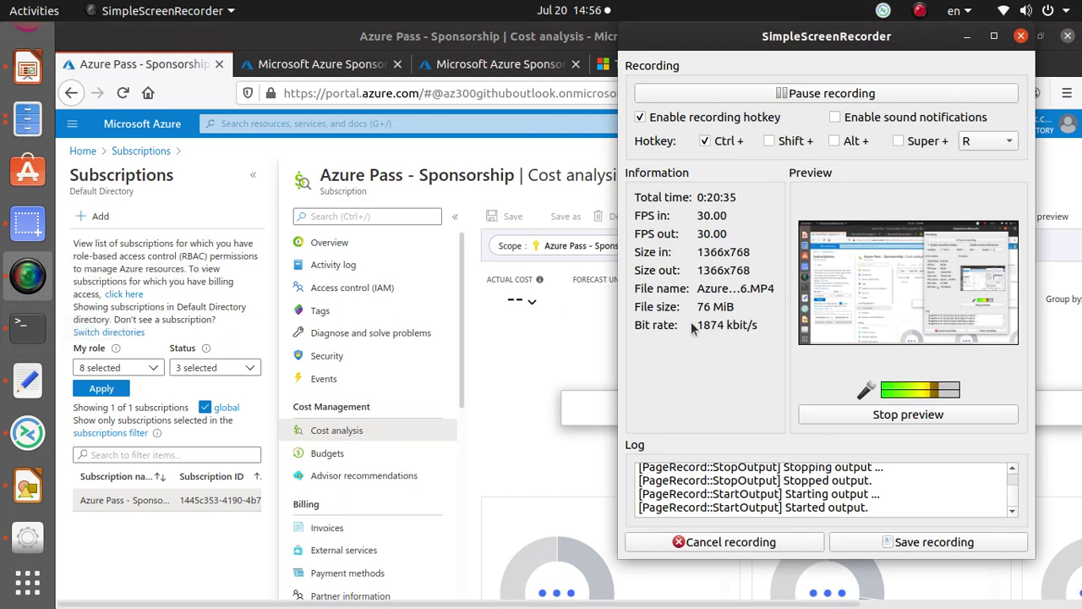